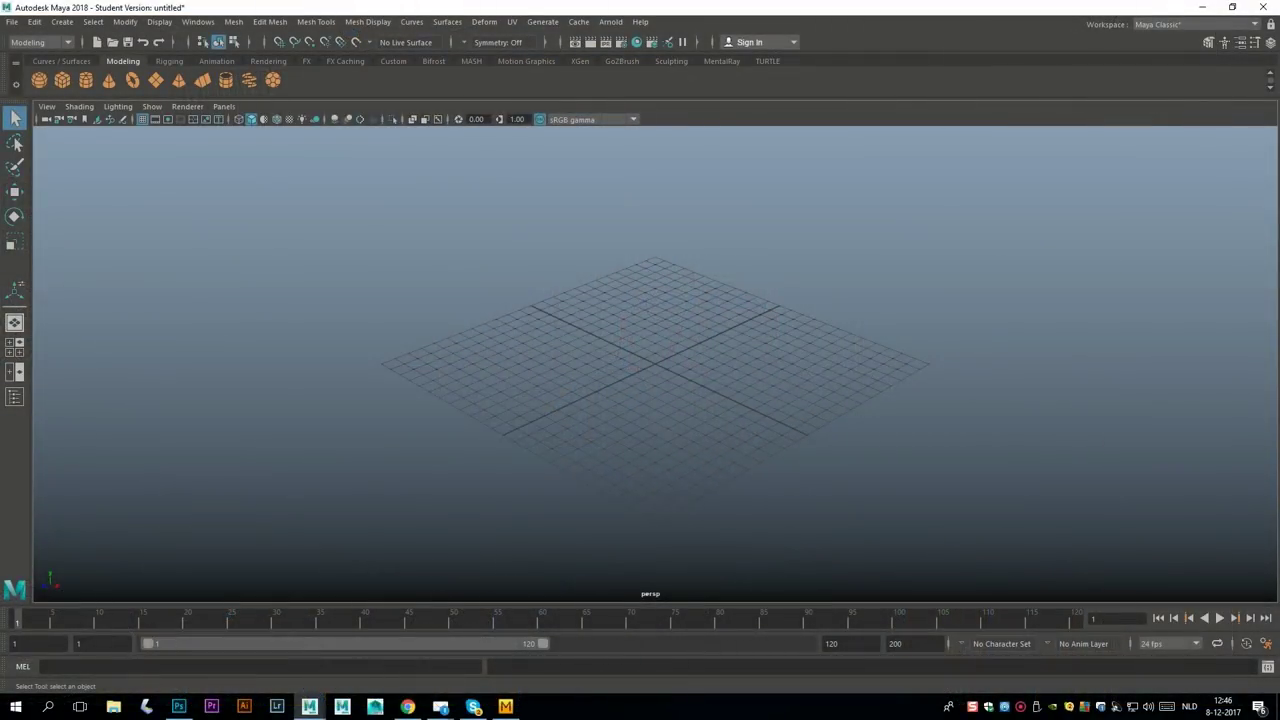
Import hose.jpg from the Desktop as an image plane in the front view.
left_click_drag(600, 330, 710, 405, "alt")
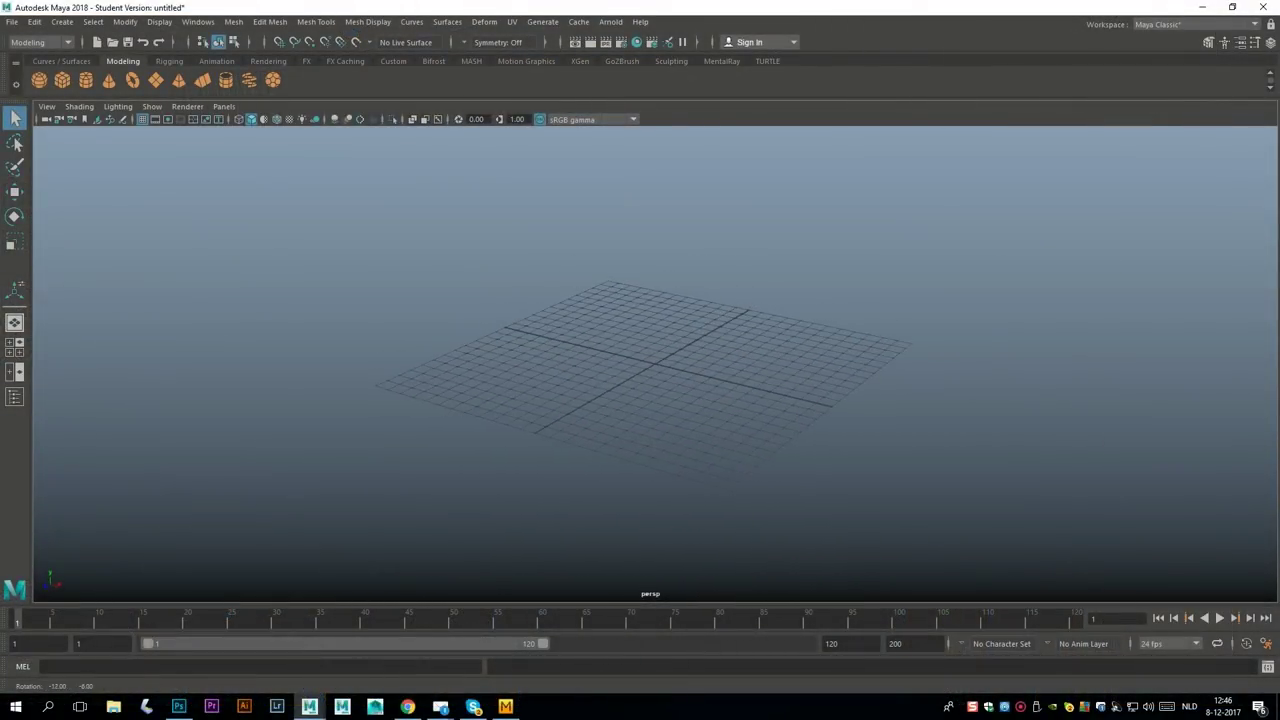
middle_click_drag(710, 405, 629, 426, "alt")
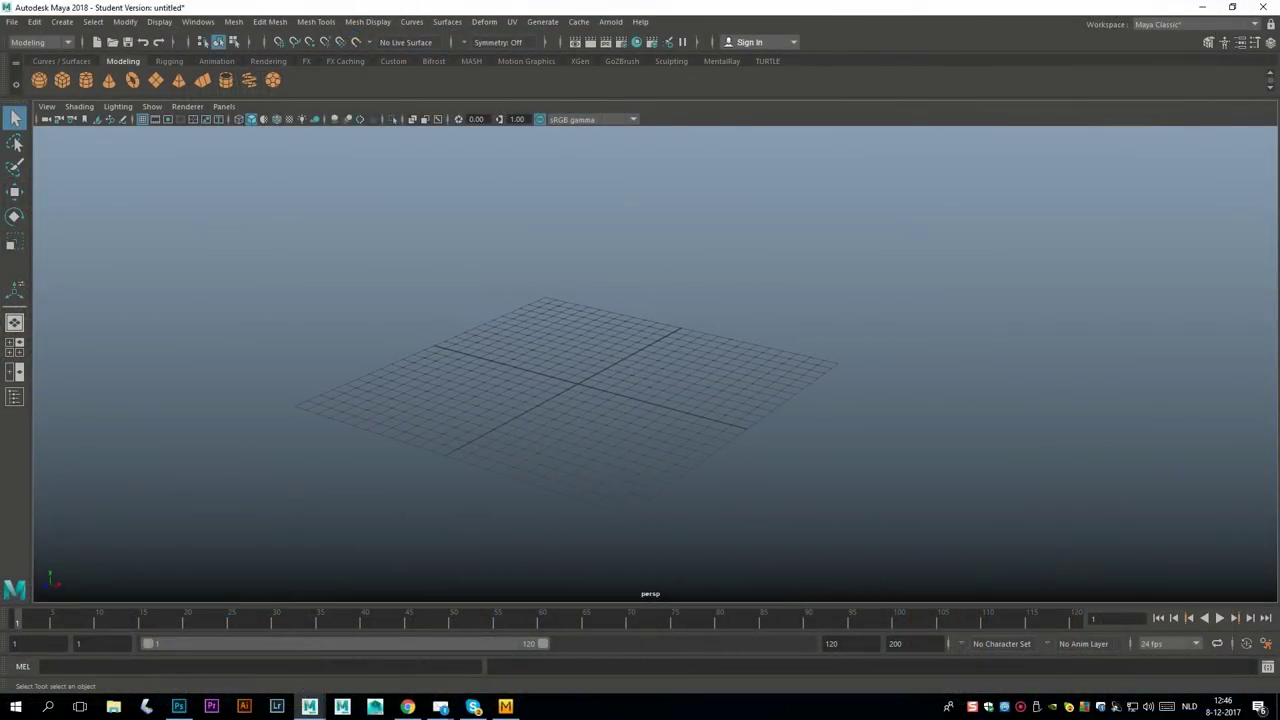
left_click(14, 347)
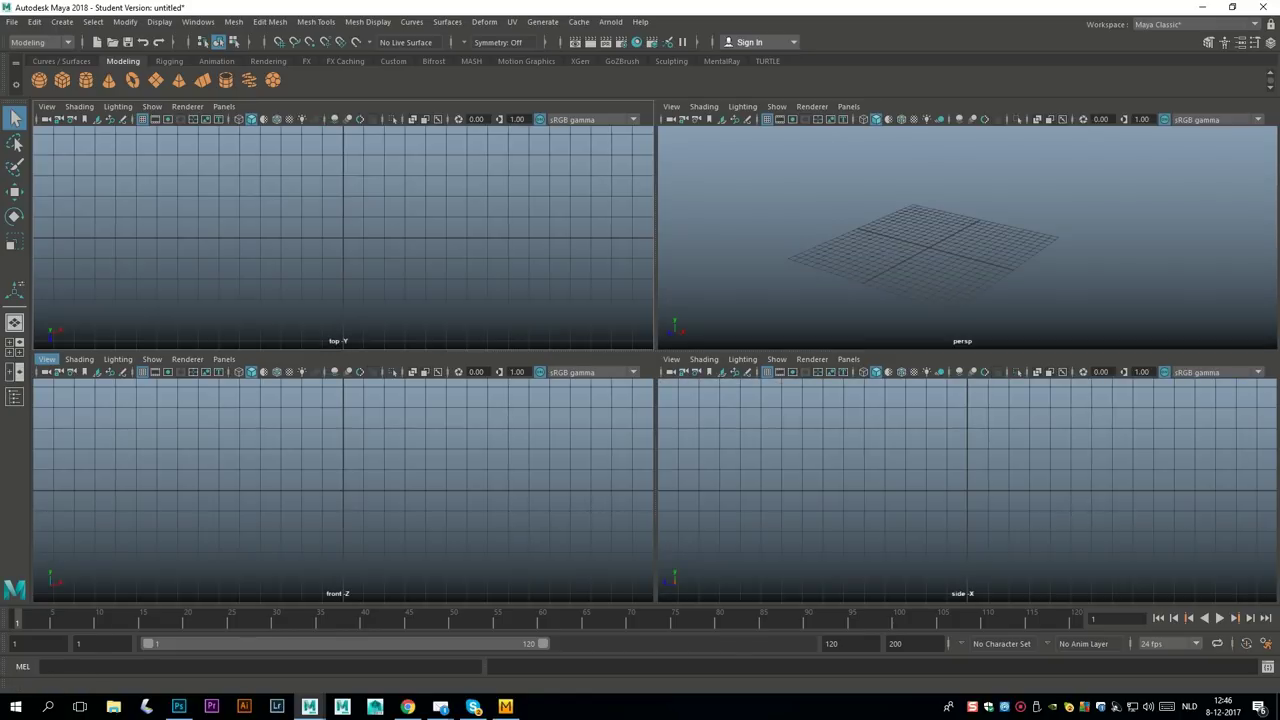
left_click(46, 359)
mouse_move(72, 656)
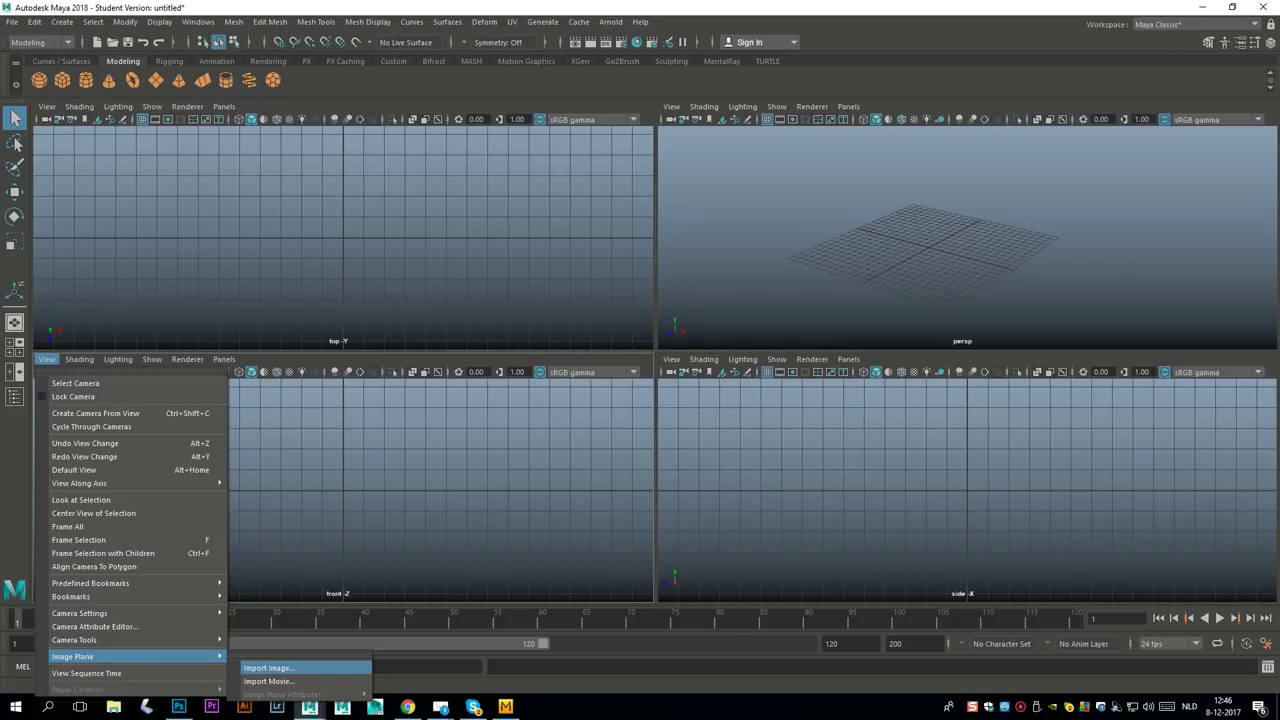
left_click(268, 667)
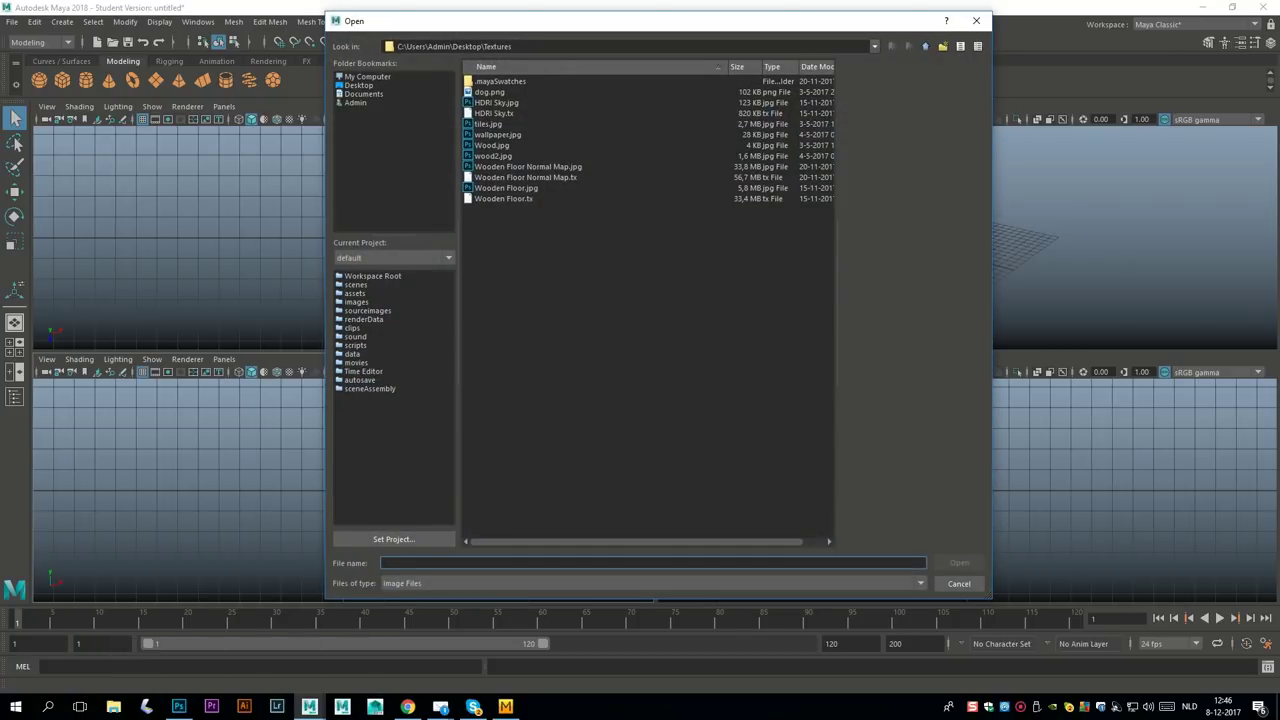
left_click(359, 85)
left_click(490, 156)
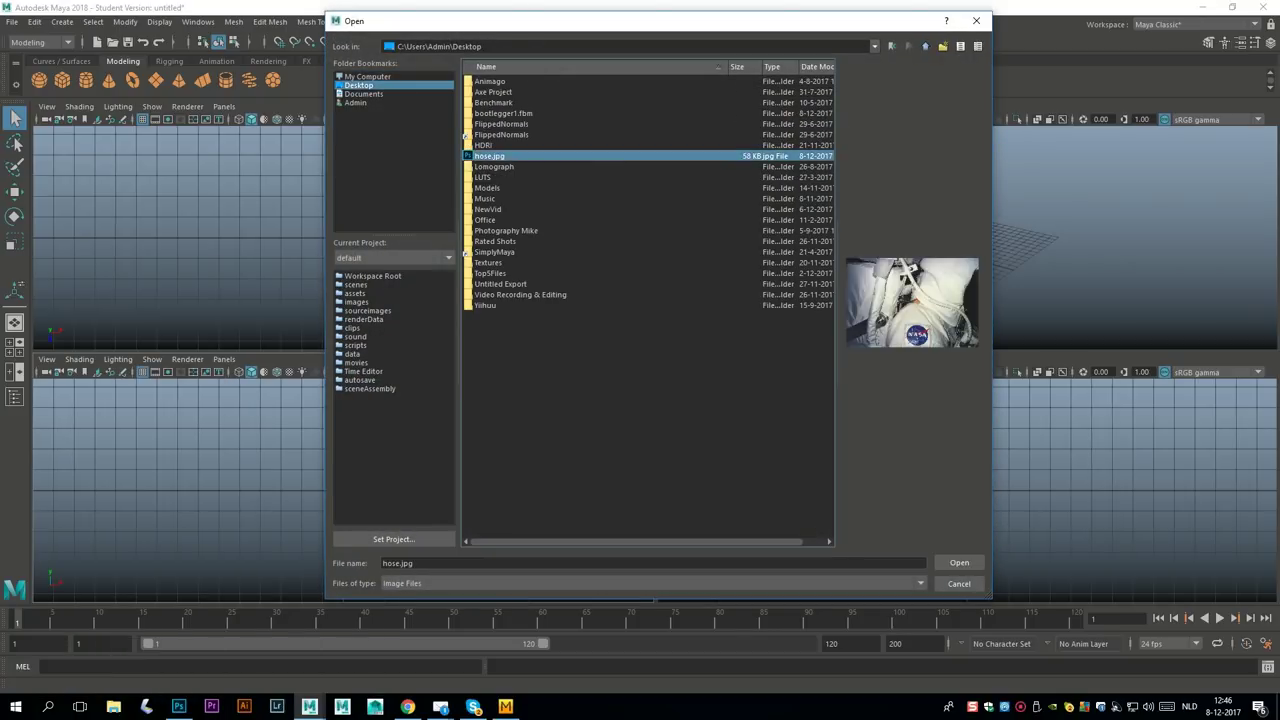
left_click(959, 562)
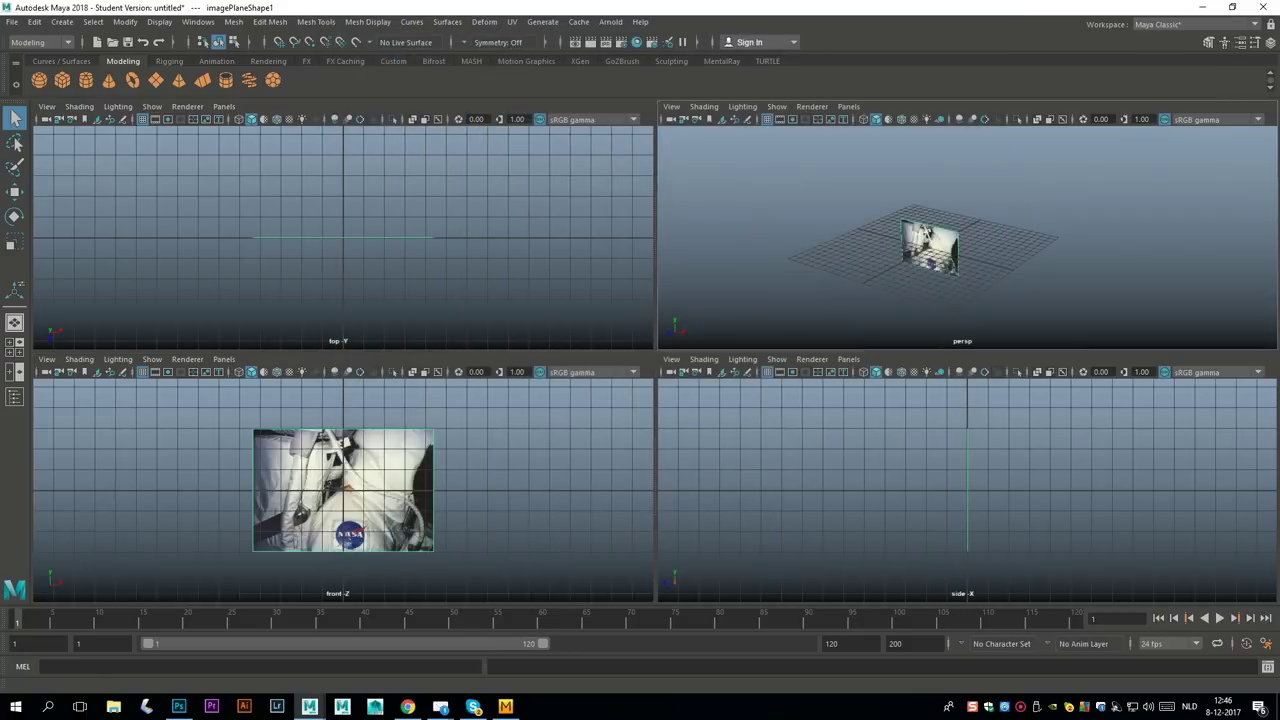
Examine the spacesuit hose on the reference image up close in the perspective view, and delete the image plane.
key("space")
scroll(655, 364, "up", 8)
middle_click_drag(460, 430, 760, 328, "alt")
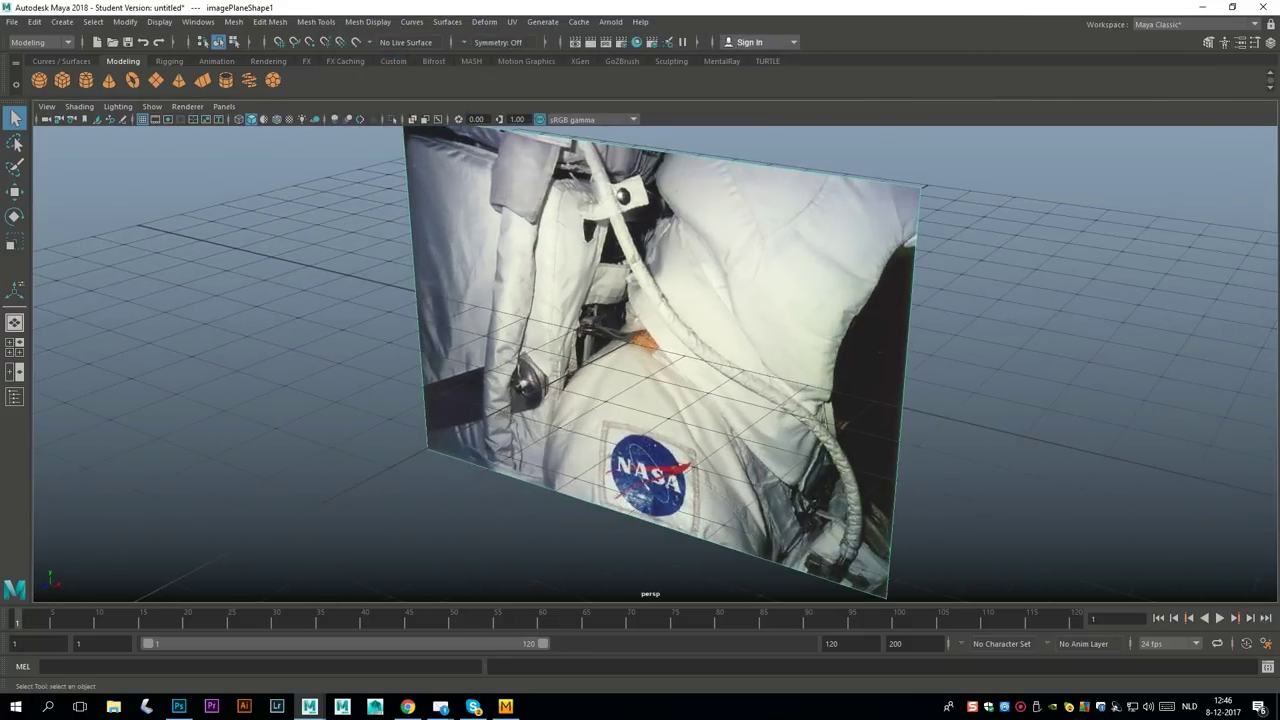
left_click_drag(700, 350, 805, 315, "alt")
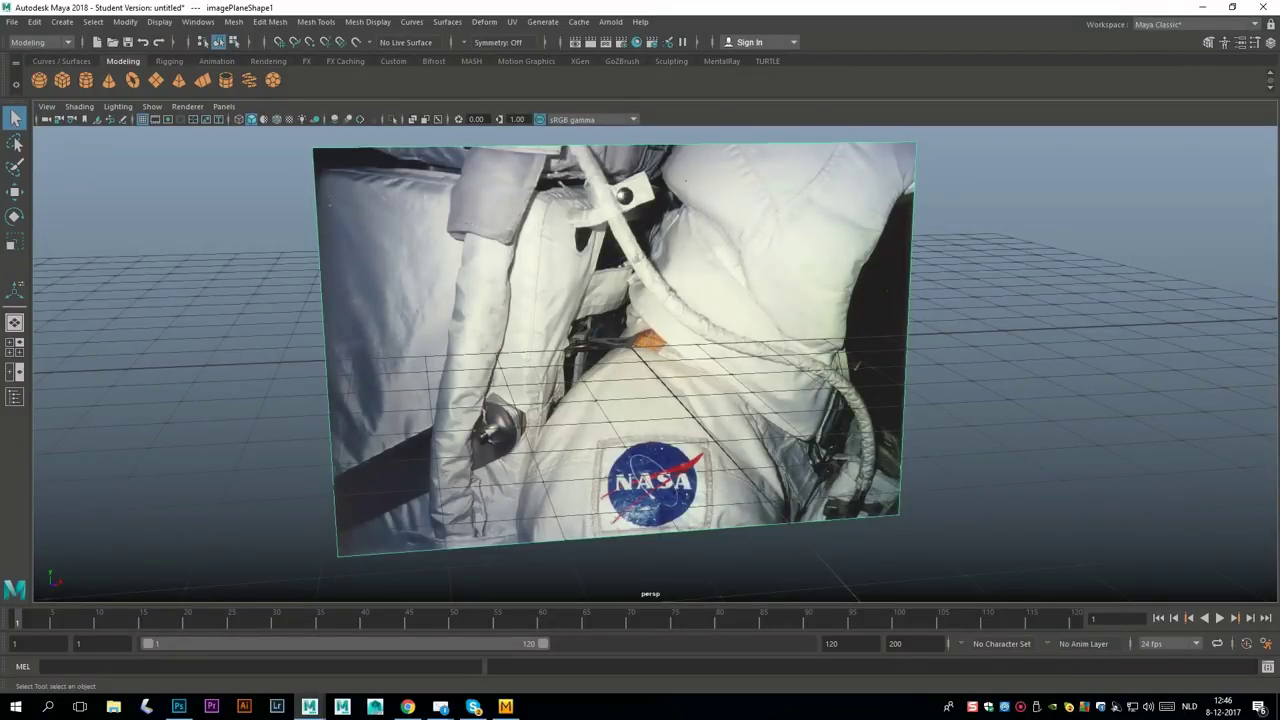
scroll(650, 360, "down", 5)
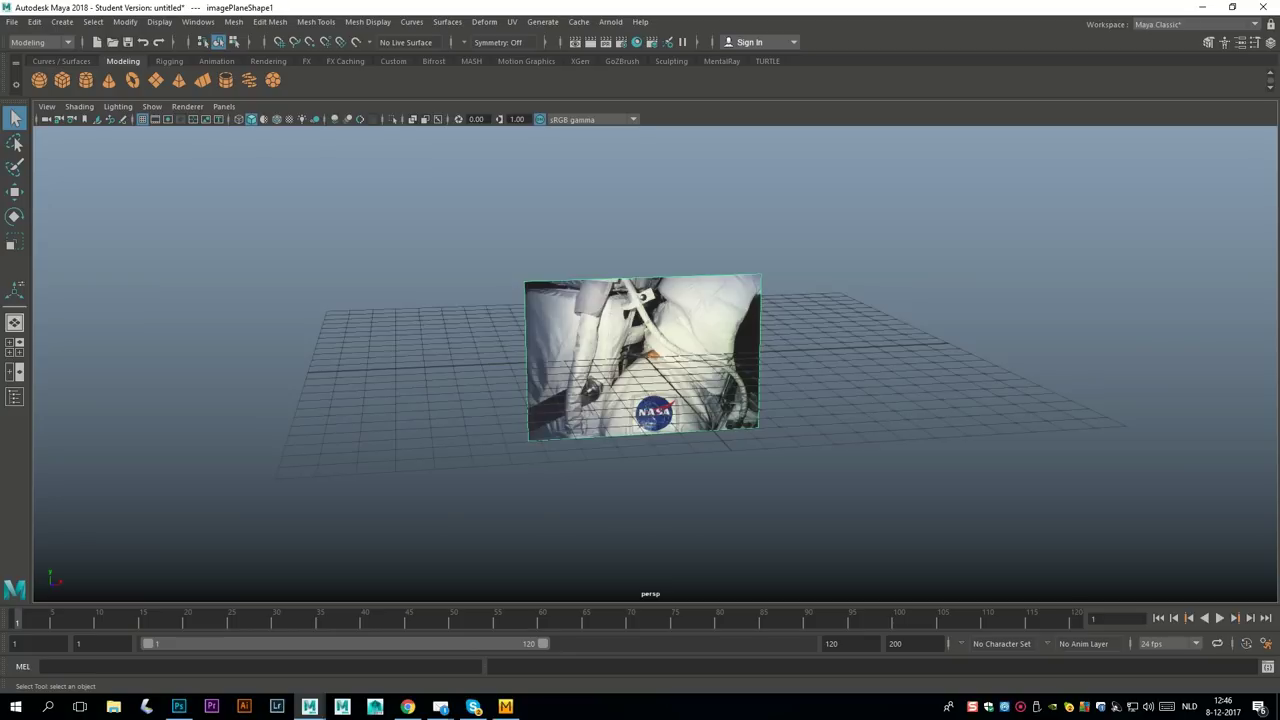
left_click_drag(650, 360, 612, 365, "alt")
key("Delete")
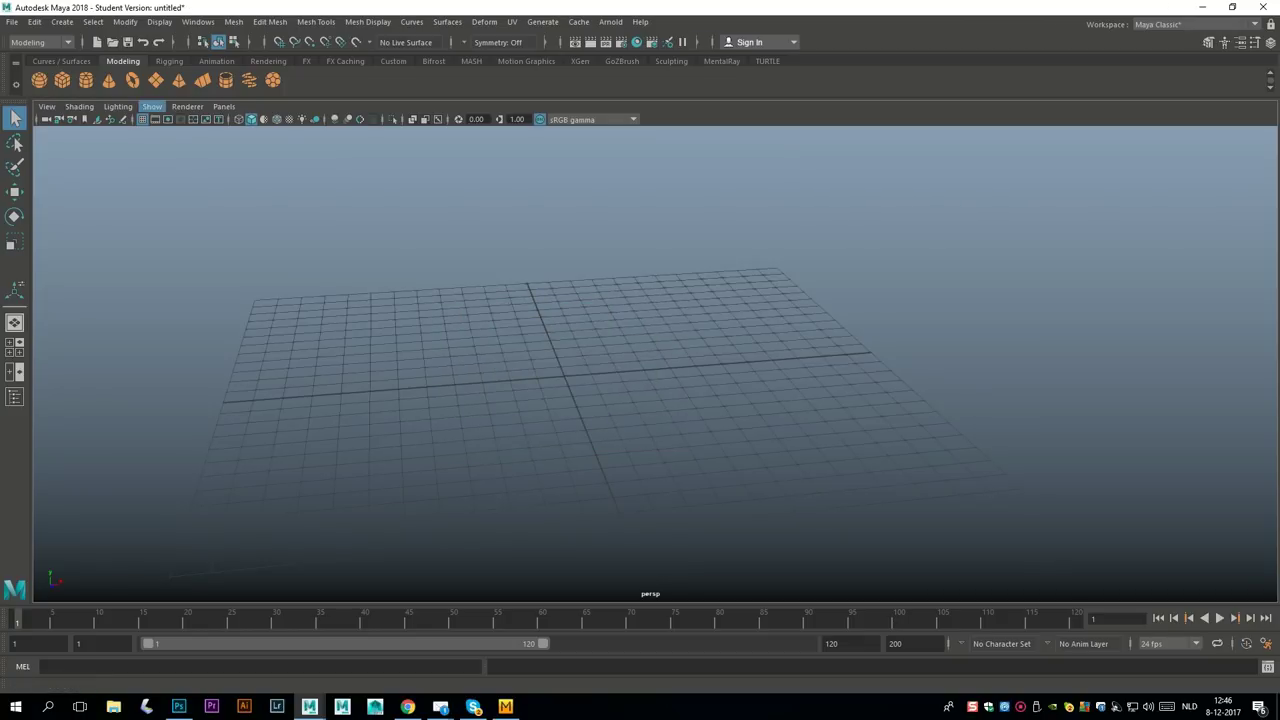
Create a polygon pipe at the centre of the grid.
left_click(226, 80)
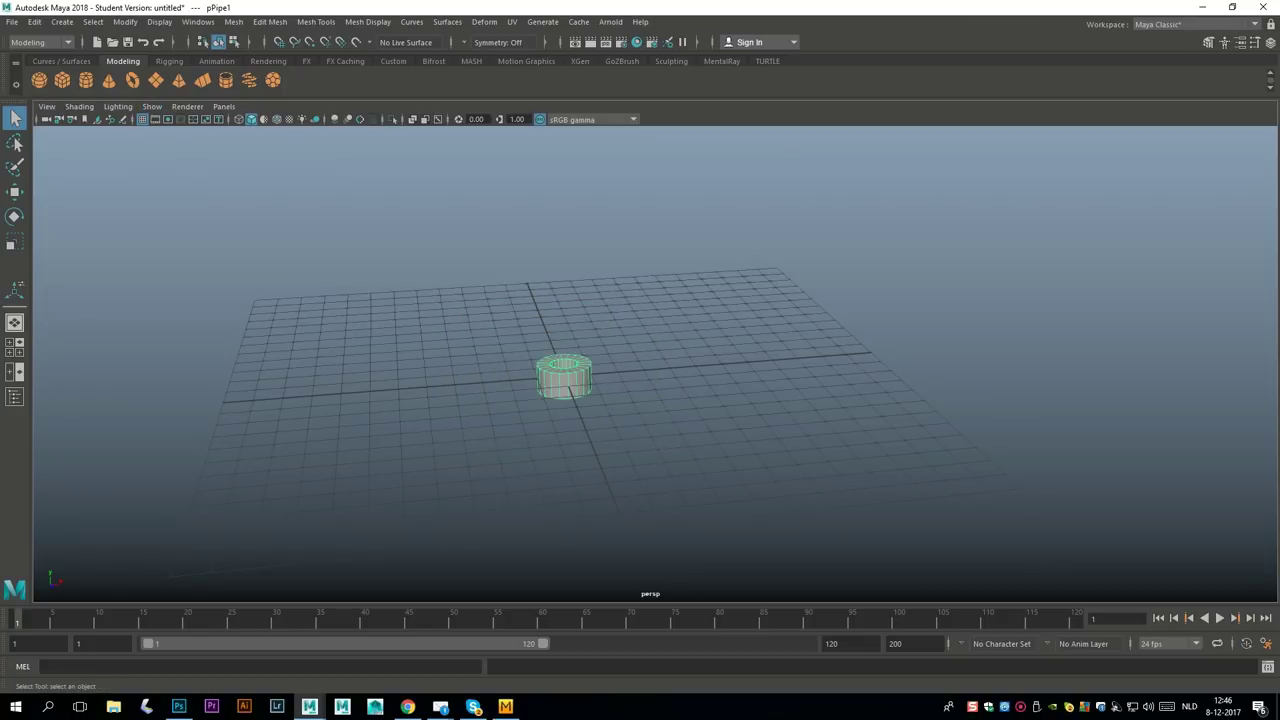
scroll(655, 364, "up", 5)
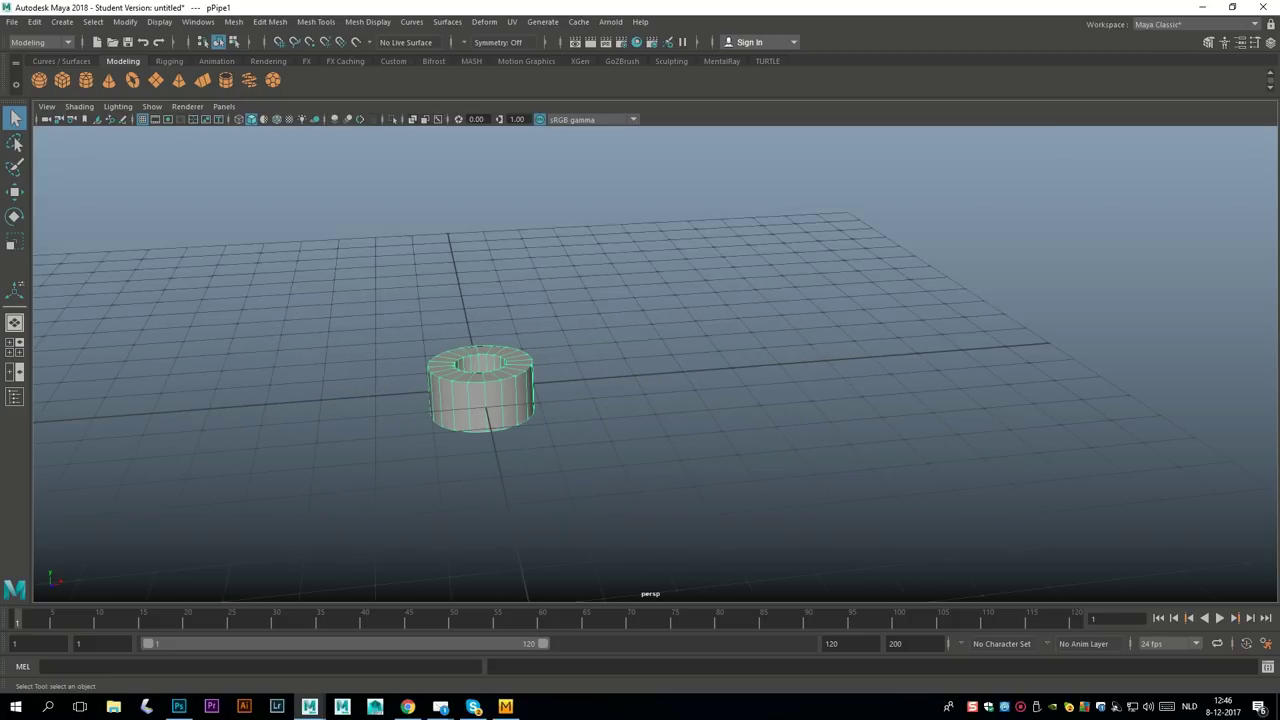
scroll(655, 364, "up", 3)
middle_click_drag(500, 400, 683, 317, "alt")
left_click_drag(683, 317, 612, 420, "alt")
scroll(655, 364, "up", 1)
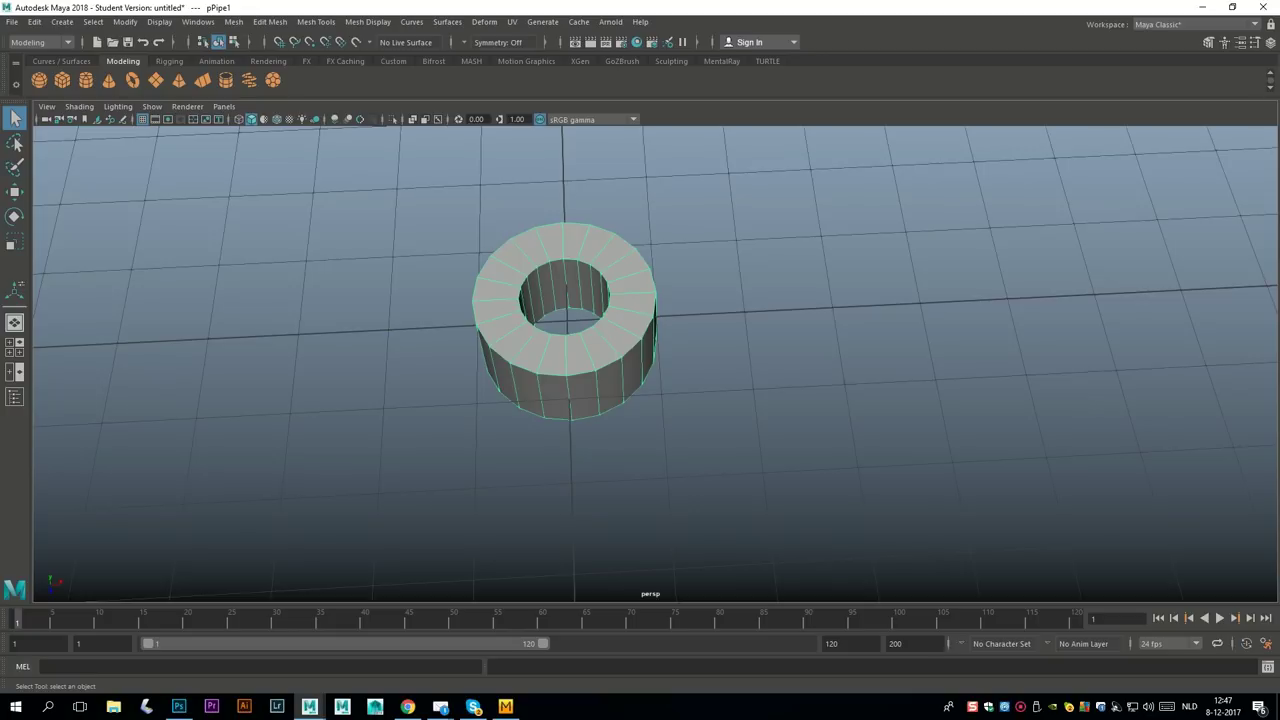
middle_click_drag(600, 340, 625, 393, "alt")
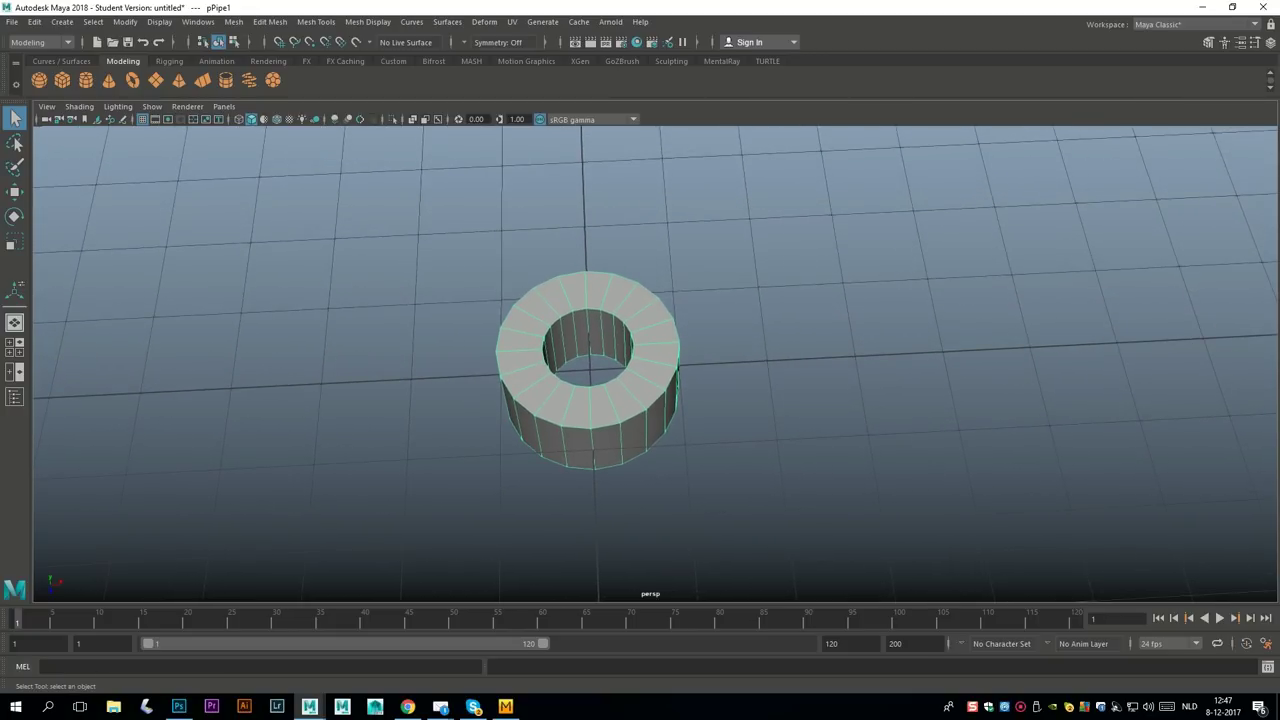
Delete the face loops of the pipe's inner wall, top ring and bottom ring, keeping the outer wall.
right_click_drag(583, 309, 586, 340)
scroll(618, 398, "up", 4)
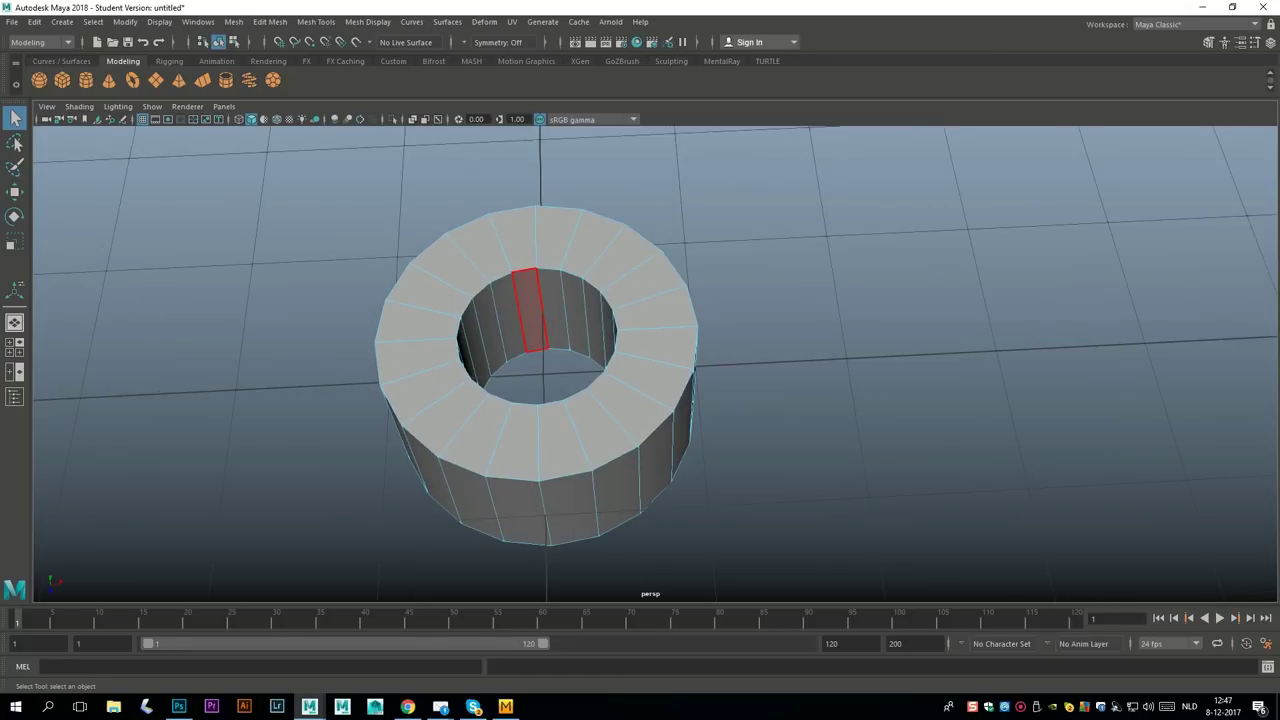
left_click(530, 312)
double_click(509, 317, "shift")
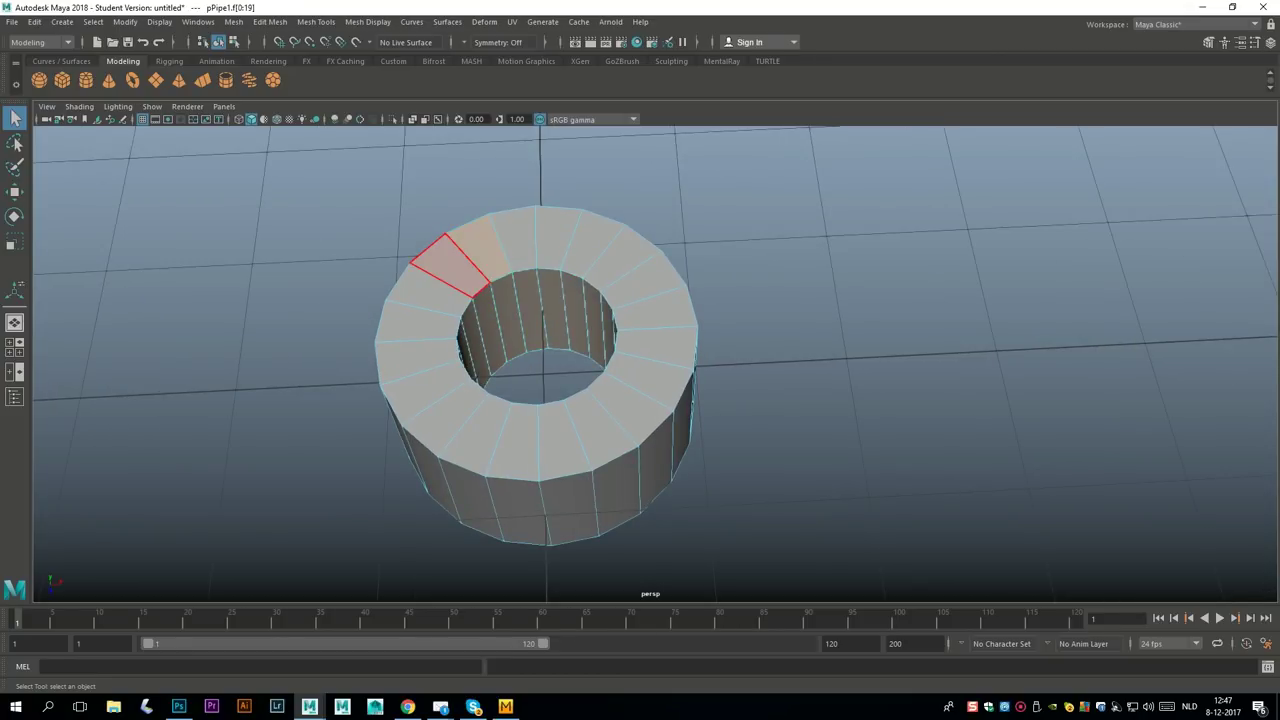
key("Delete")
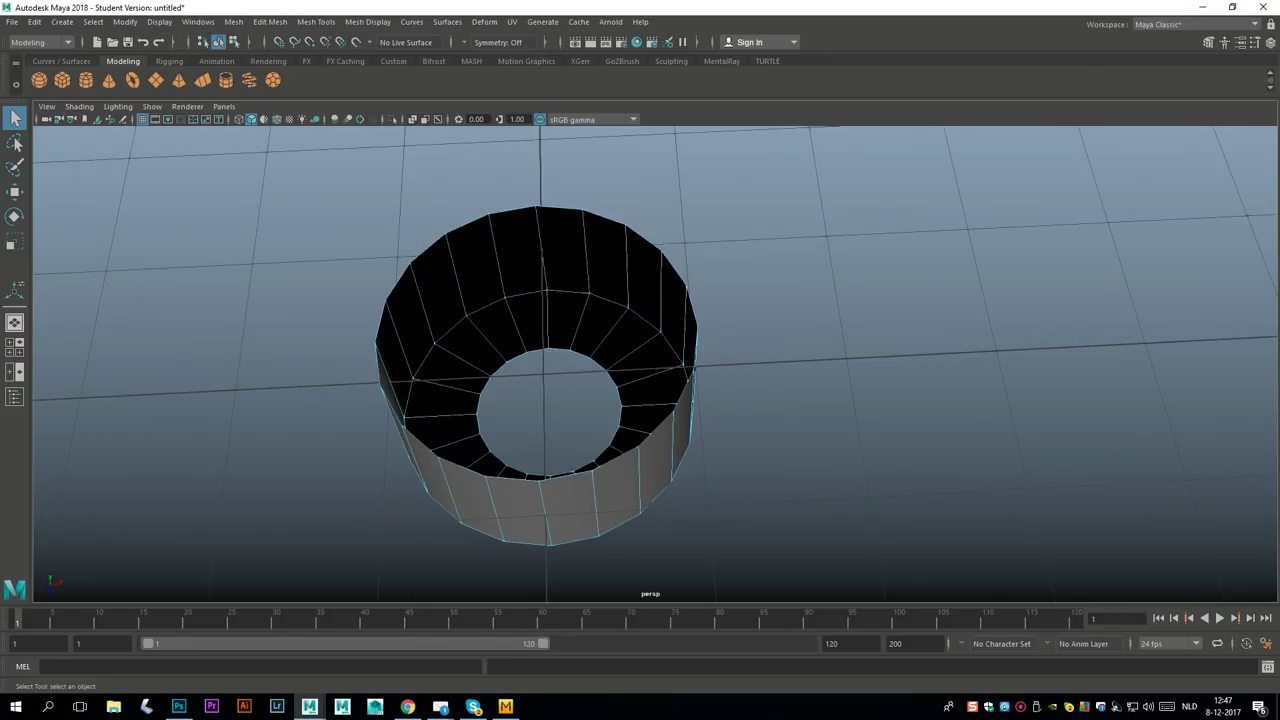
left_click(566, 322)
double_click(531, 321, "shift")
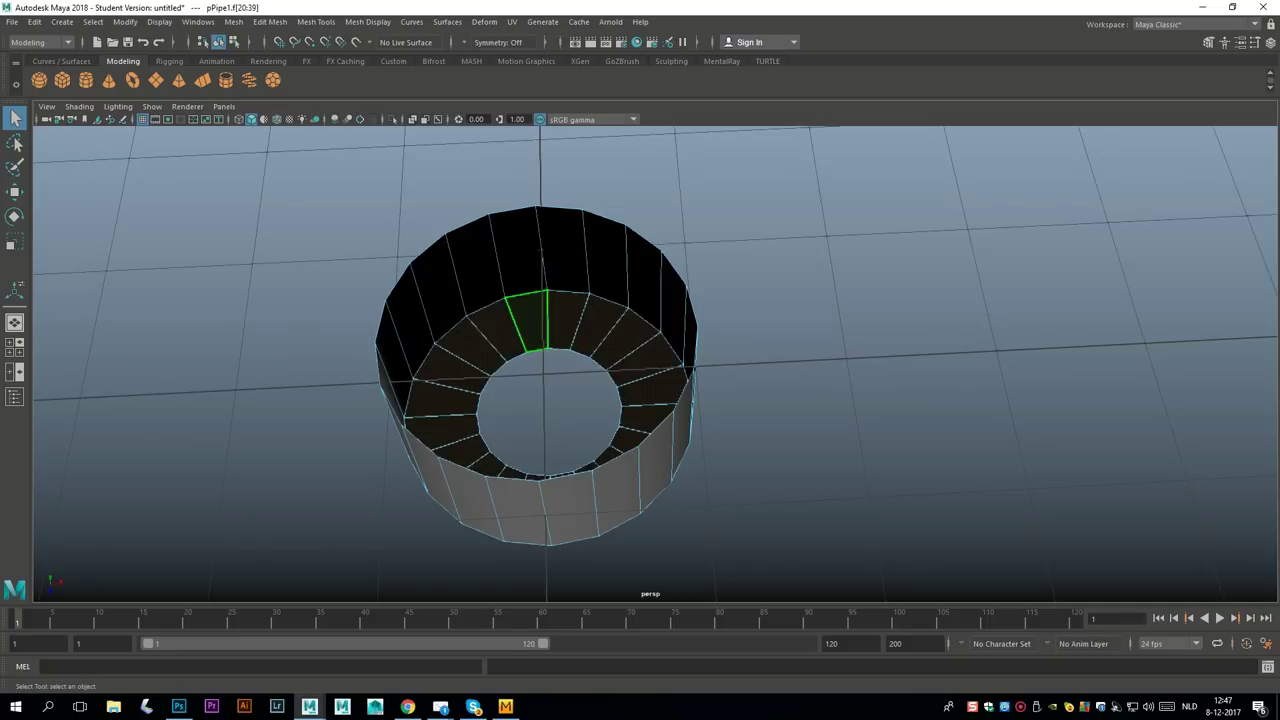
key("Delete")
scroll(636, 390, "down", 4)
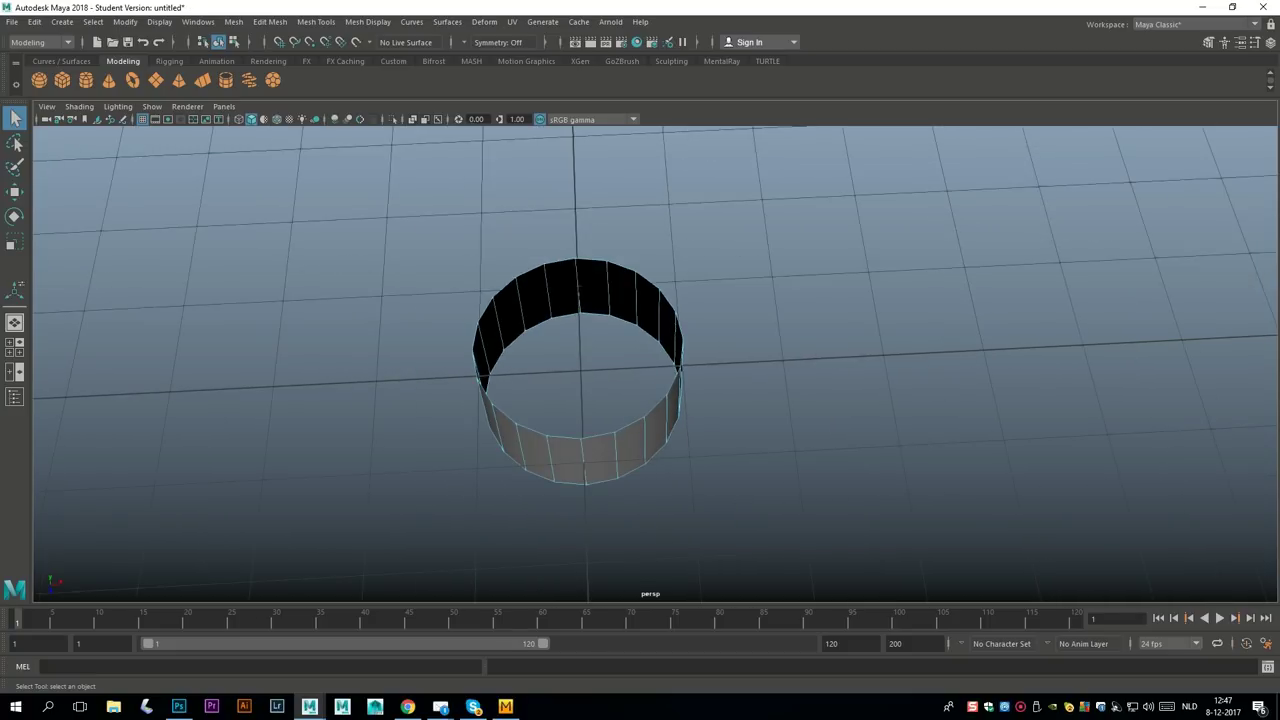
Rotate the whole open ring onto its side so that its openings face sideways.
left_click_drag(636, 400, 636, 352, "alt")
right_click_drag(624, 316, 695, 292)
key("e")
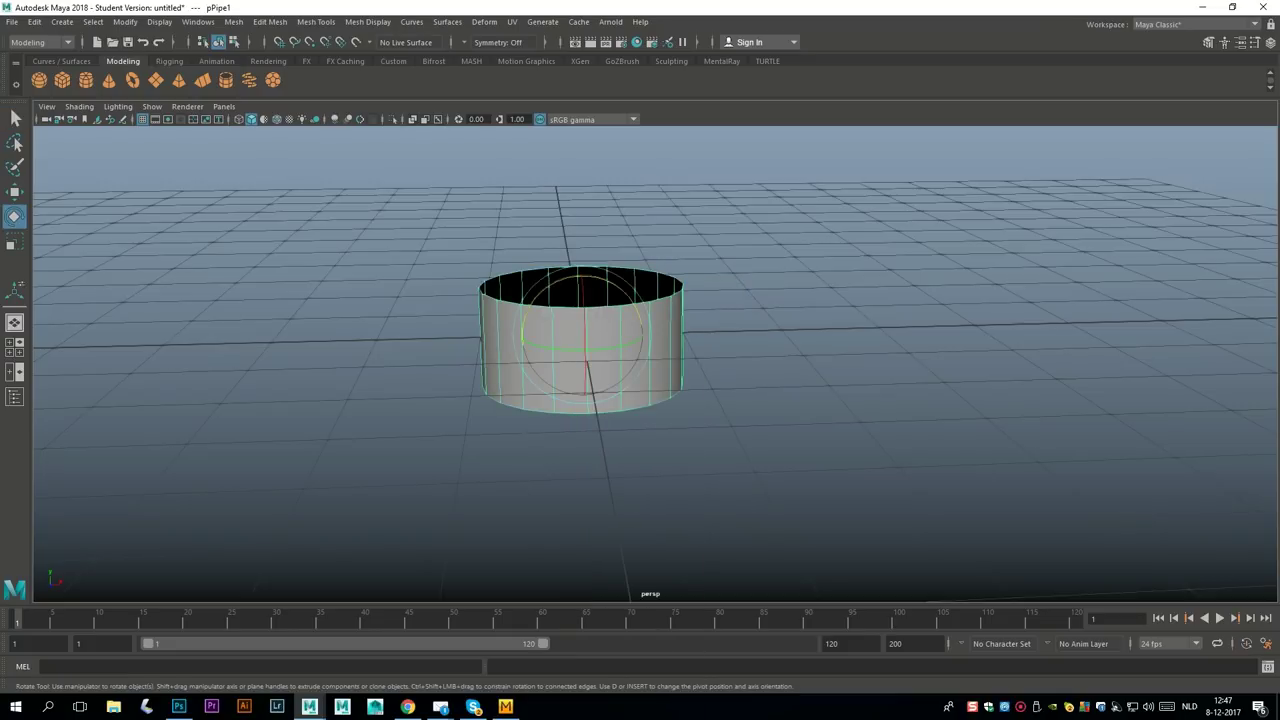
left_click_drag(626, 294, 520, 425)
scroll(623, 379, "up", 3)
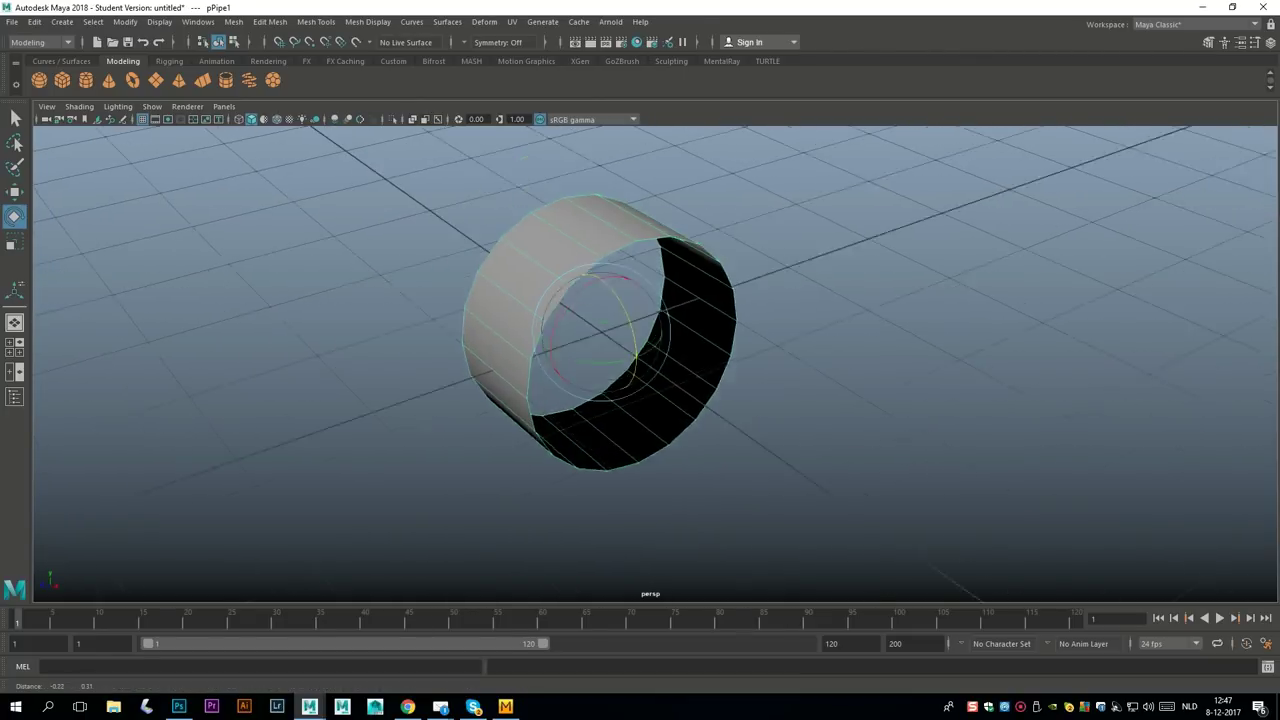
middle_click_drag(520, 425, 464, 456, "alt")
scroll(464, 456, "up", 3)
left_click_drag(464, 456, 516, 462, "alt")
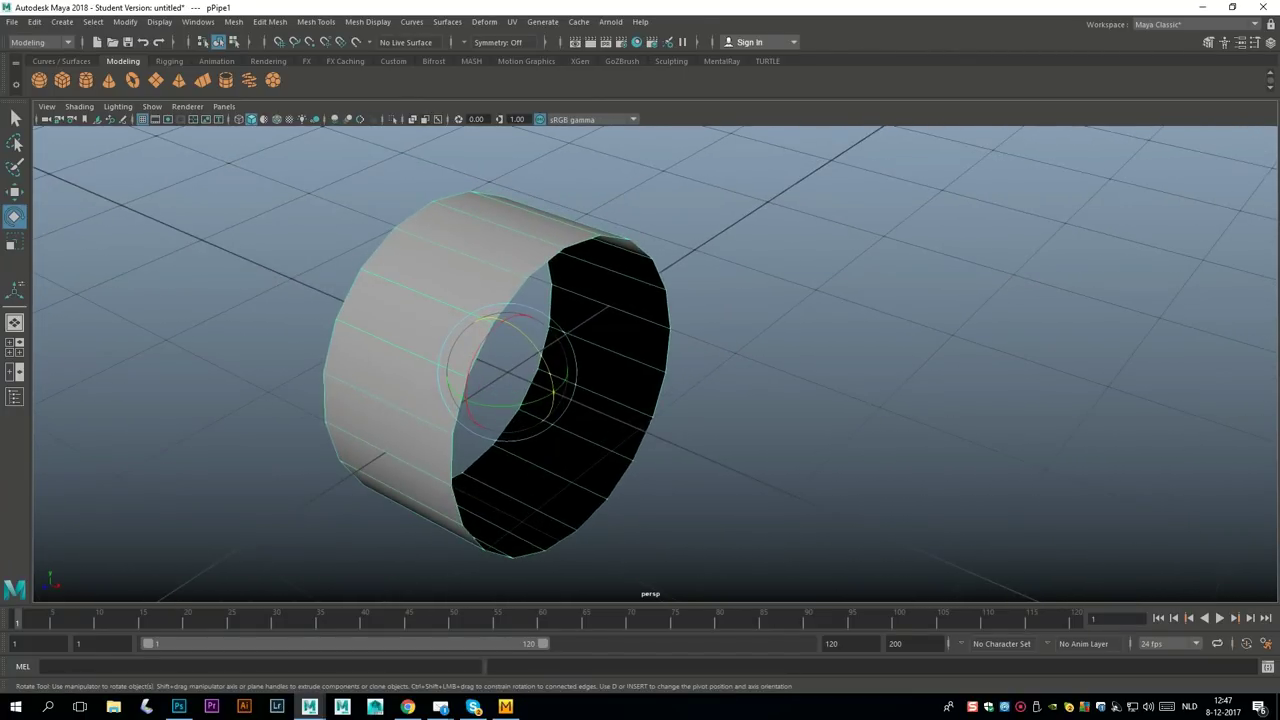
Extrude the border edge loops at both ends of the ring outward with a thickness of 0.2.
right_click_drag(549, 256, 549, 219)
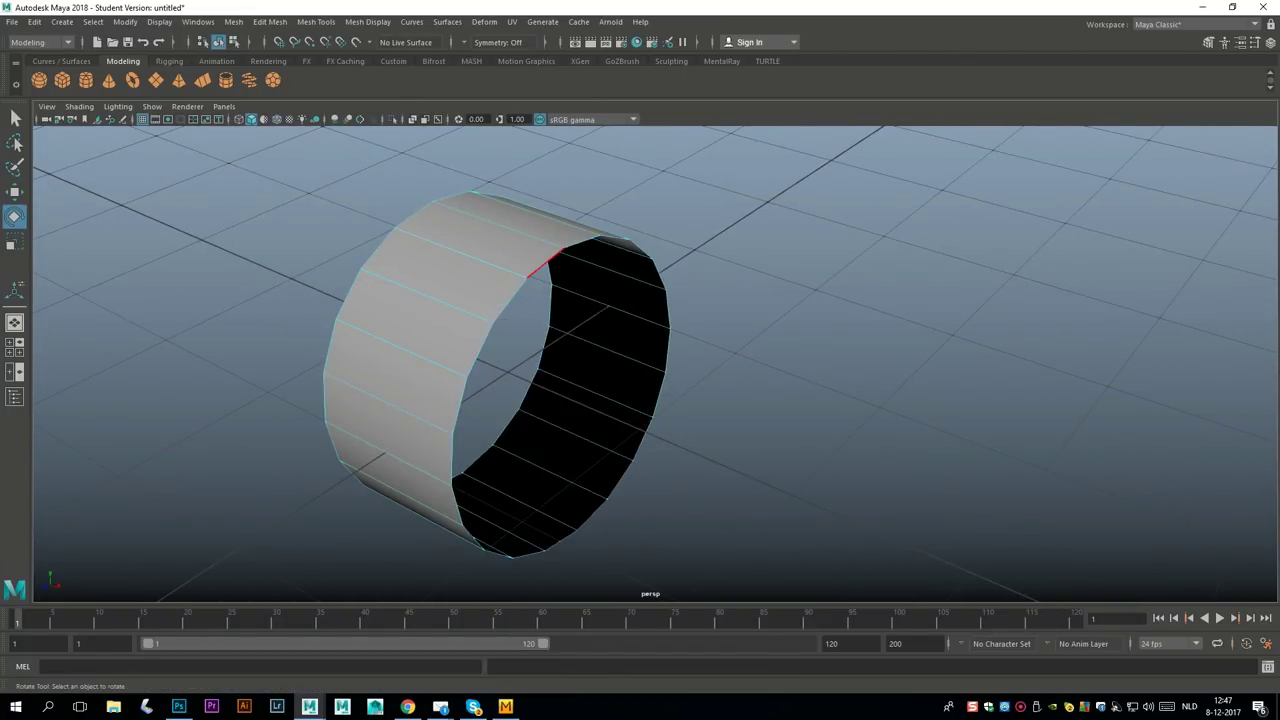
double_click(547, 263)
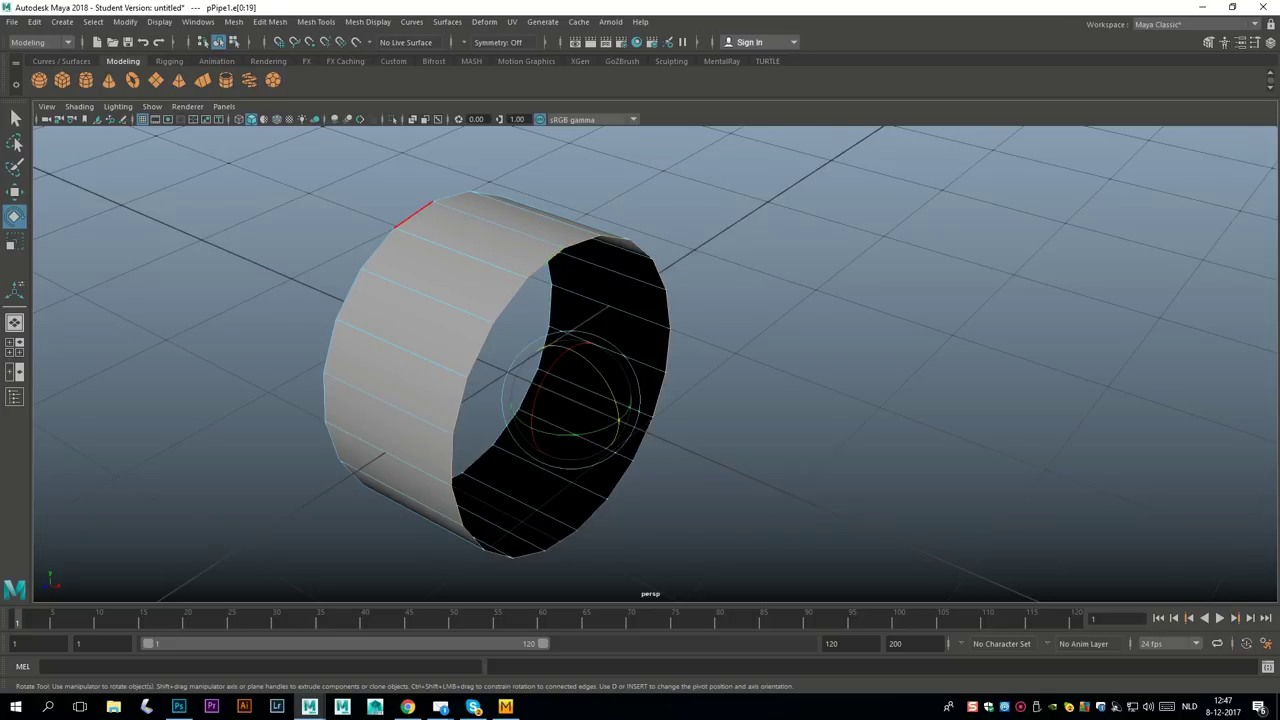
double_click(412, 213, "shift")
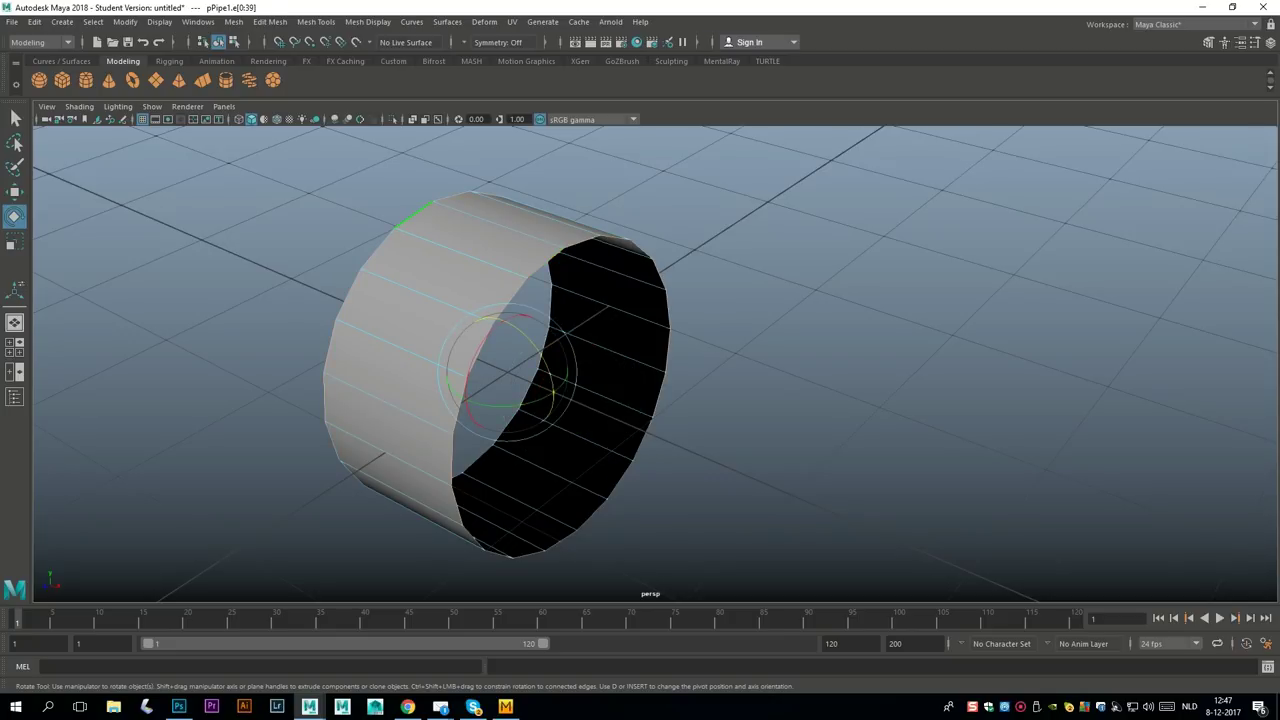
key("ctrl+e")
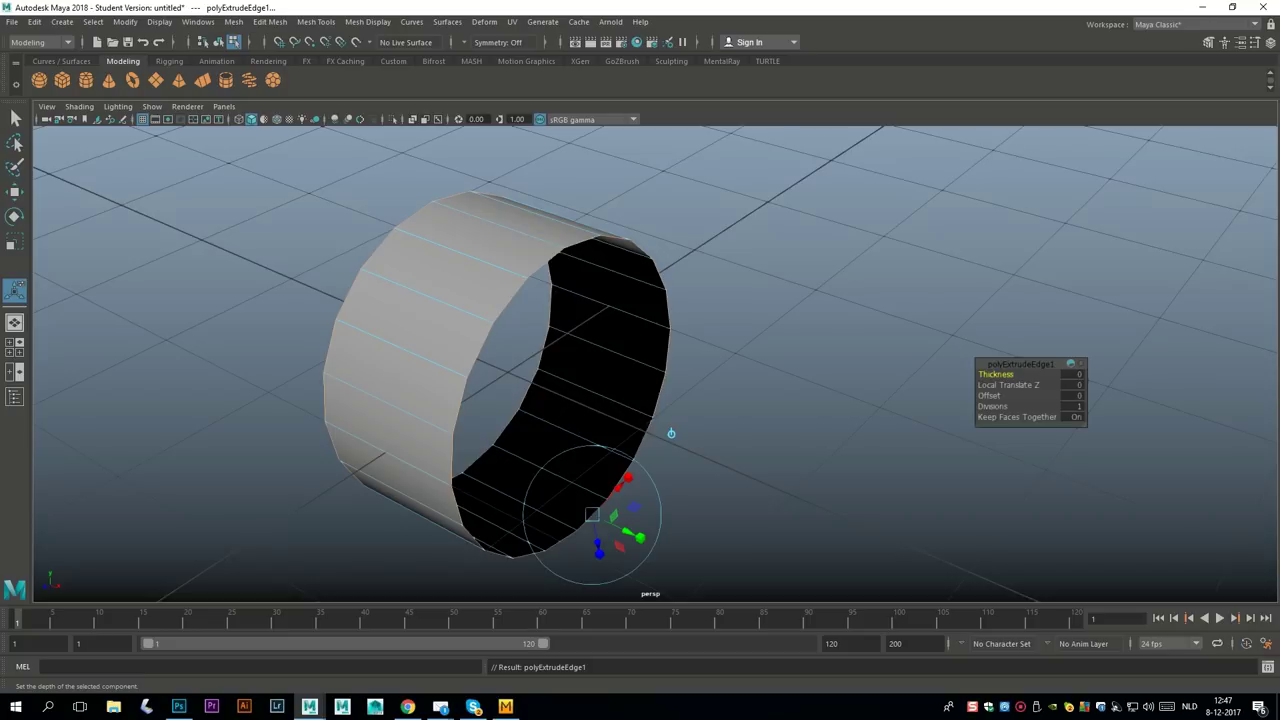
left_click(1073, 374)
key("Return")
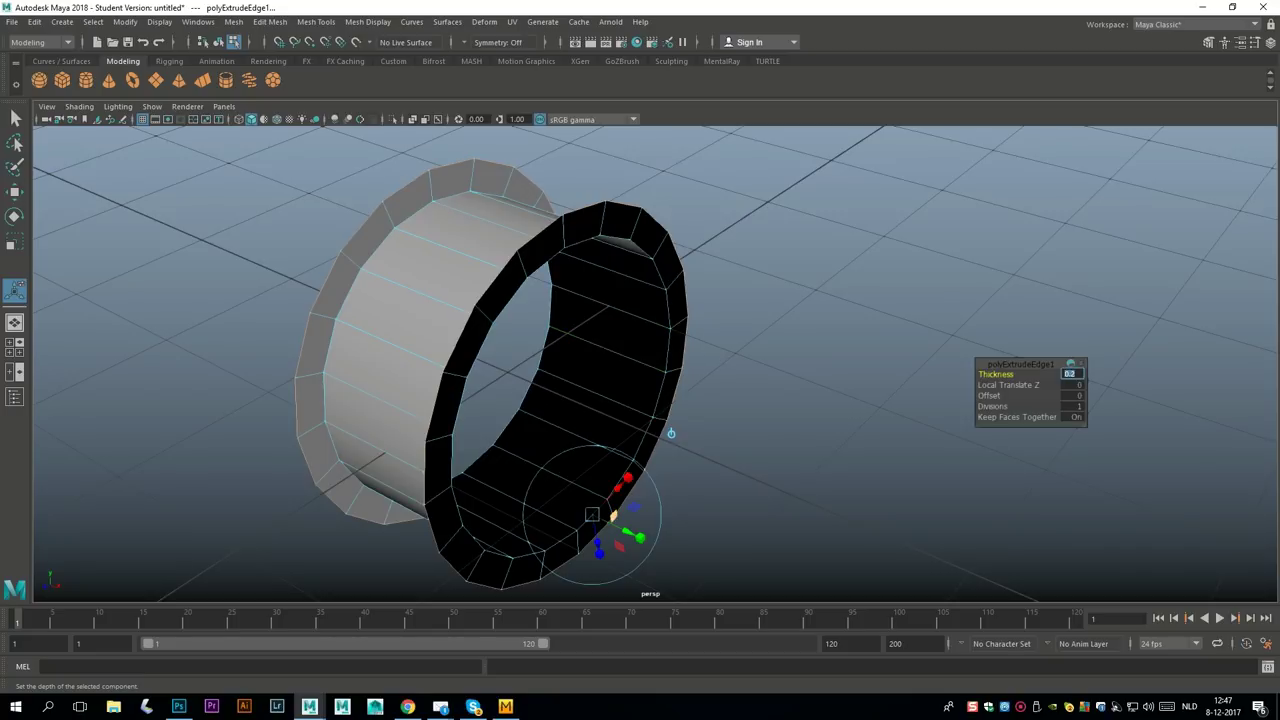
left_click(695, 490)
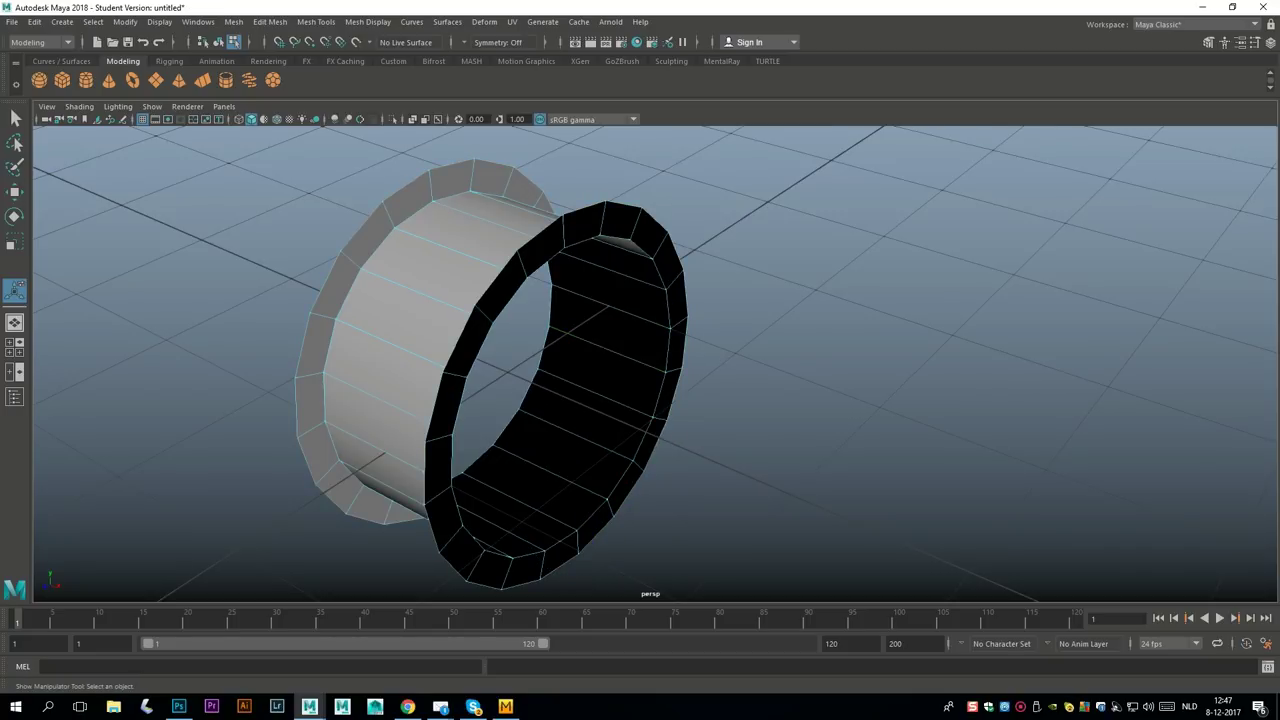
Extrude the outer edge loops of both flanges and scale them slightly apart along the ring's axis.
key("ctrl+e")
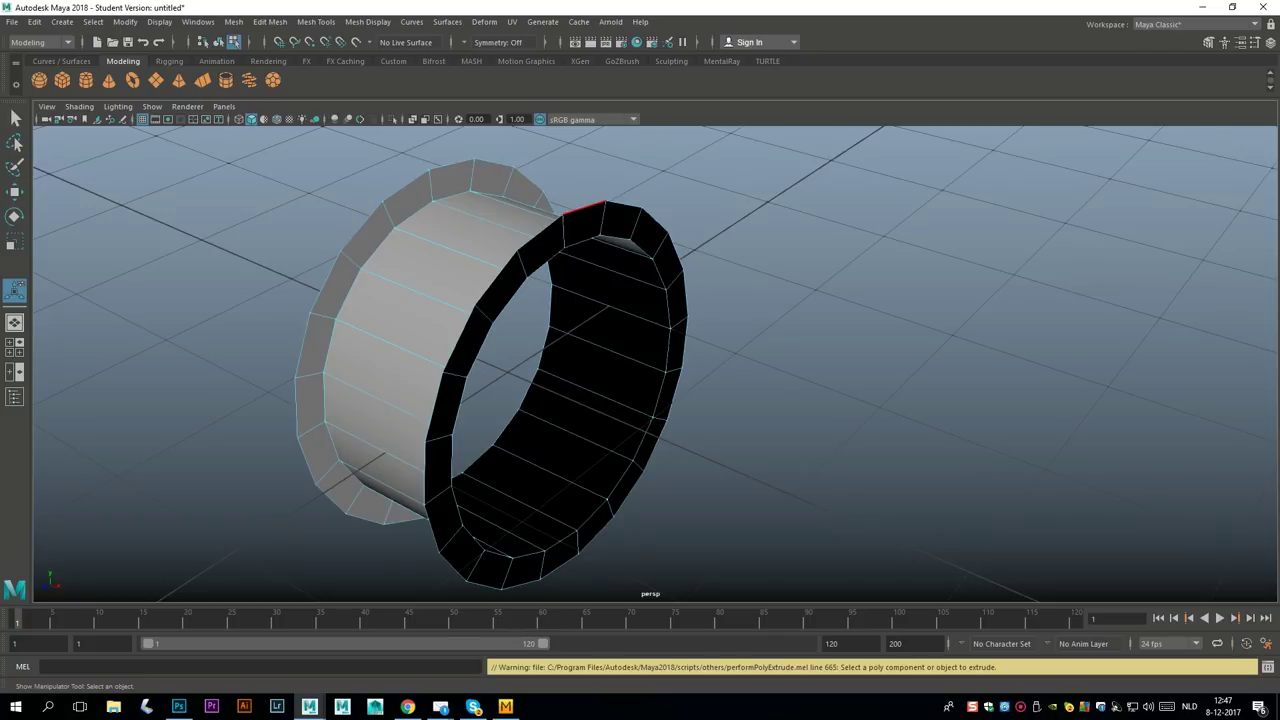
right_click_drag(577, 214, 577, 177)
left_click(582, 210)
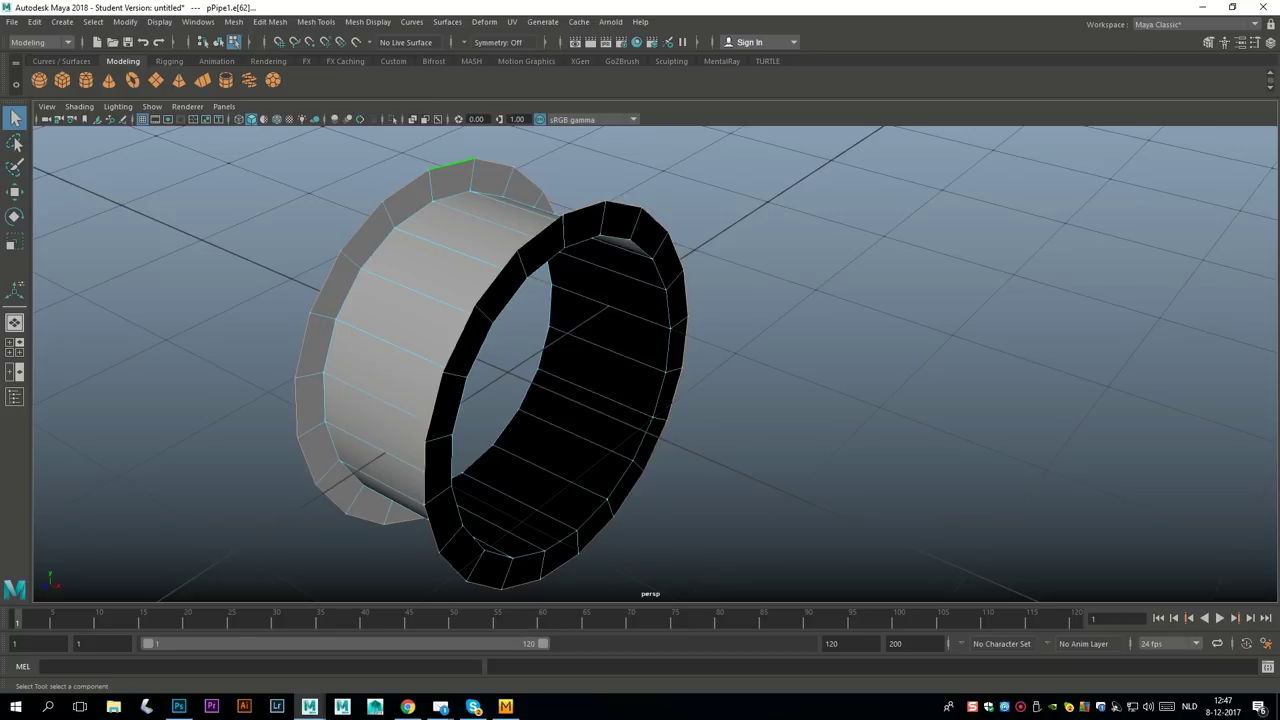
key("ctrl+e")
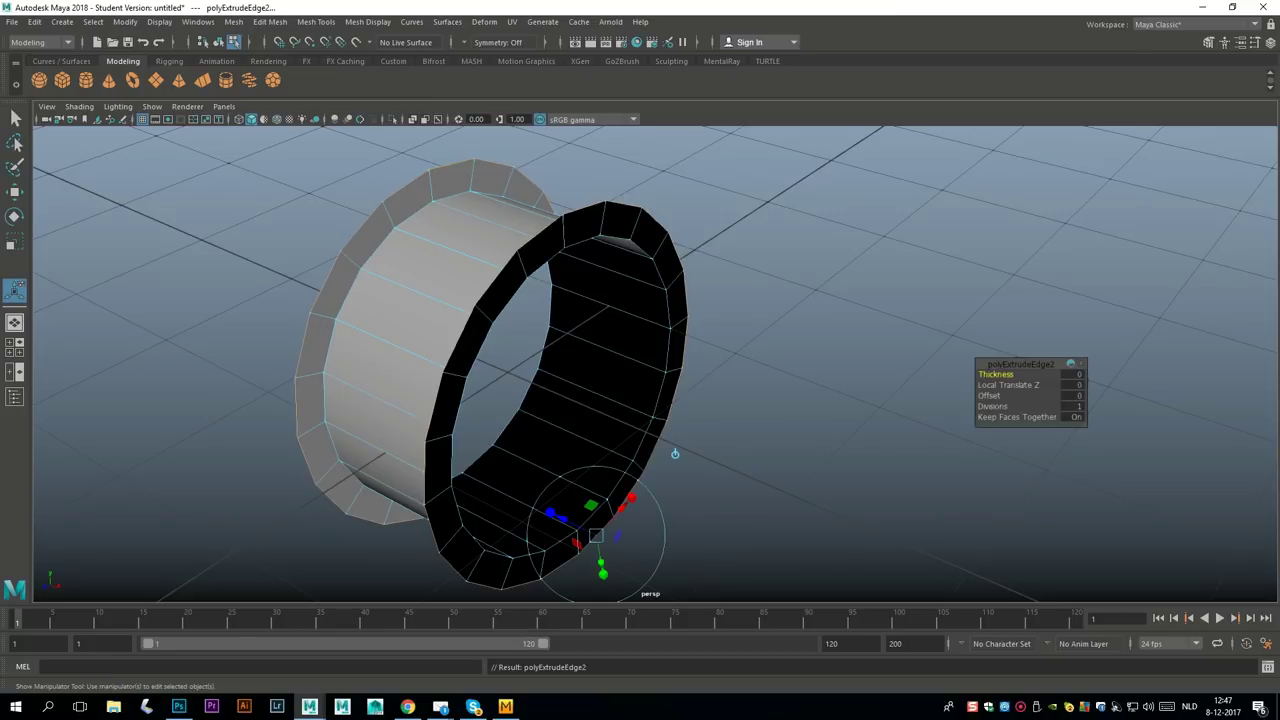
key("r")
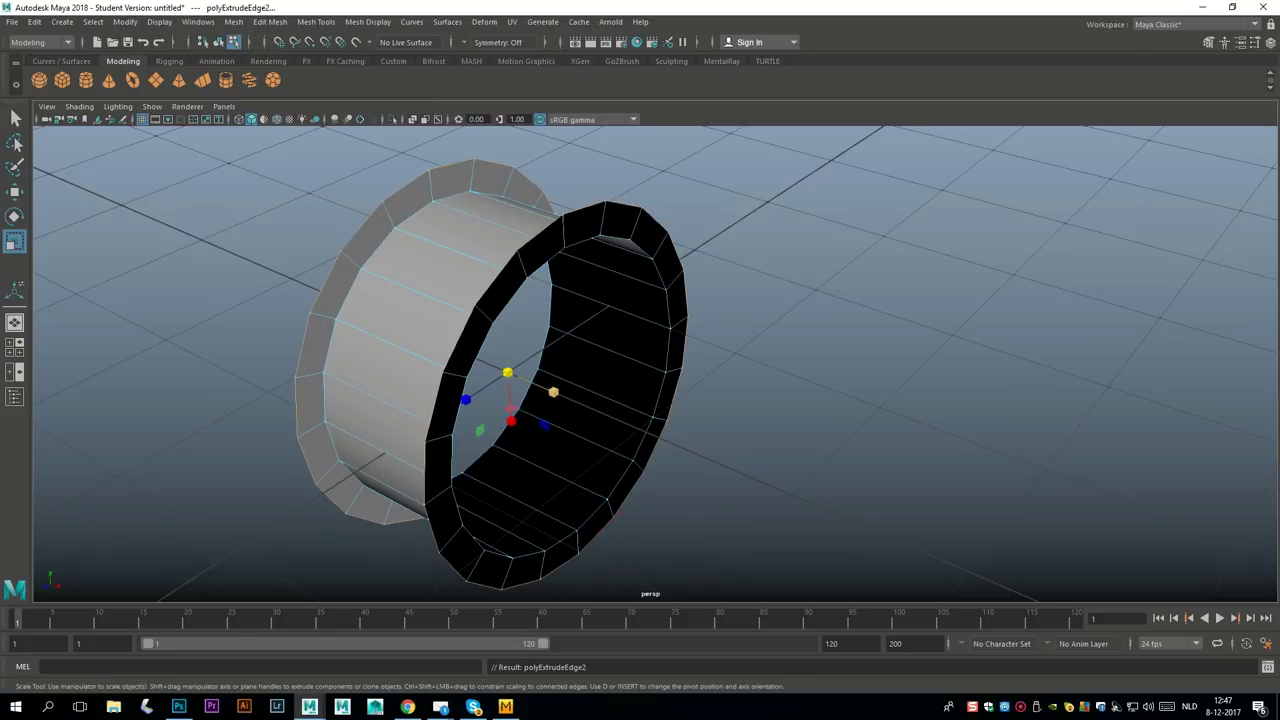
left_click_drag(553, 392, 553, 392)
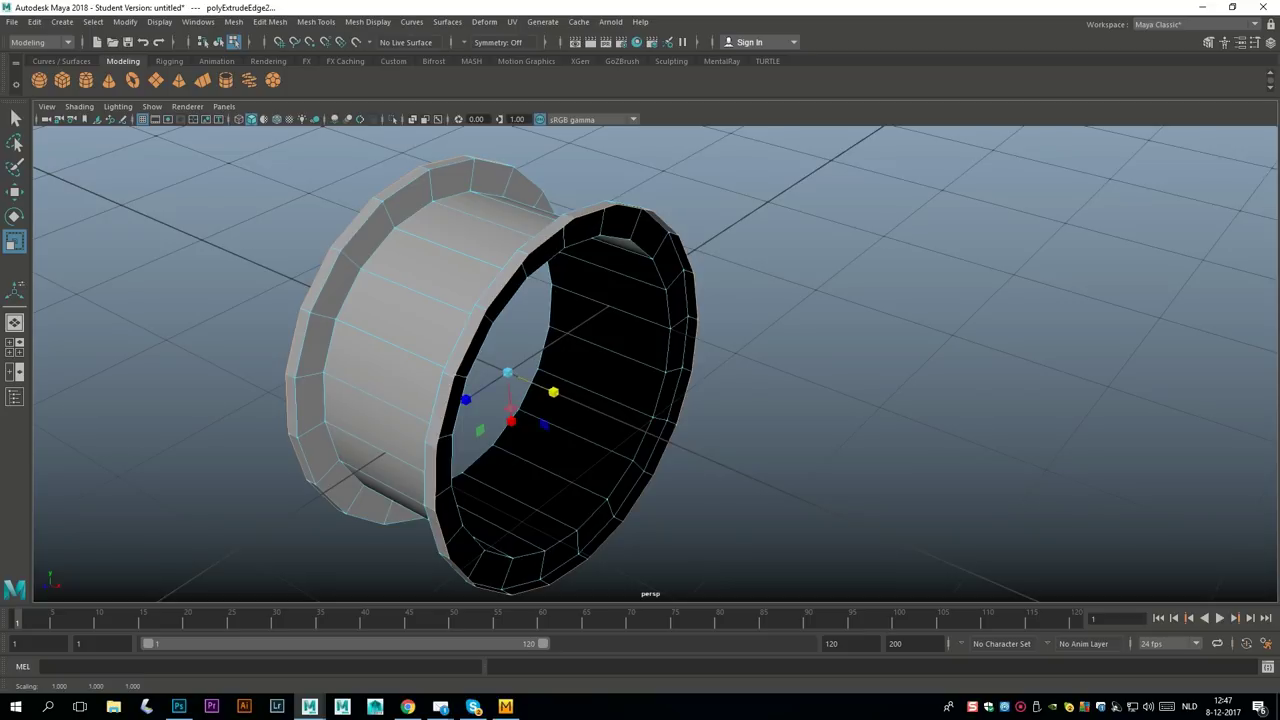
Extrude the outer rim edge loops of both flanges and scale them inward to about 0.88.
key("ctrl+e")
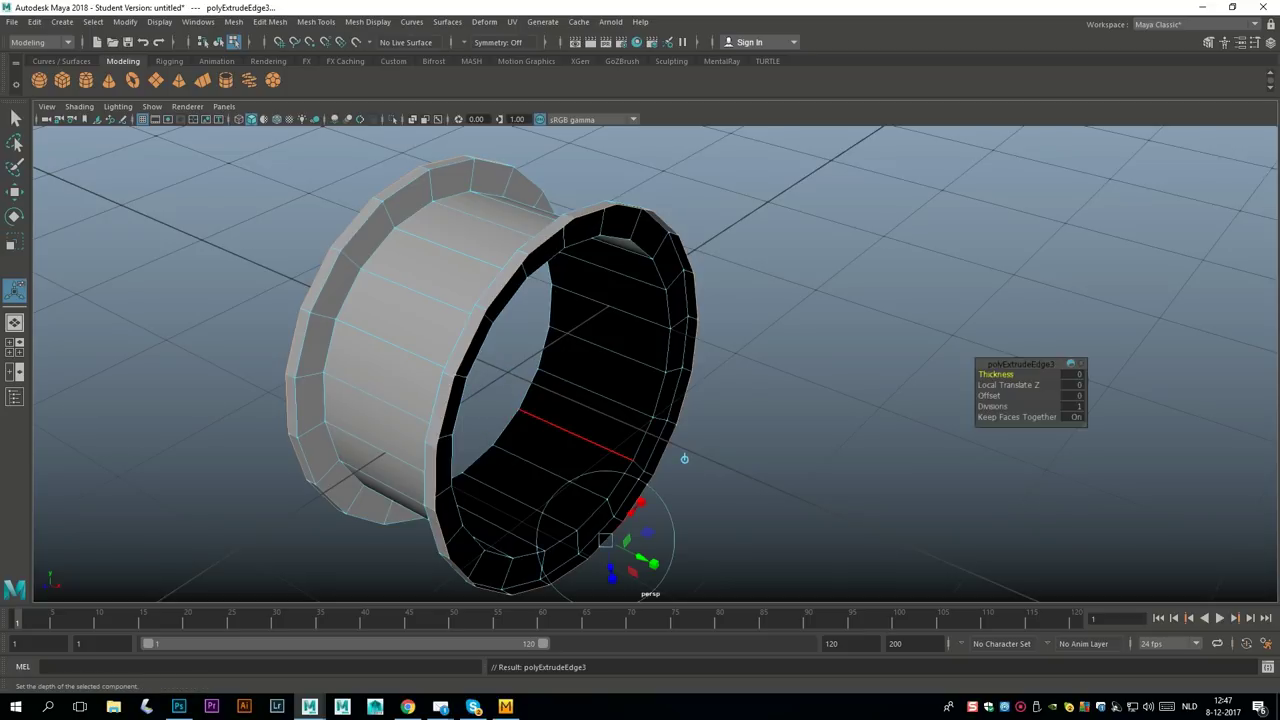
key("r")
left_click_drag(508, 373, 497, 373)
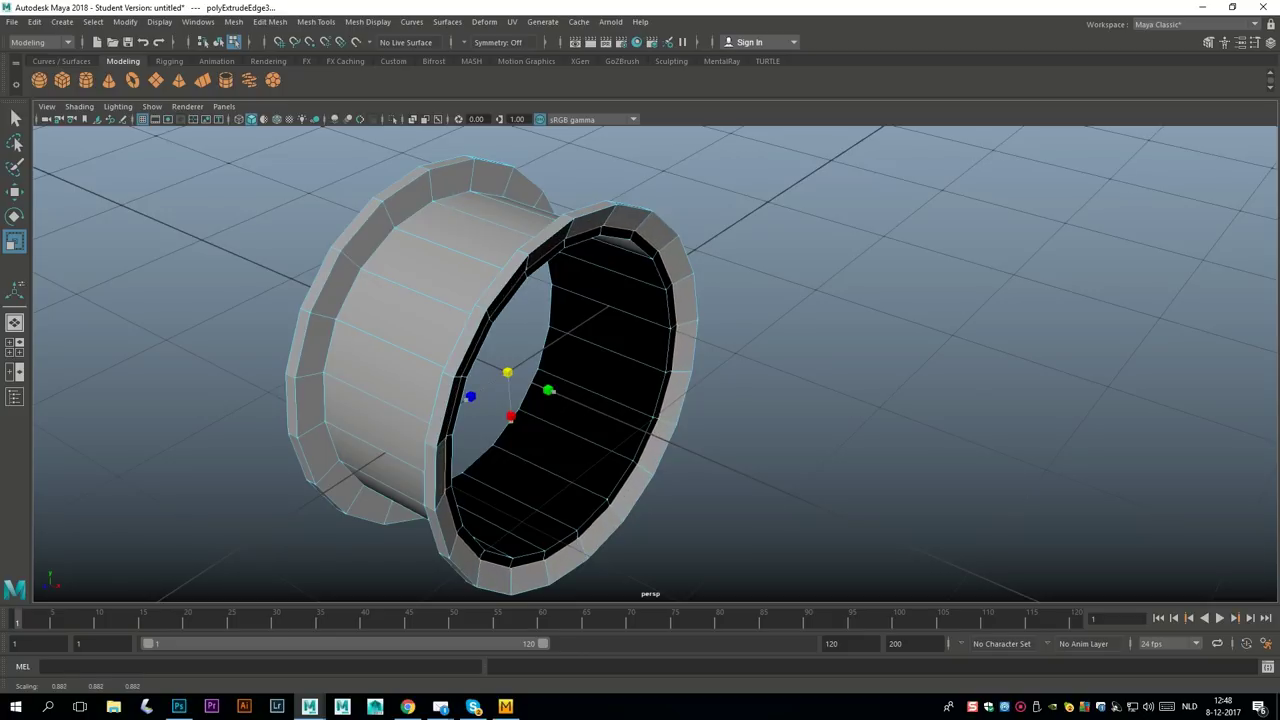
Extrude the inward rim edges of both flanges again and scale them slightly along the ring's axis.
key("ctrl+e")
left_click_drag(557, 394, 555, 392)
left_click_drag(612, 450, 738, 440, "alt")
middle_click_drag(738, 440, 730, 443, "alt")
middle_click_drag(548, 462, 545, 395, "alt")
scroll(575, 372, "down", 3)
left_click_drag(582, 366, 612, 296, "alt")
left_click_drag(620, 360, 560, 212, "alt")
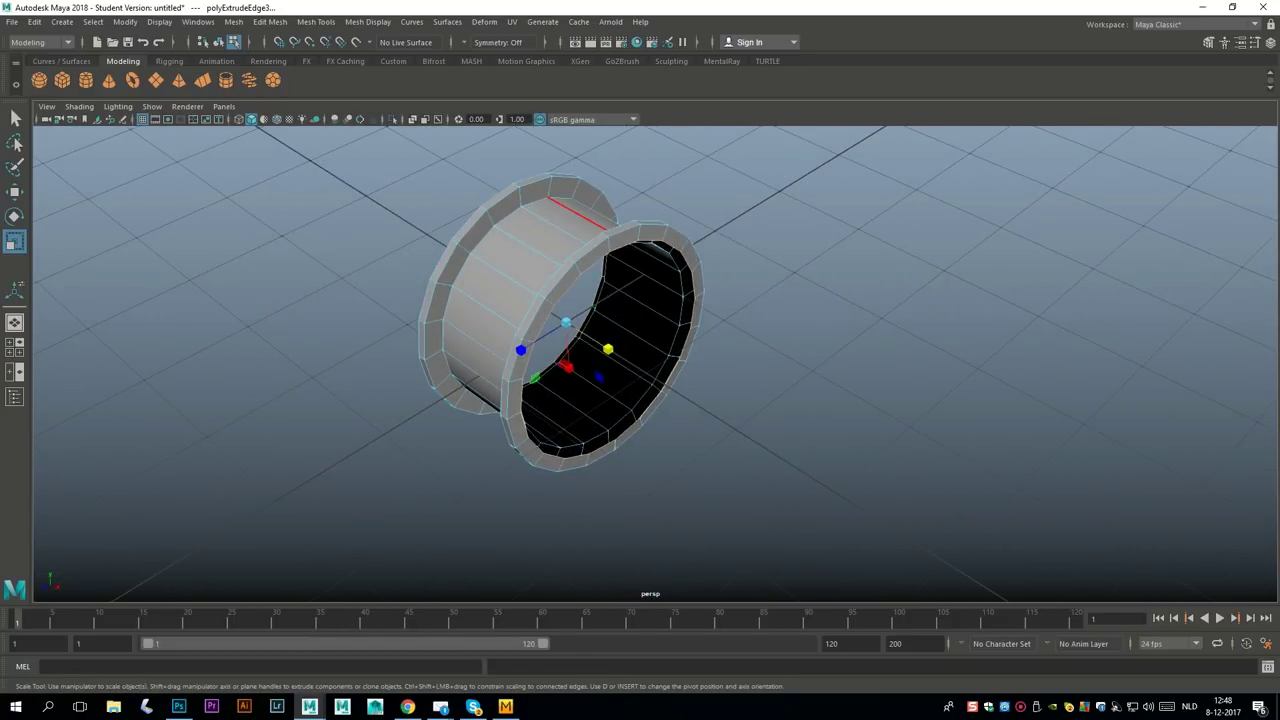
Return the ring to object mode and smooth its mesh with one division.
right_click(558, 210)
right_click_drag(620, 192, 623, 191)
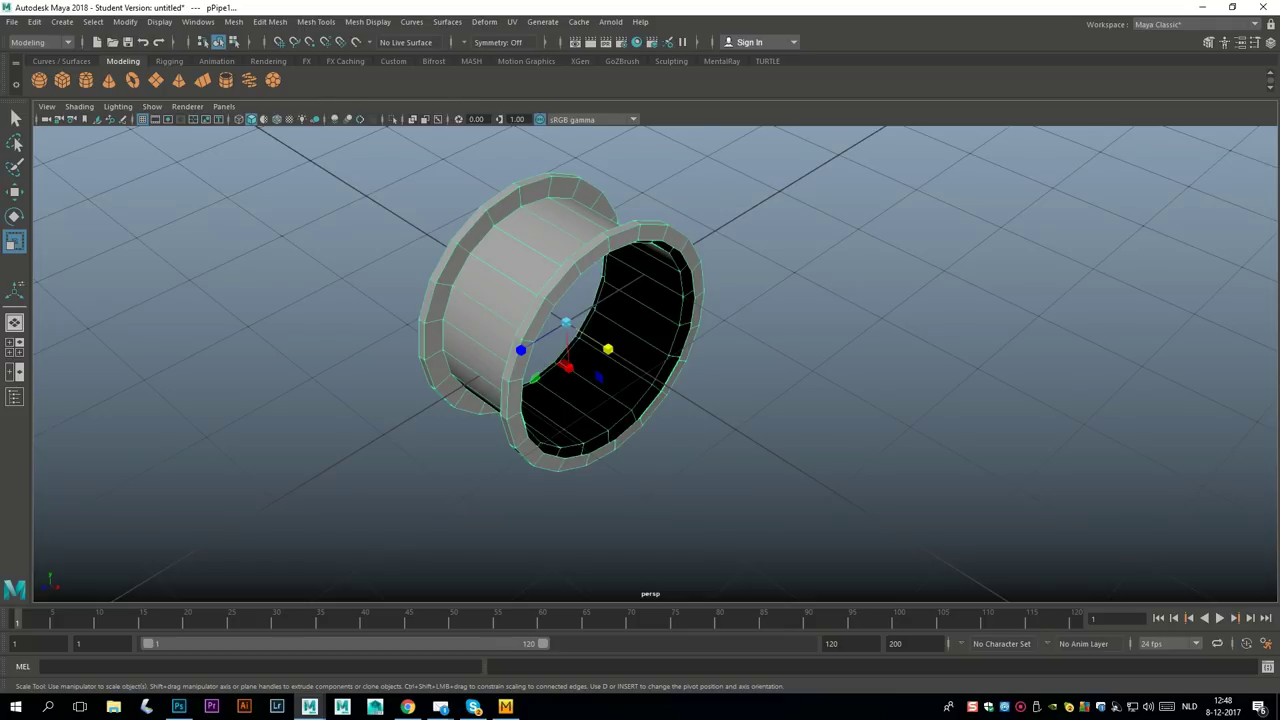
left_click(233, 21)
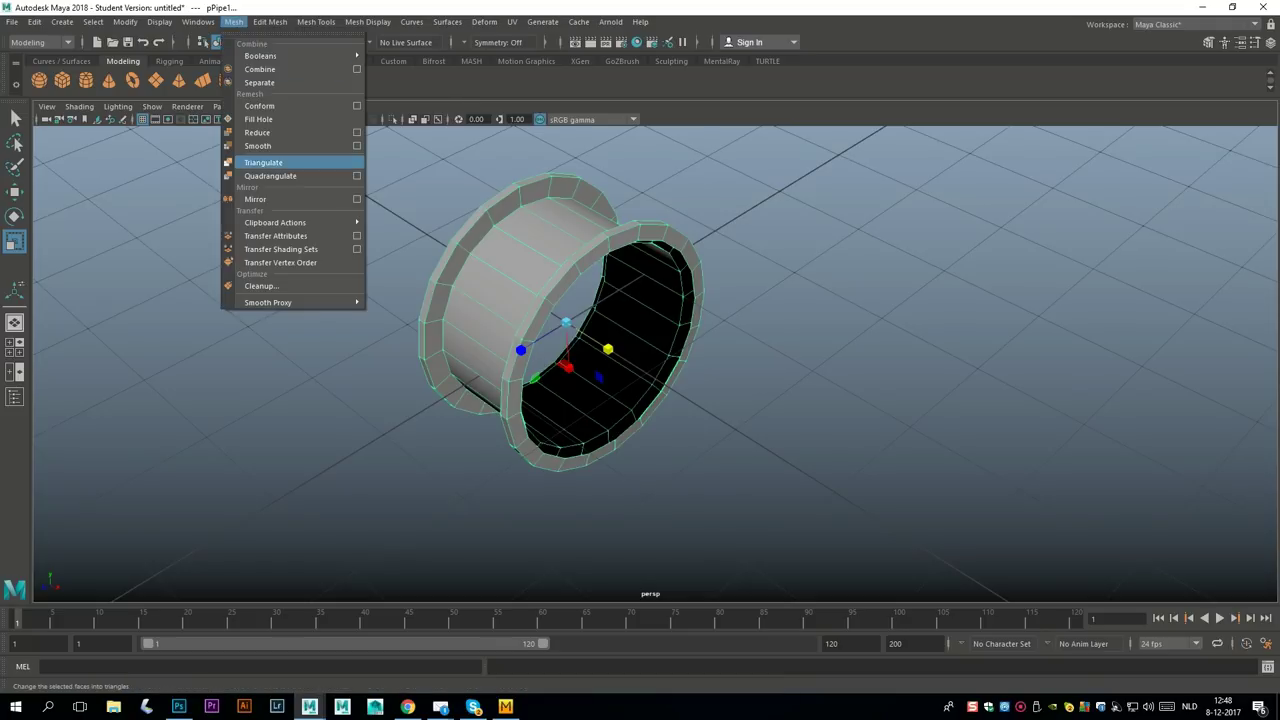
left_click(265, 145)
left_click(800, 390)
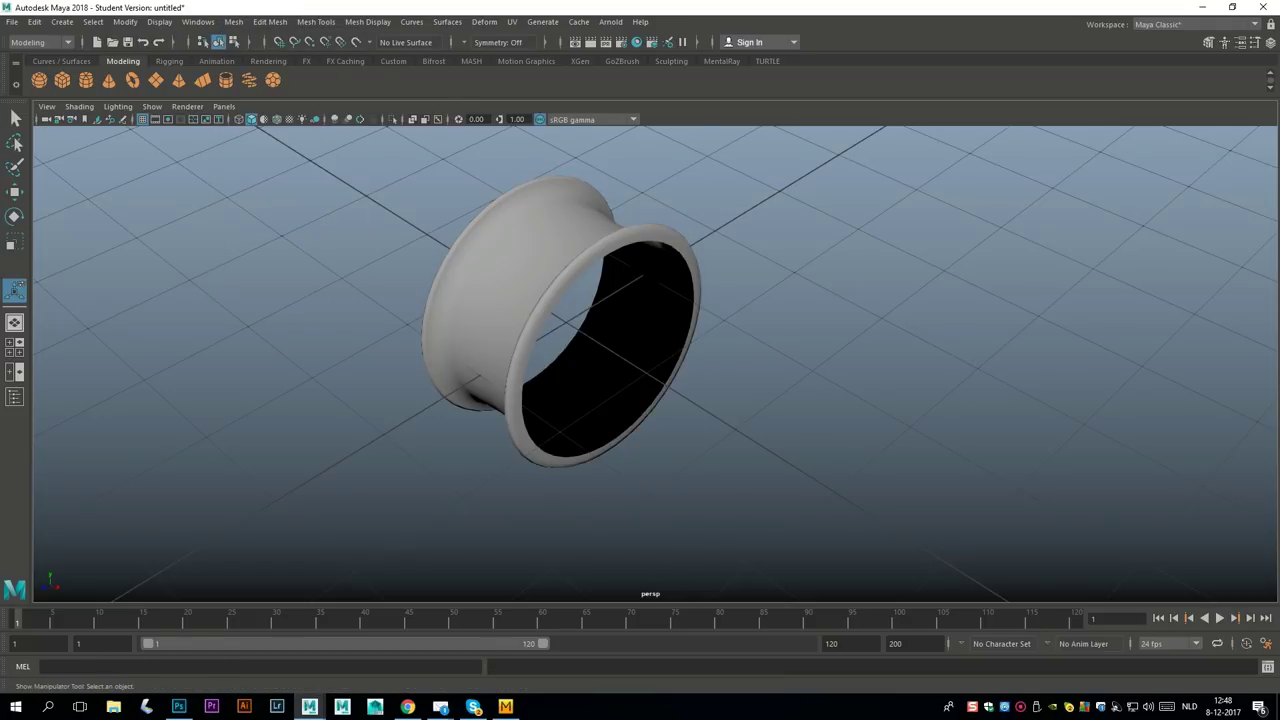
left_click_drag(780, 390, 500, 400, "alt")
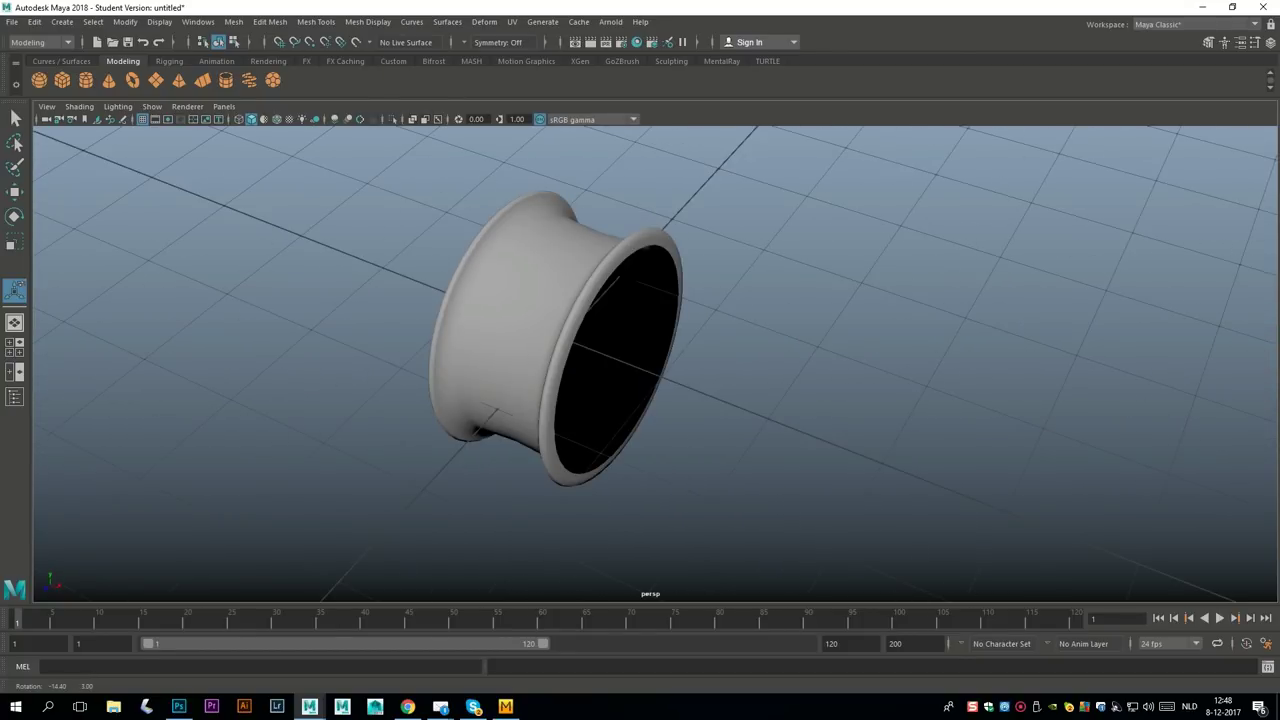
left_click(510, 360)
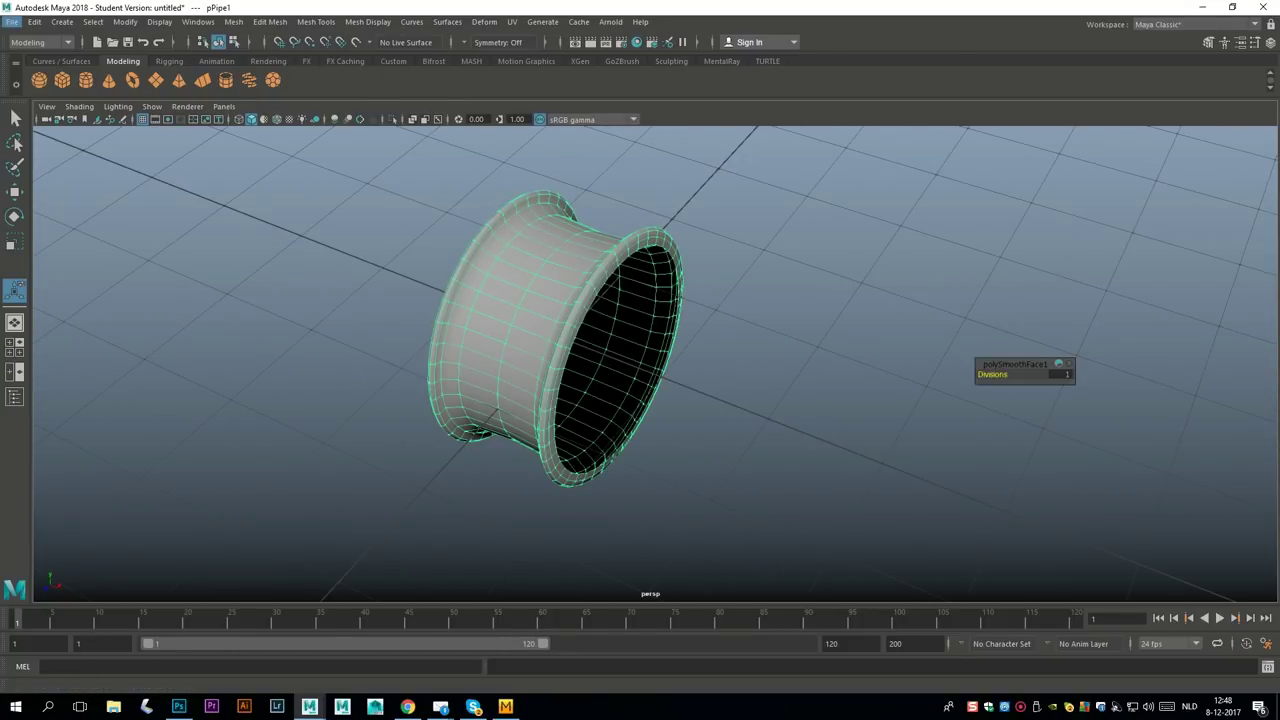
left_click(12, 22)
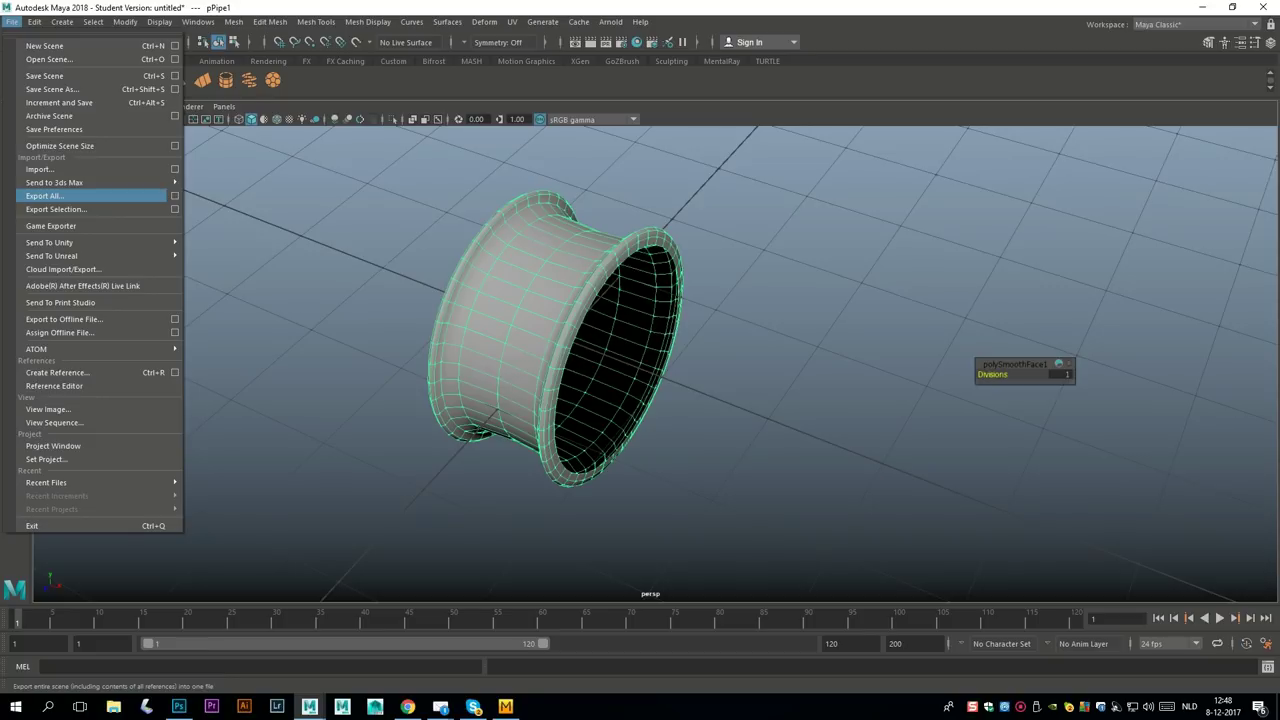
left_click(56, 209)
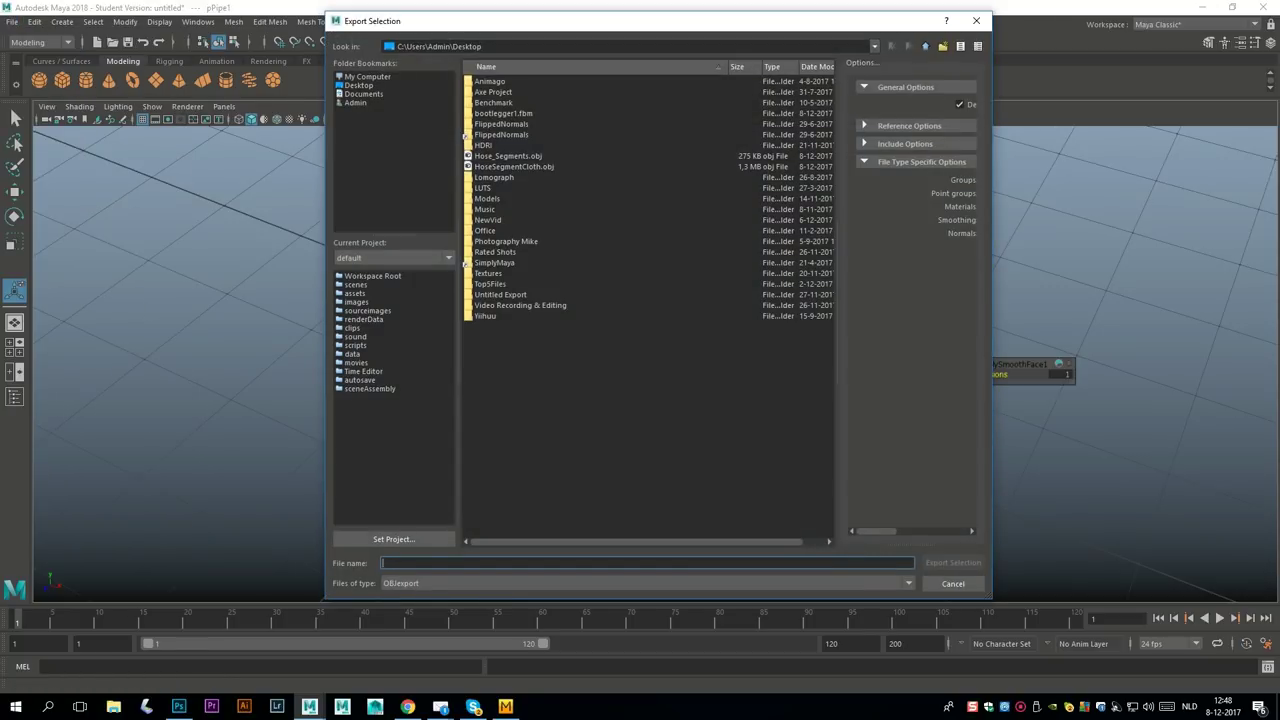
type("H")
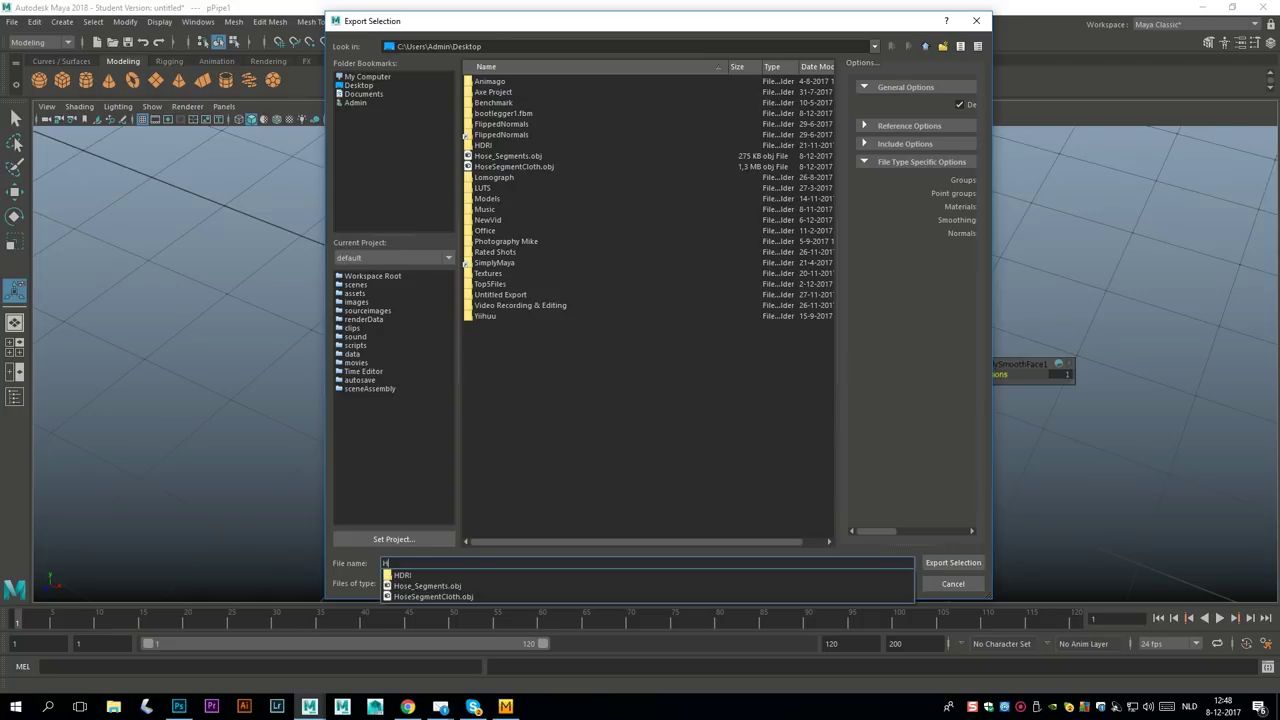
type("ose")
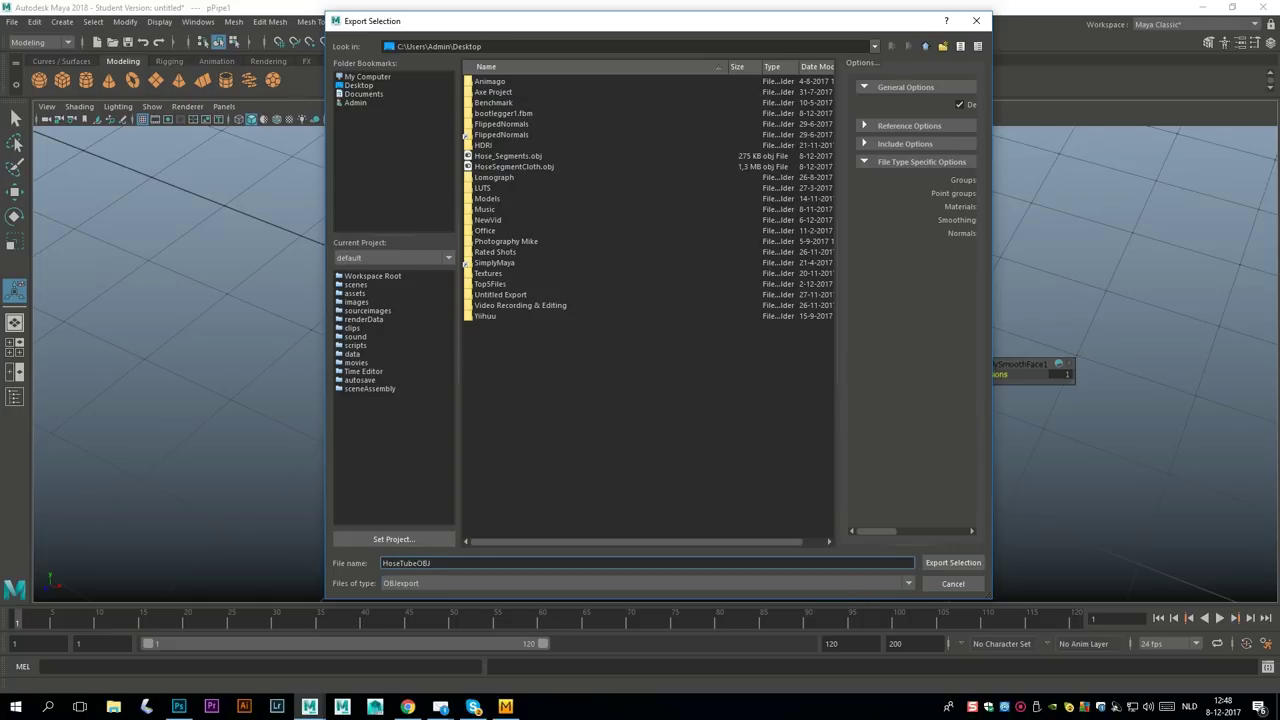
type("TubeOBJ")
key("Return")
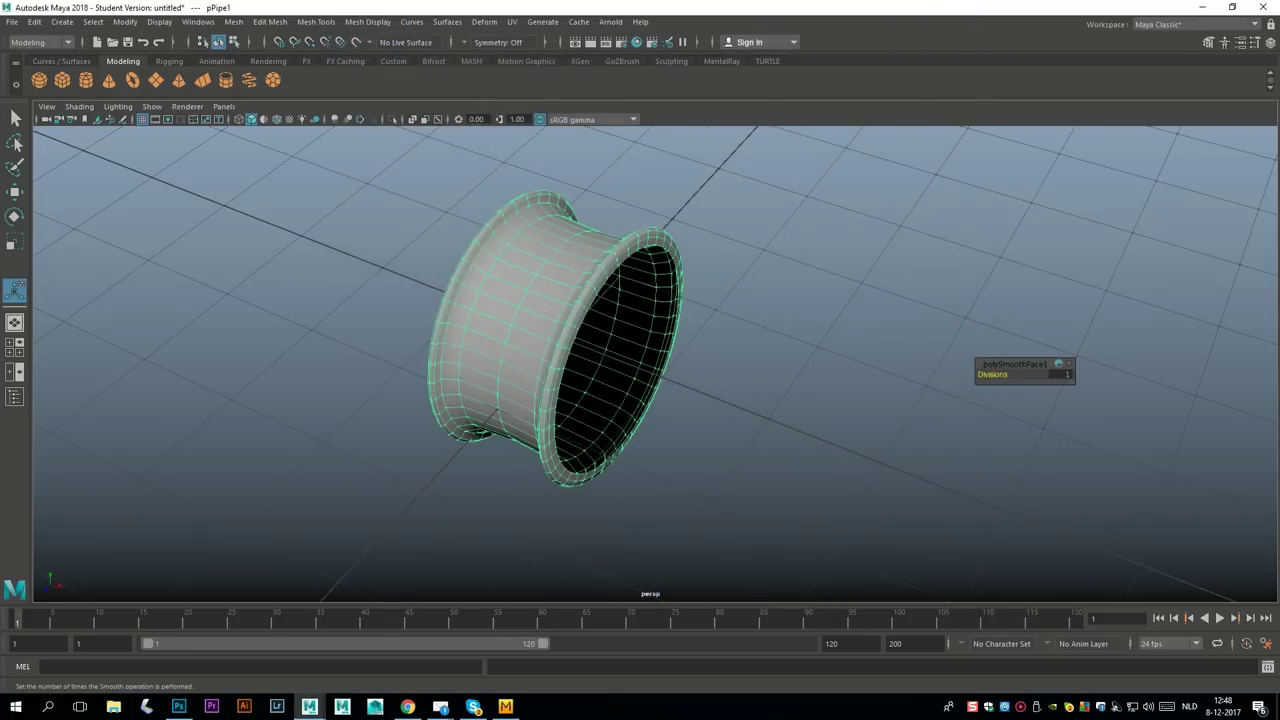
Duplicate the smoothed ring and move the copy about 2.8 units along the ring's axis.
left_click(760, 320)
left_click(520, 325)
scroll(520, 325, "down", 5)
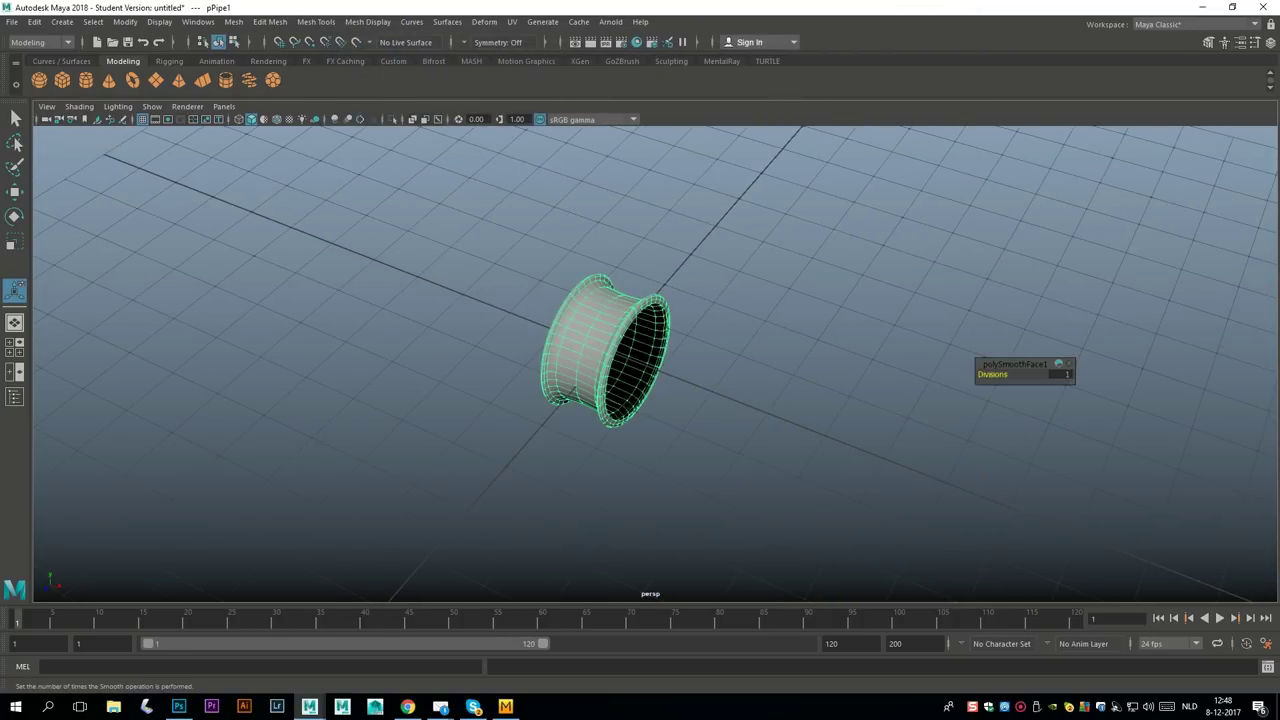
key("ctrl+d")
key("w")
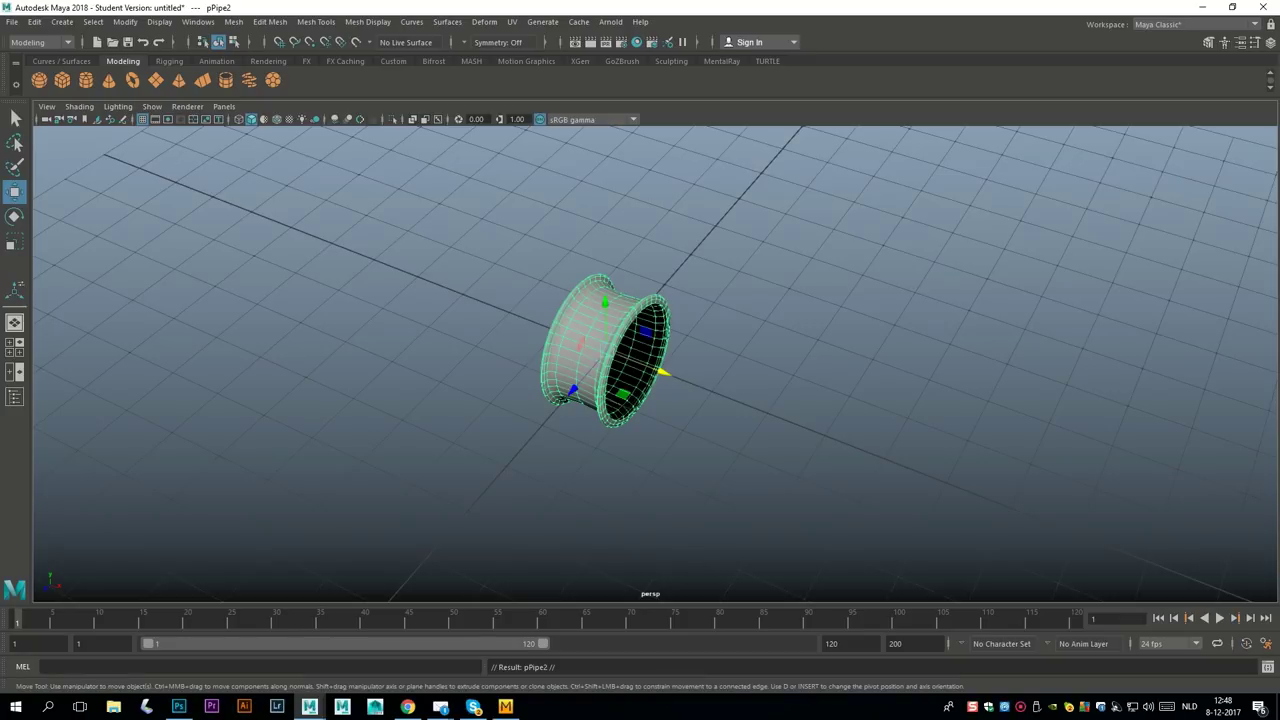
left_click_drag(662, 372, 872, 455)
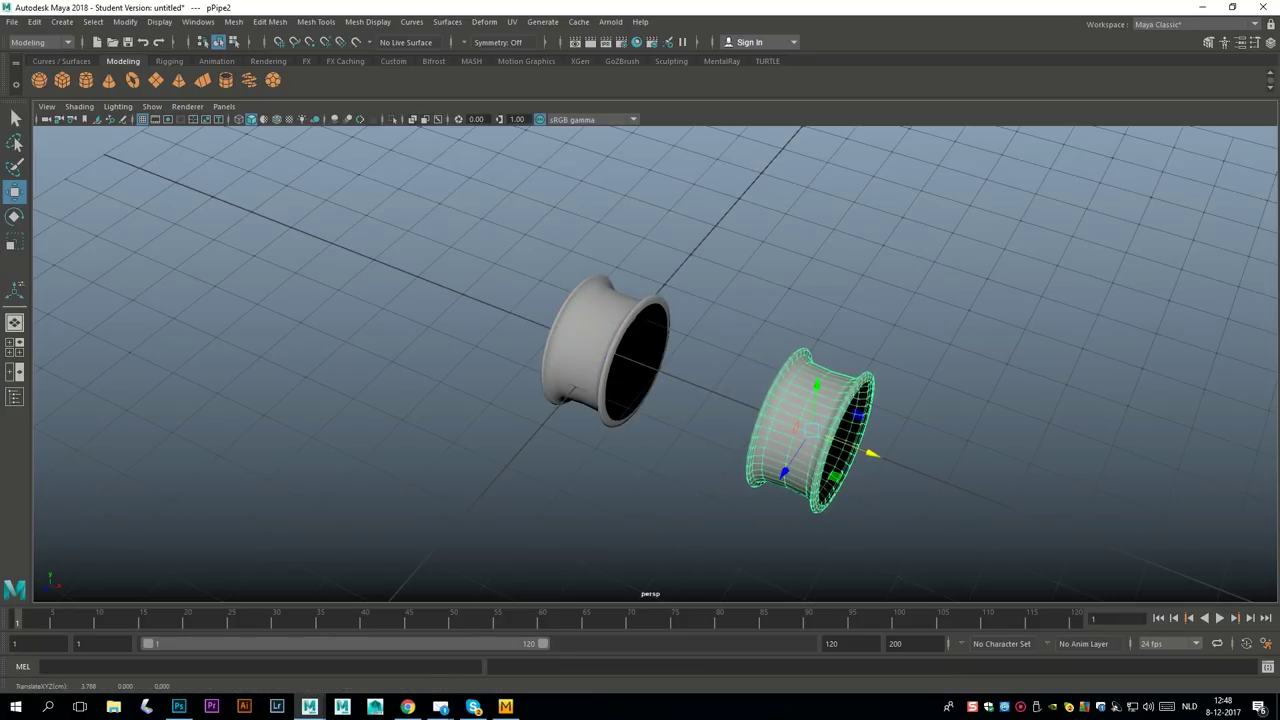
Combine the two rings into one mesh and delete its construction history.
left_click(592, 345, "shift")
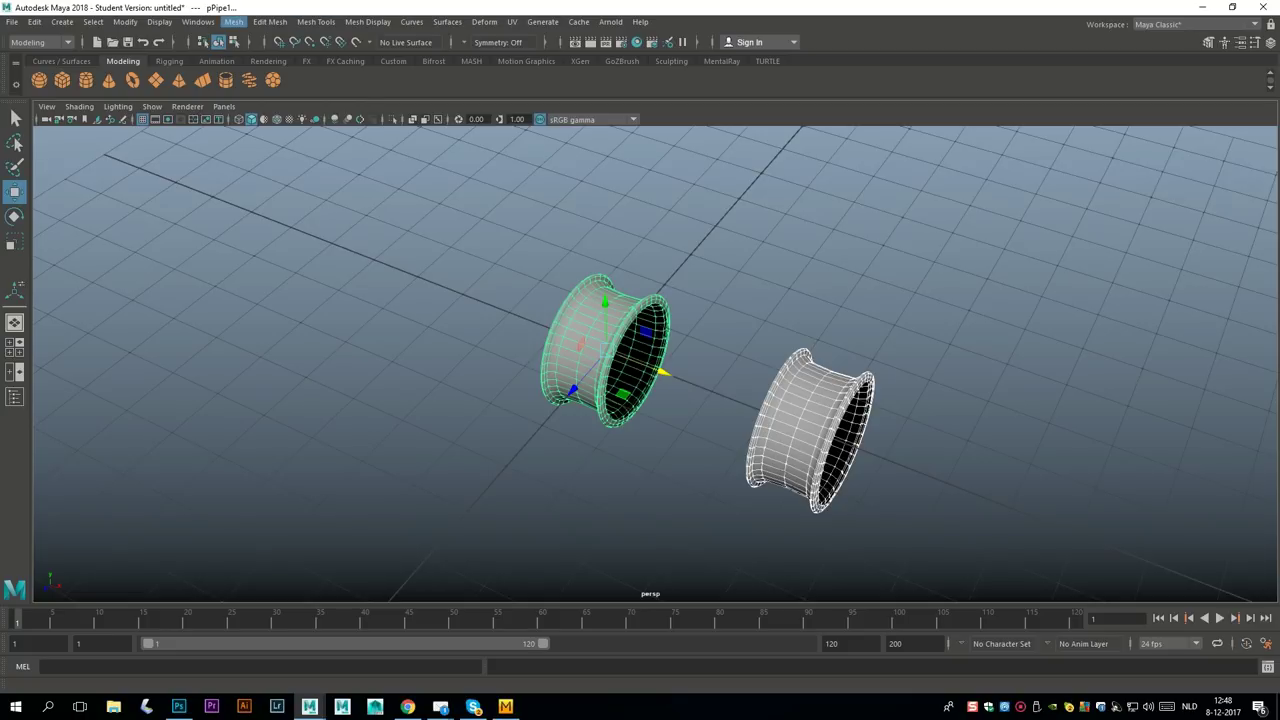
left_click(233, 21)
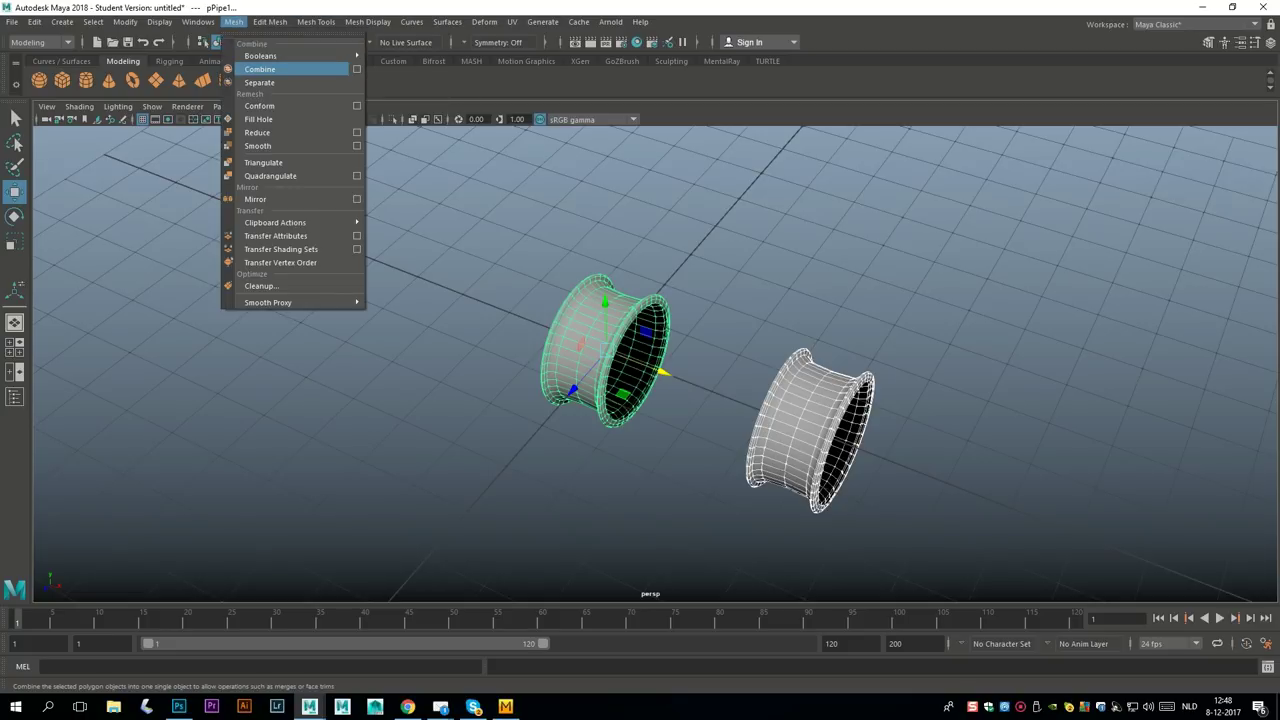
left_click(260, 69)
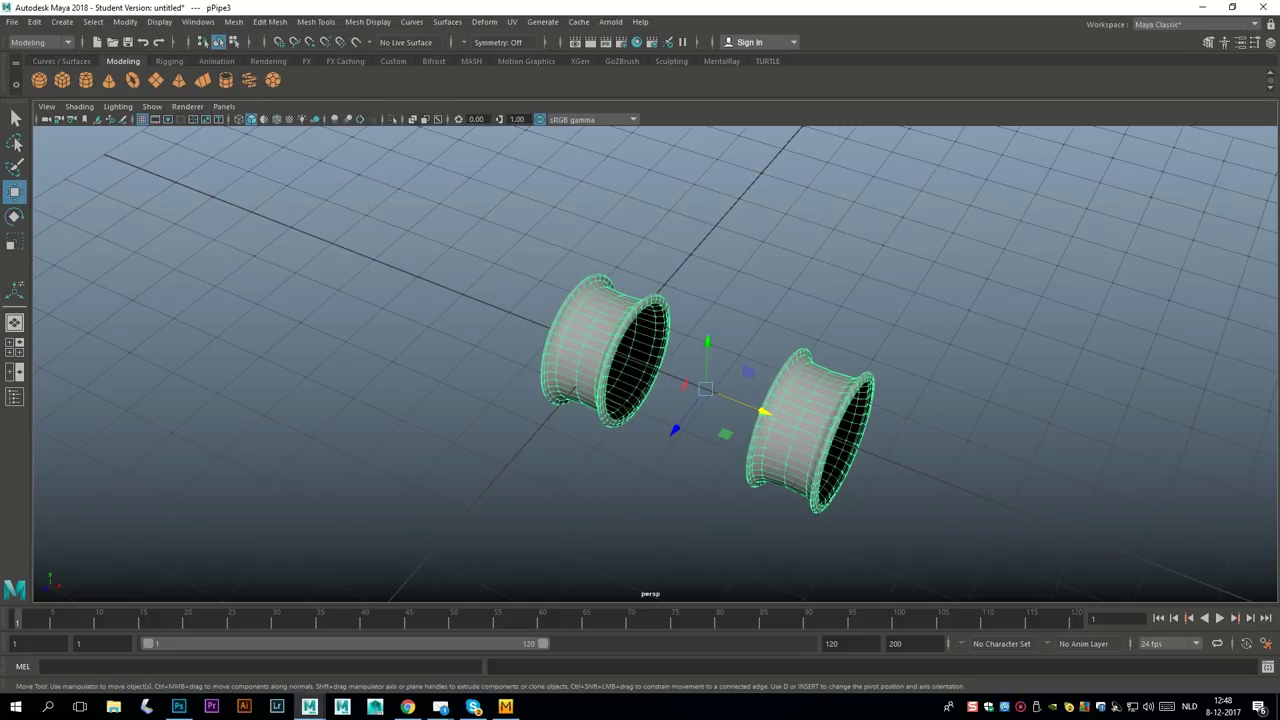
left_click(34, 21)
mouse_move(72, 179)
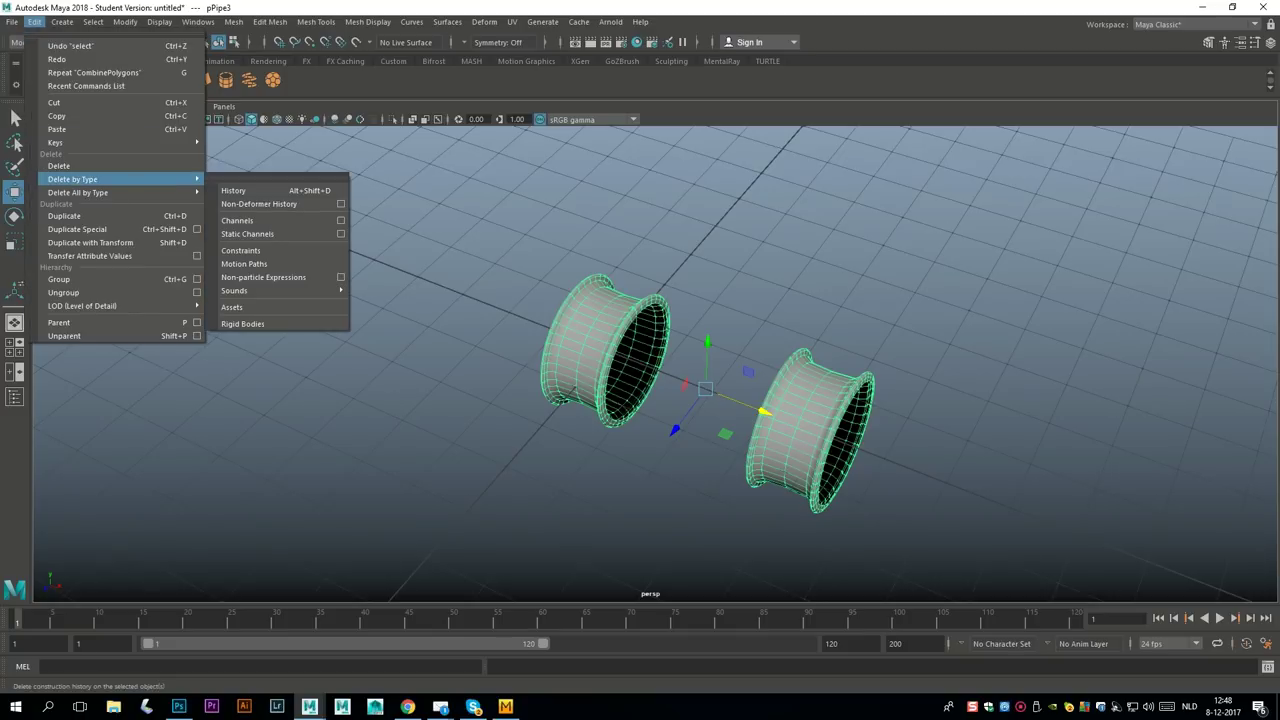
left_click(233, 190)
Freeze the transformations of the combined rings and center their pivot.
left_click(125, 21)
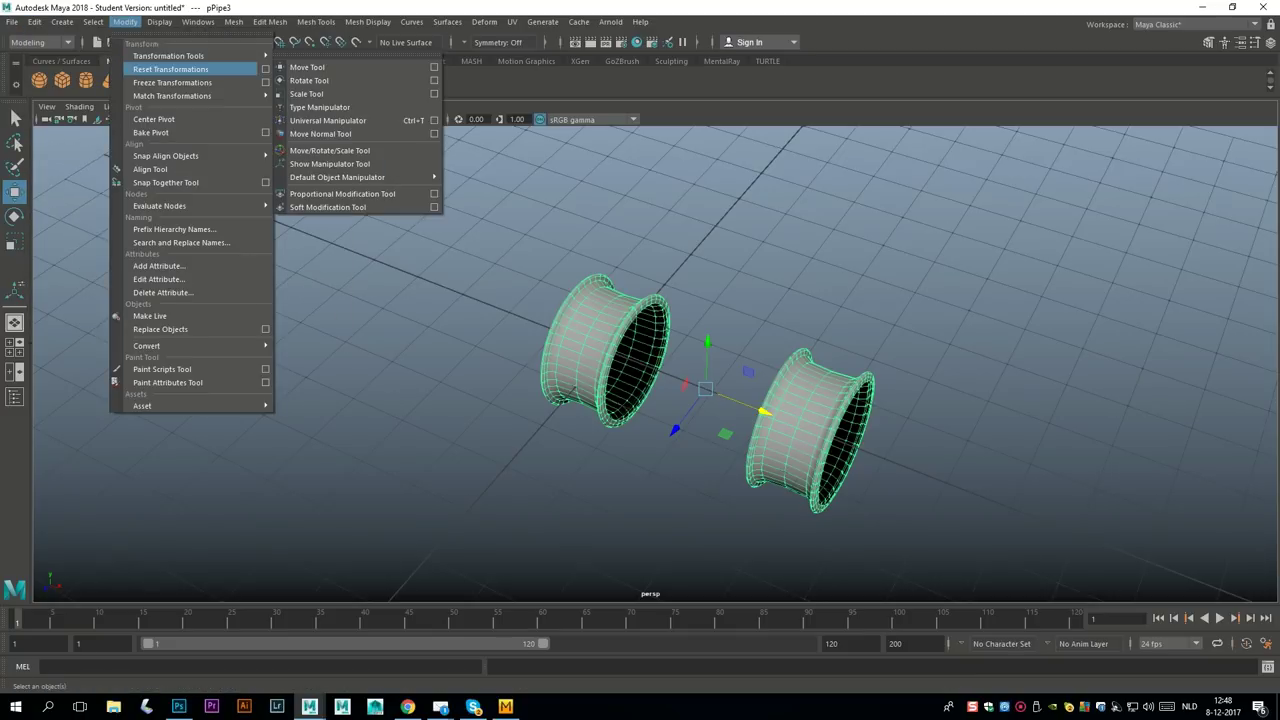
left_click(172, 82)
left_click(125, 21)
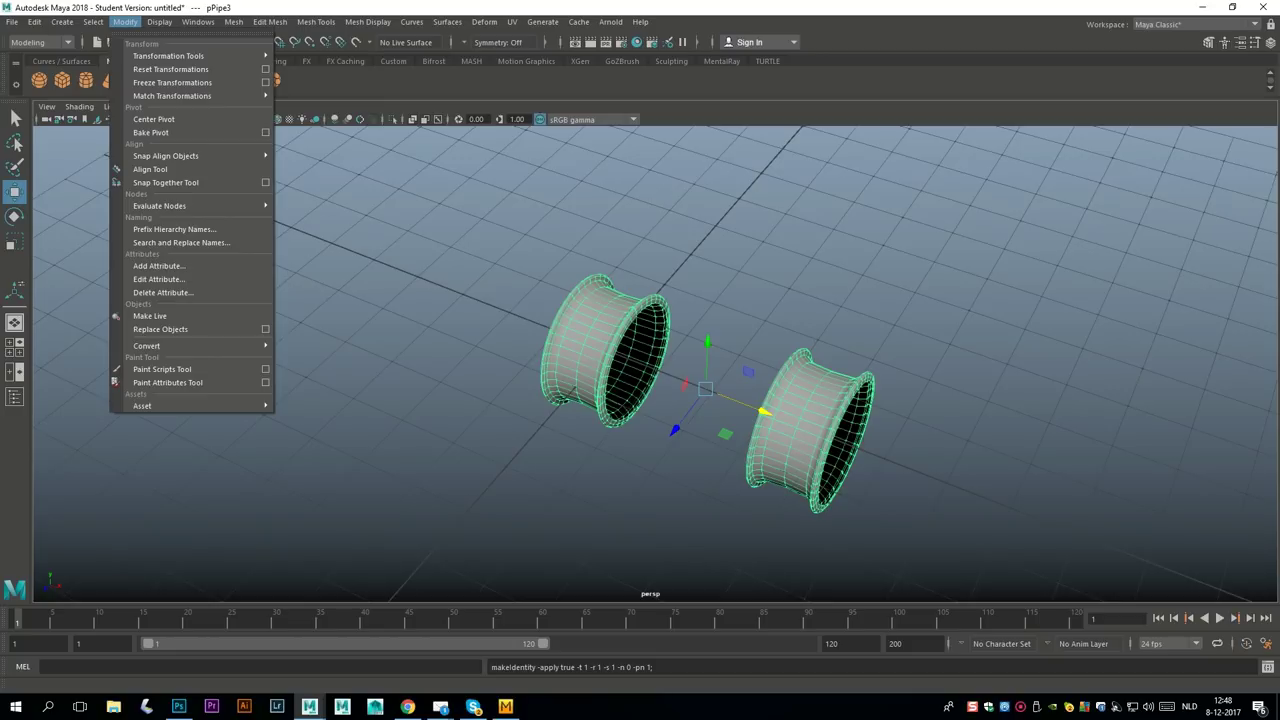
left_click(154, 119)
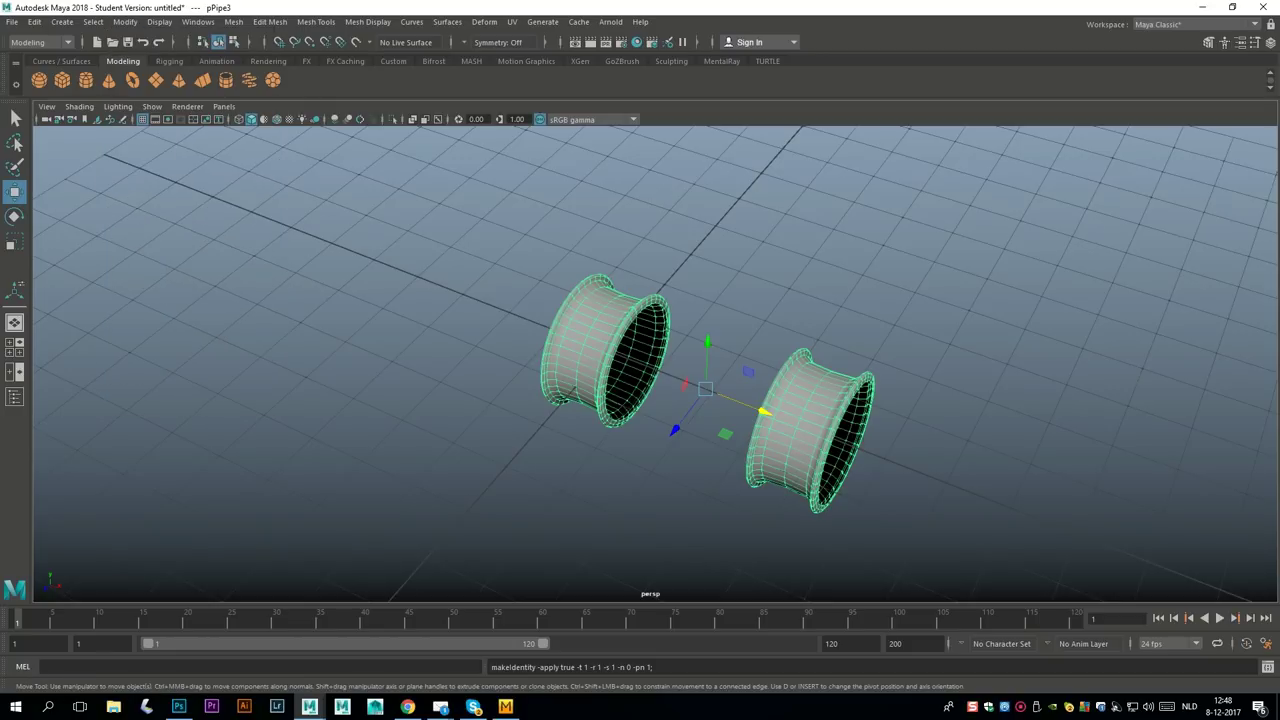
Export the combined rings to the Desktop as an OBJ file named HoseSection.
left_click(11, 21)
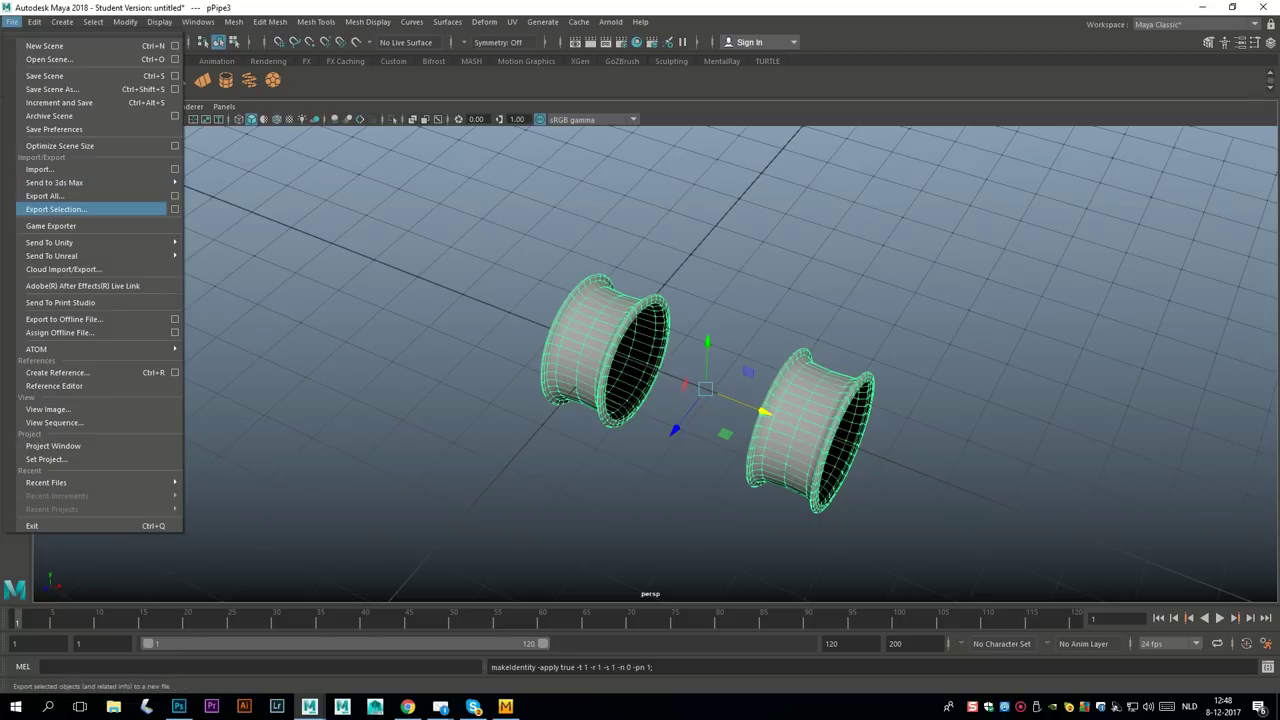
left_click(175, 209)
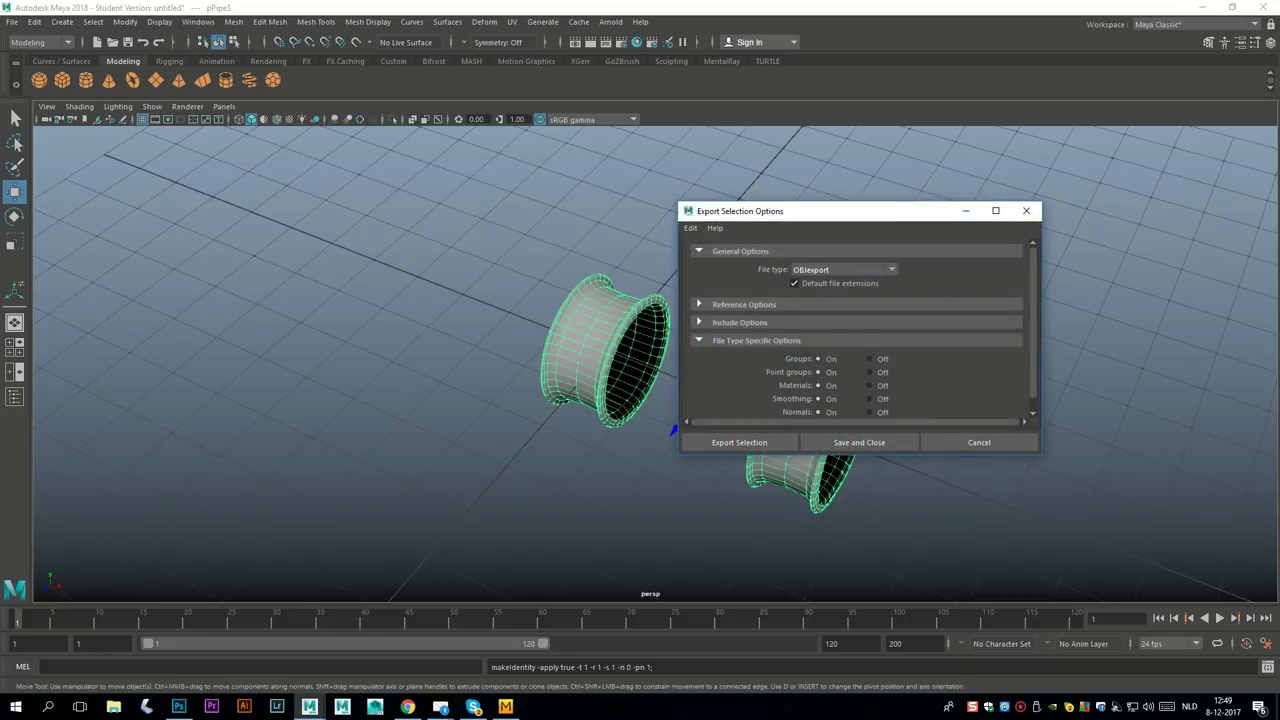
left_click(739, 442)
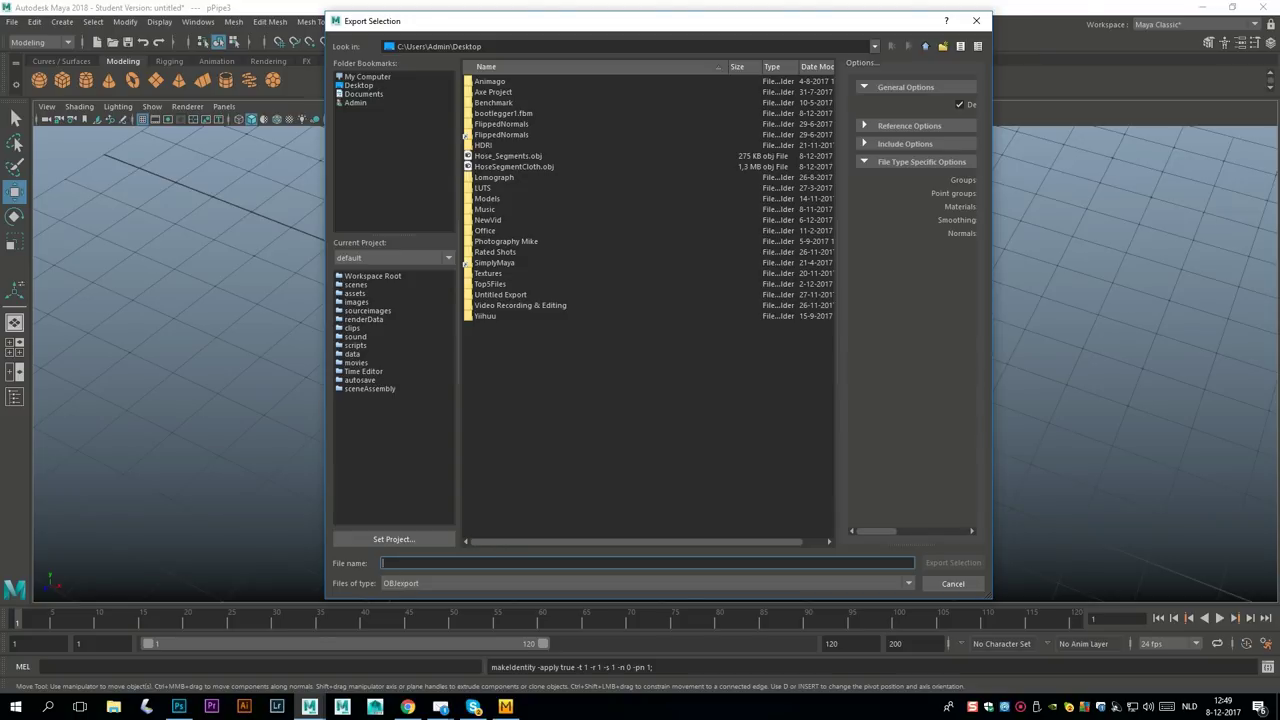
type("Ho")
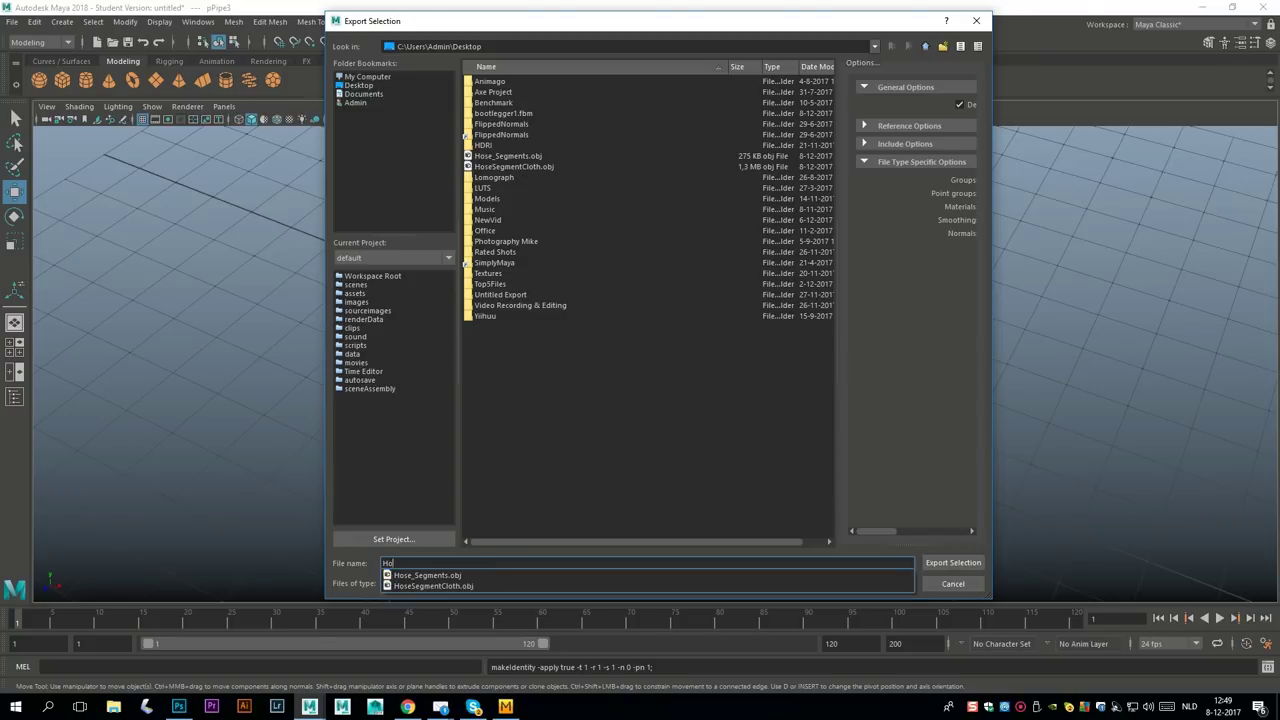
type("seSe")
type("g")
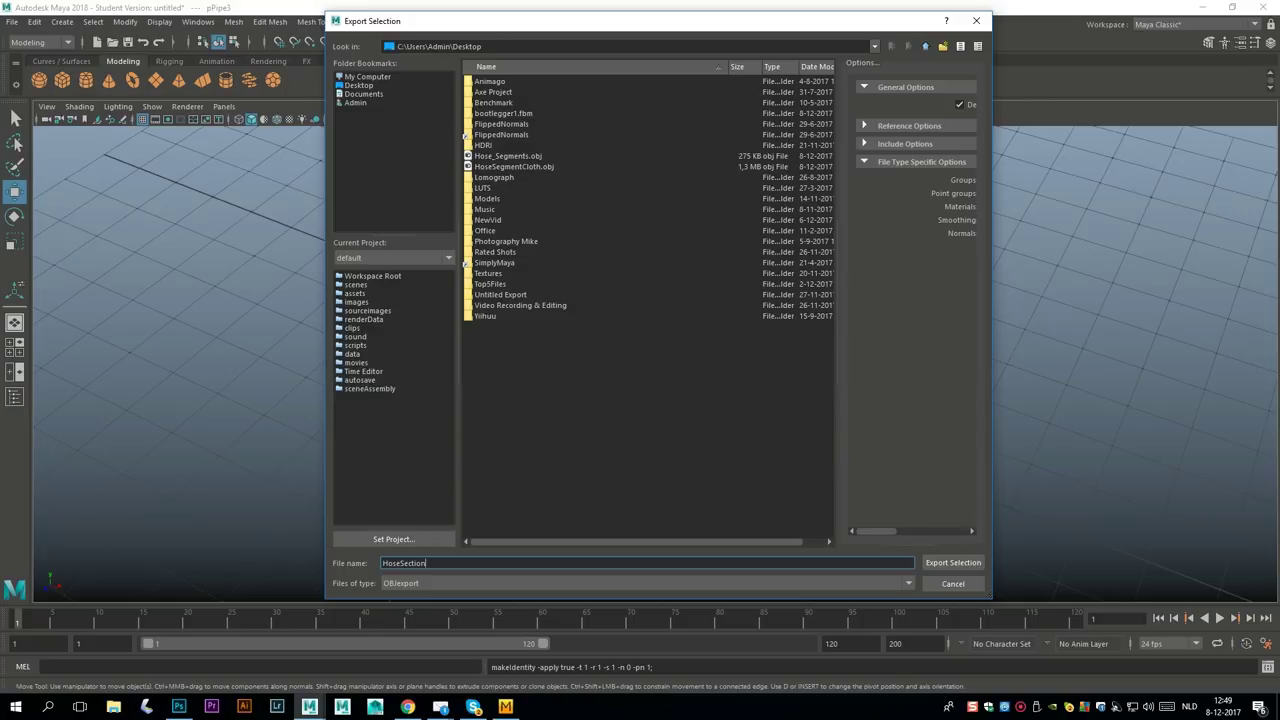
key("Return")
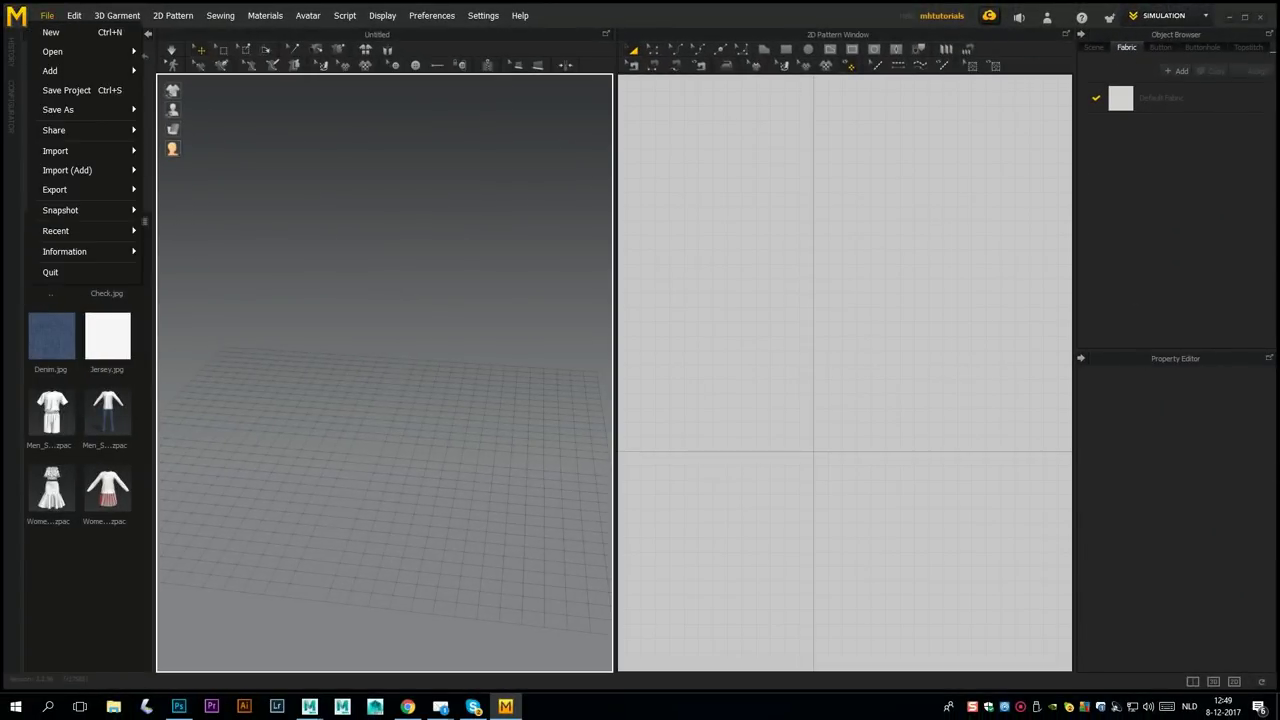
Import the HoseSection OBJ from the Desktop as an avatar with Auto Scale enabled.
mouse_move(60, 150)
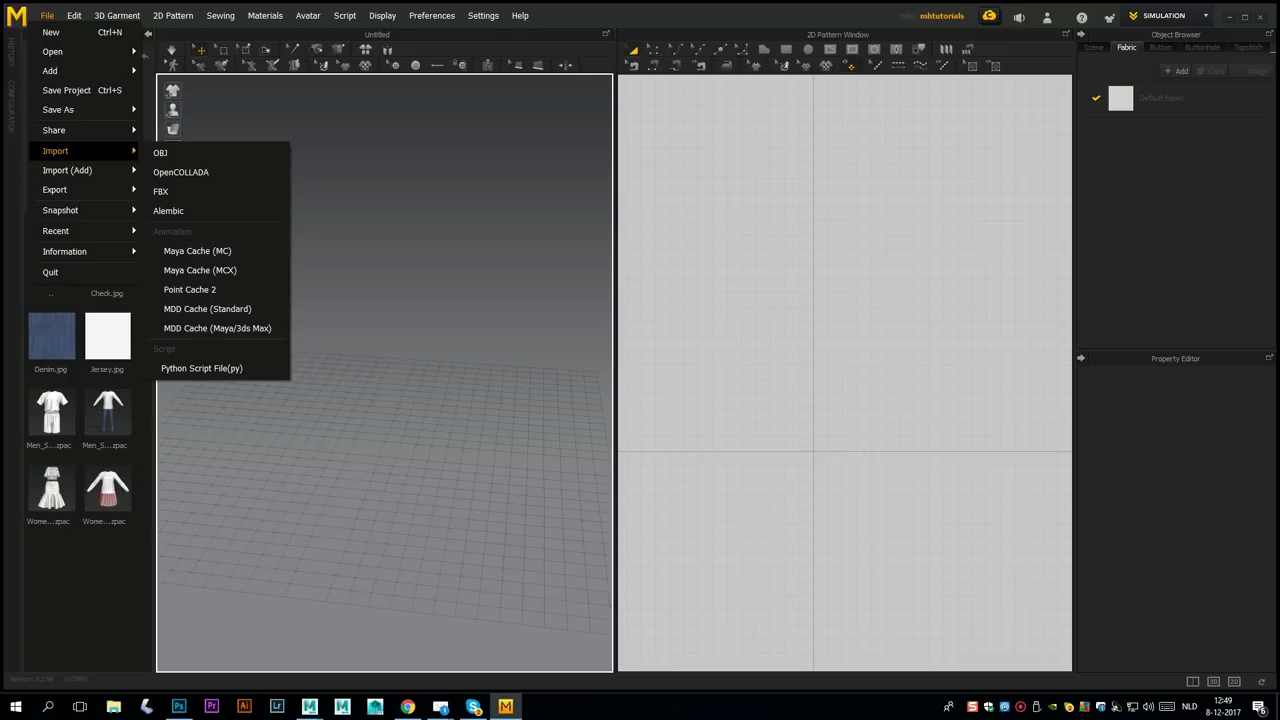
left_click(160, 152)
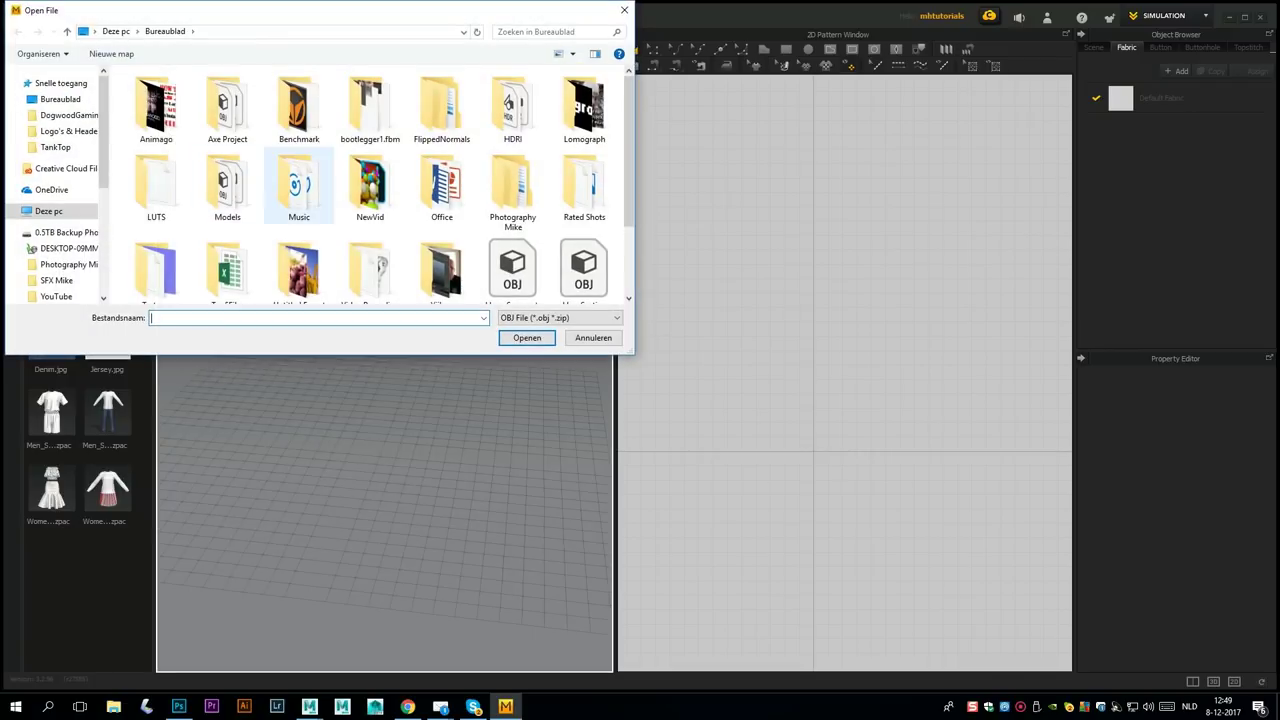
scroll(380, 182, "down", 1)
left_click(584, 165)
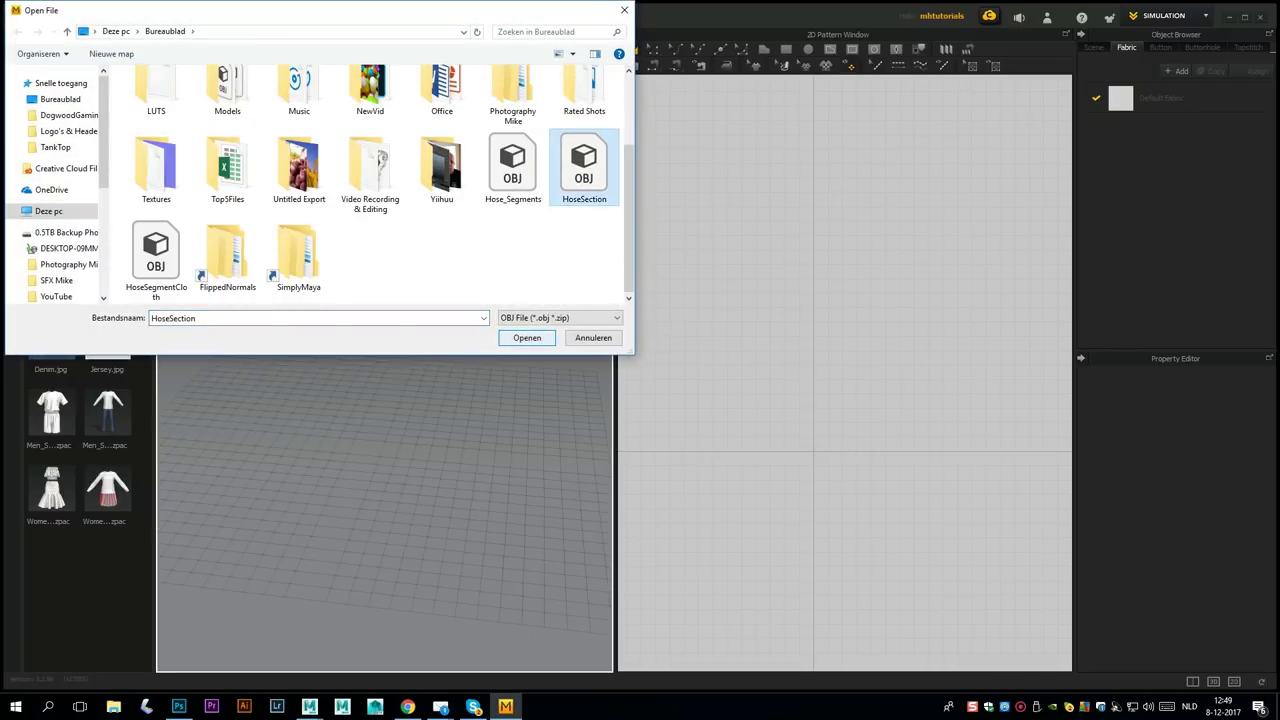
left_click(527, 337)
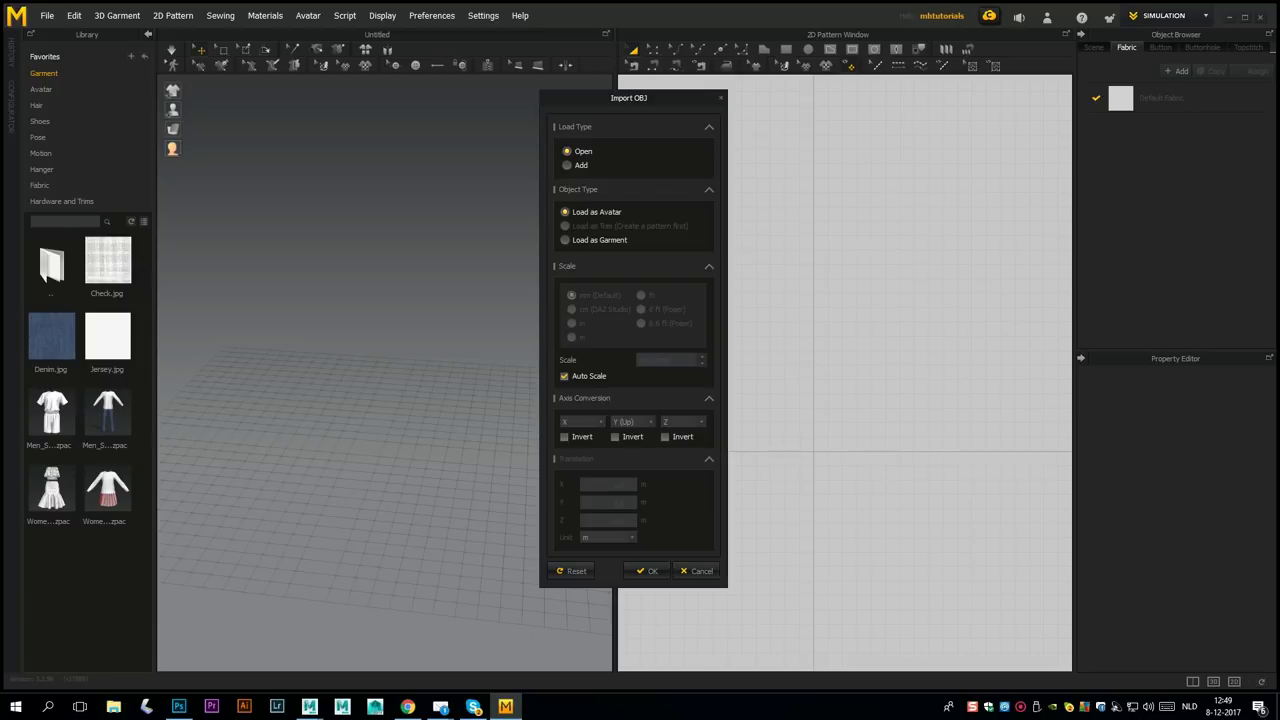
left_click(565, 376)
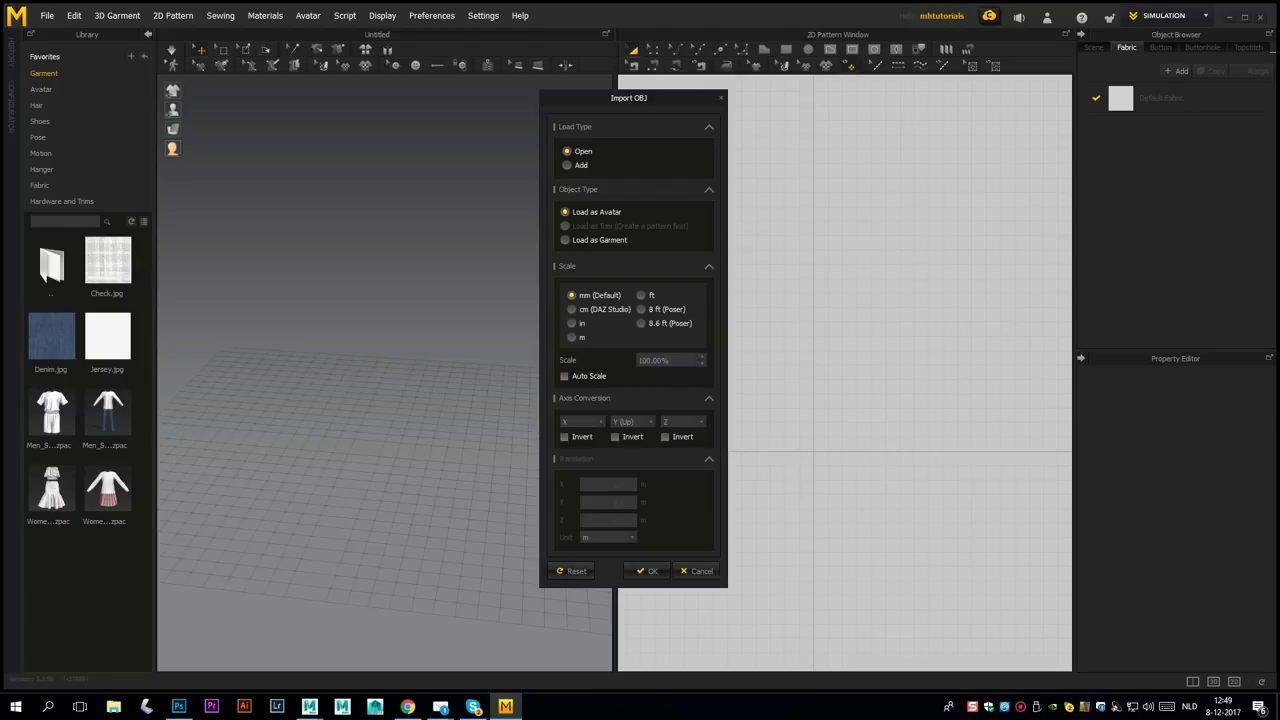
left_click(565, 376)
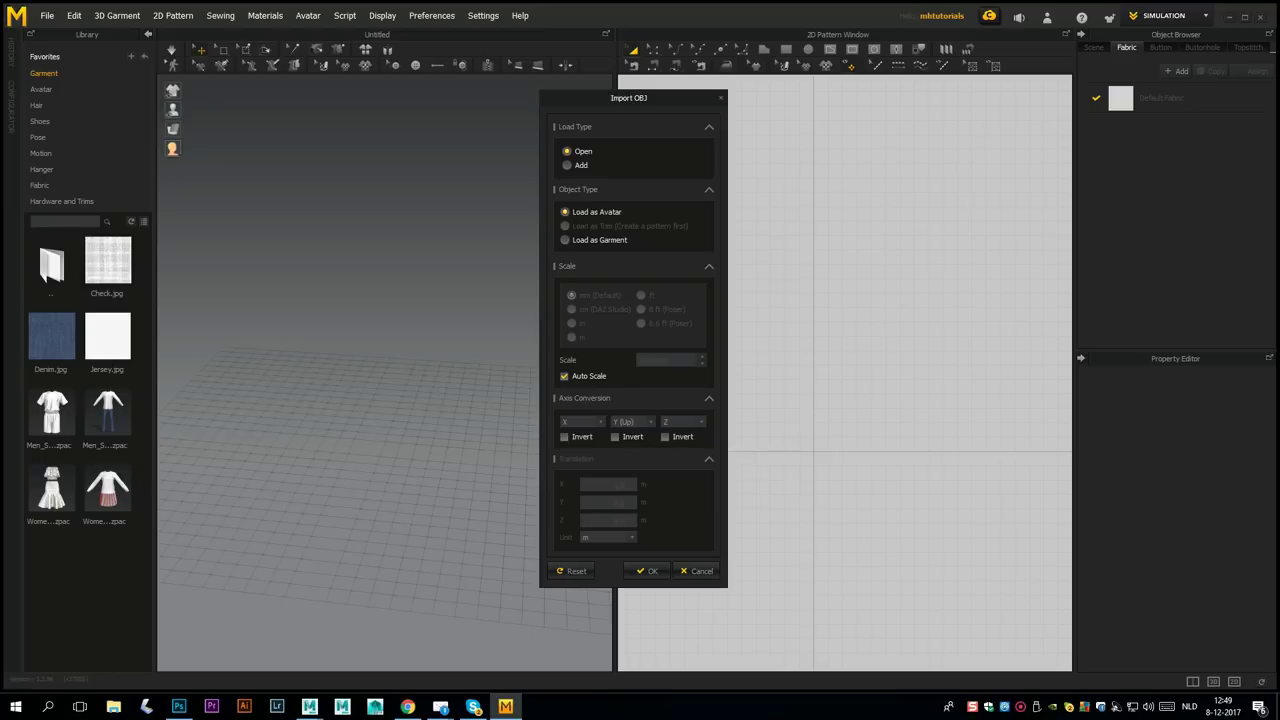
left_click(648, 571)
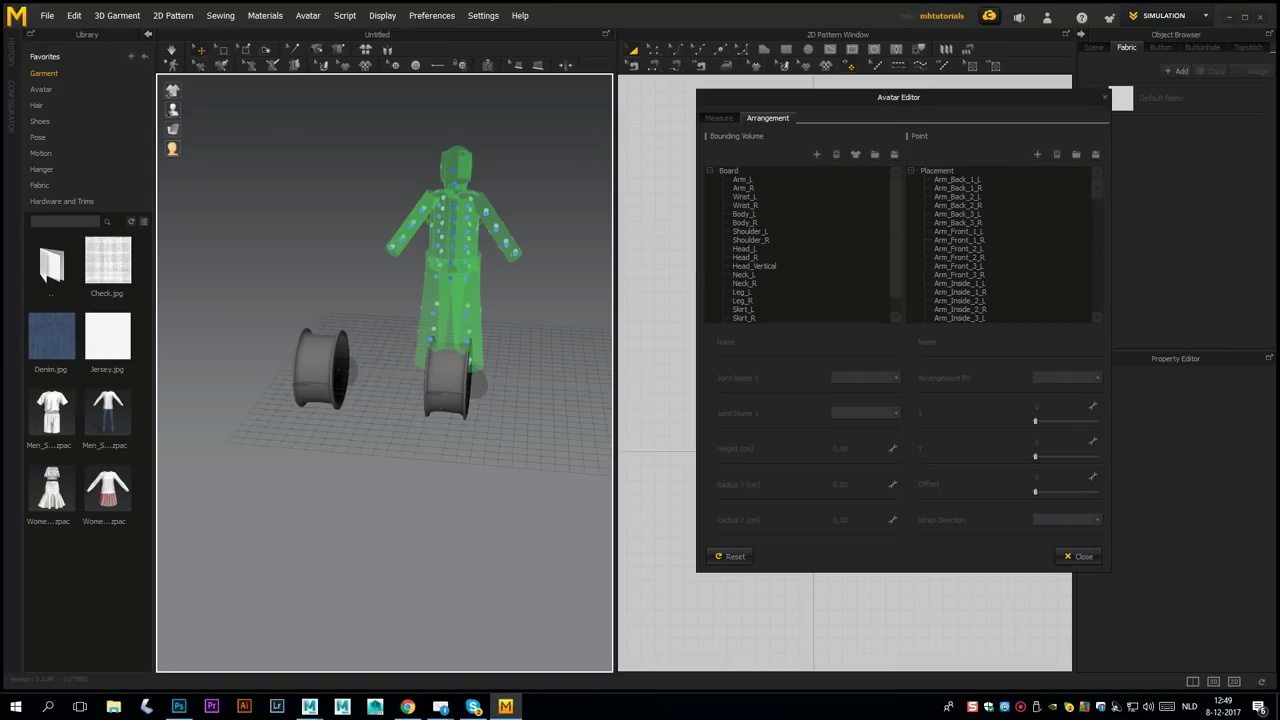
Hide the avatar's arrangement points and bounding volumes around the imported rings, and close the Avatar Editor.
mouse_move(173, 109)
left_click(231, 109)
left_click(211, 109)
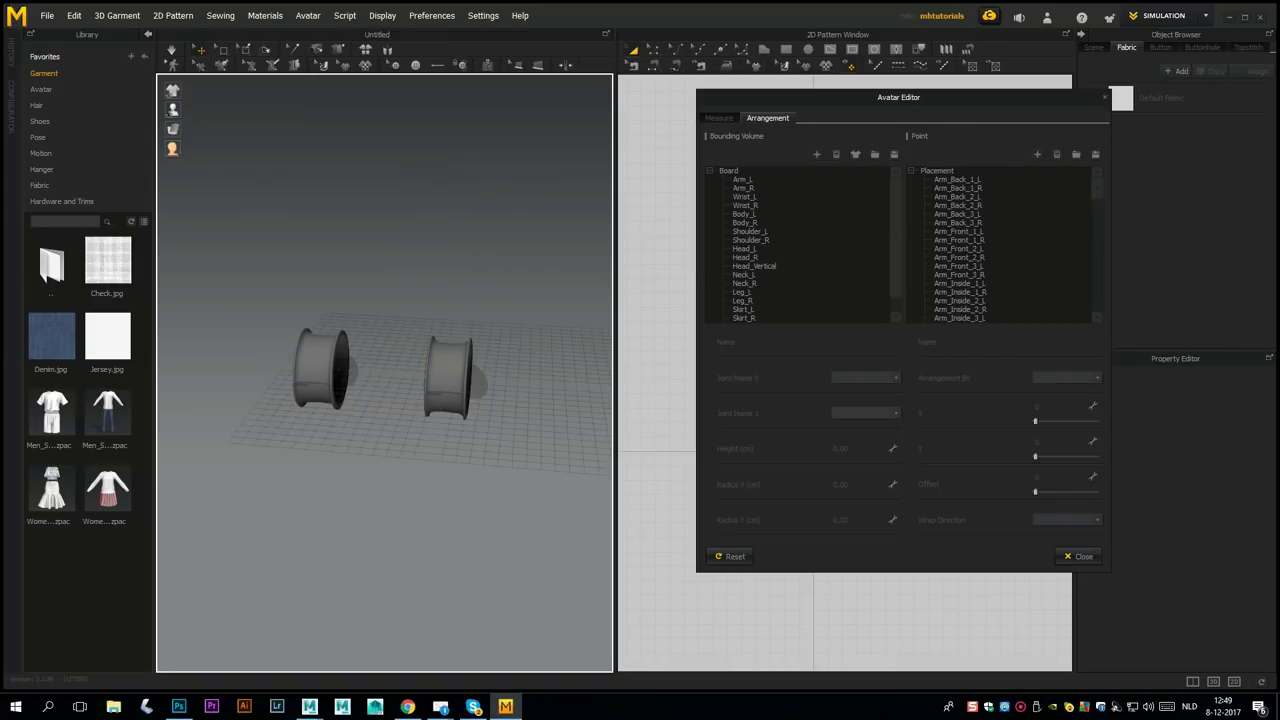
scroll(385, 372, "down", 2)
scroll(385, 372, "up", 5)
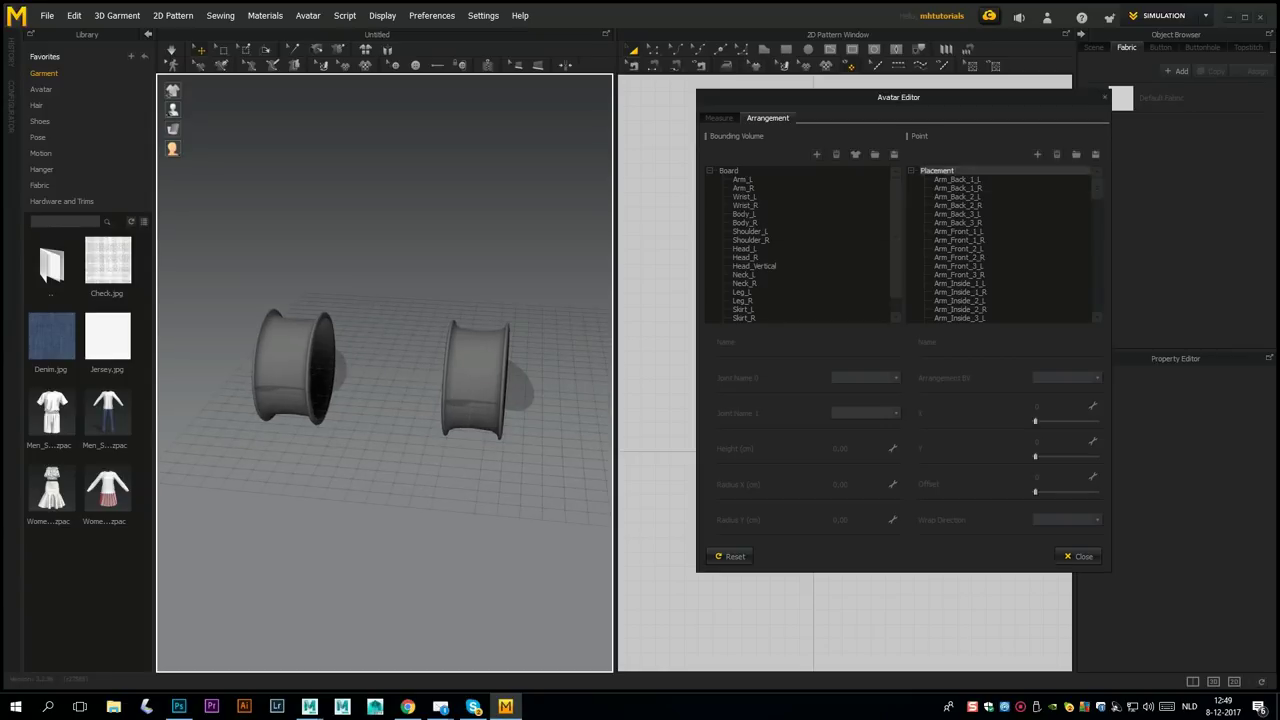
left_click(1104, 97)
scroll(385, 372, "down", 4)
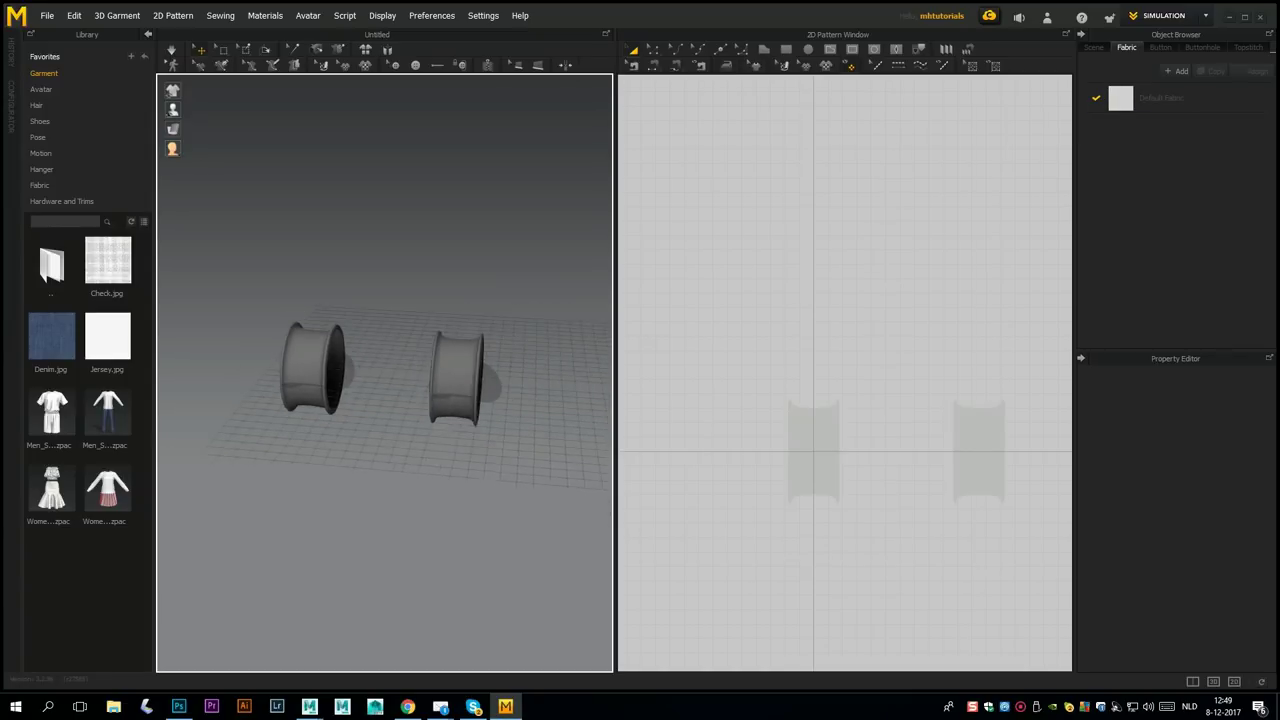
Raise the pair of rings clear of the ground grid and shift them along their shared axis.
right_click_drag(385, 372, 345, 370)
left_click(449, 371)
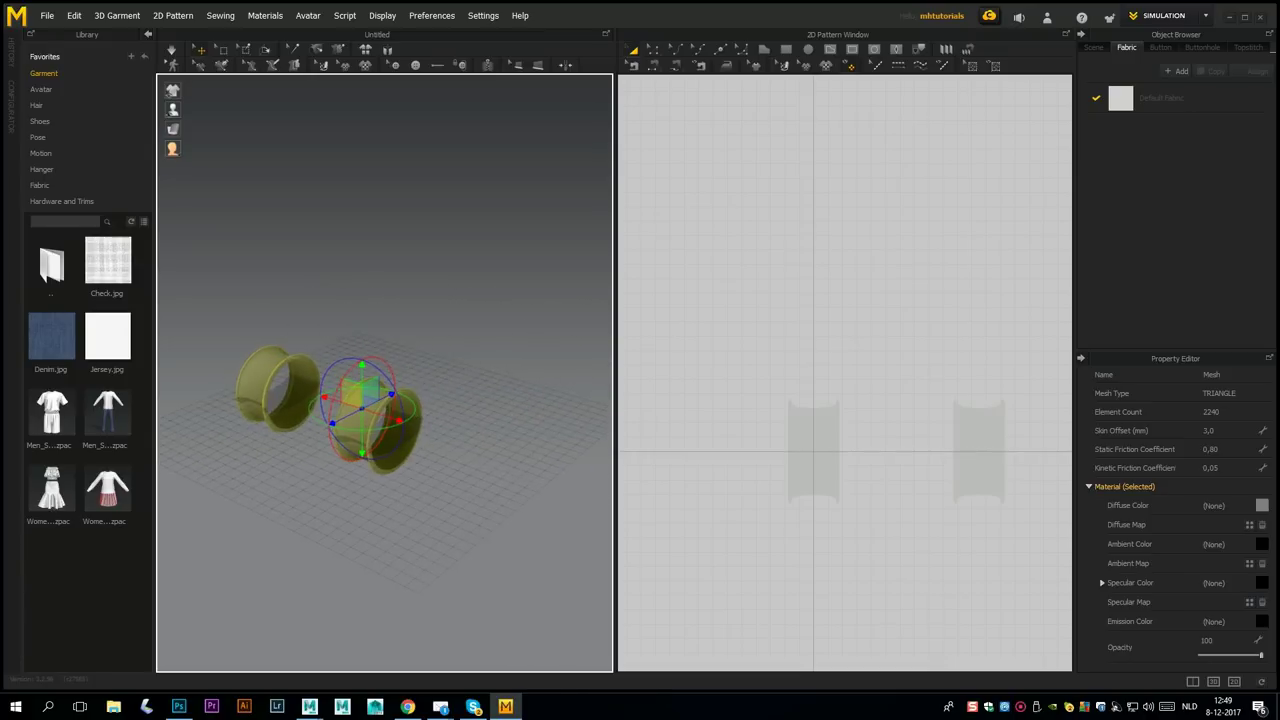
left_click_drag(362, 367, 362, 313)
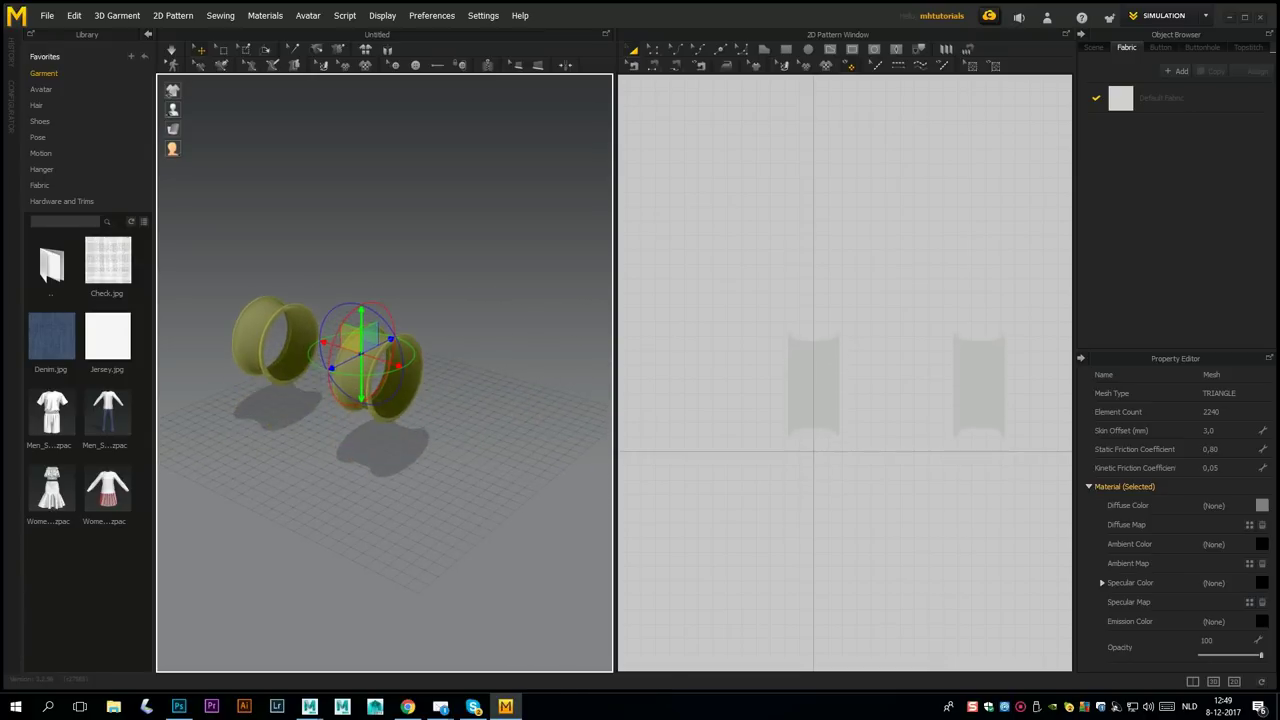
left_click_drag(400, 366, 443, 380)
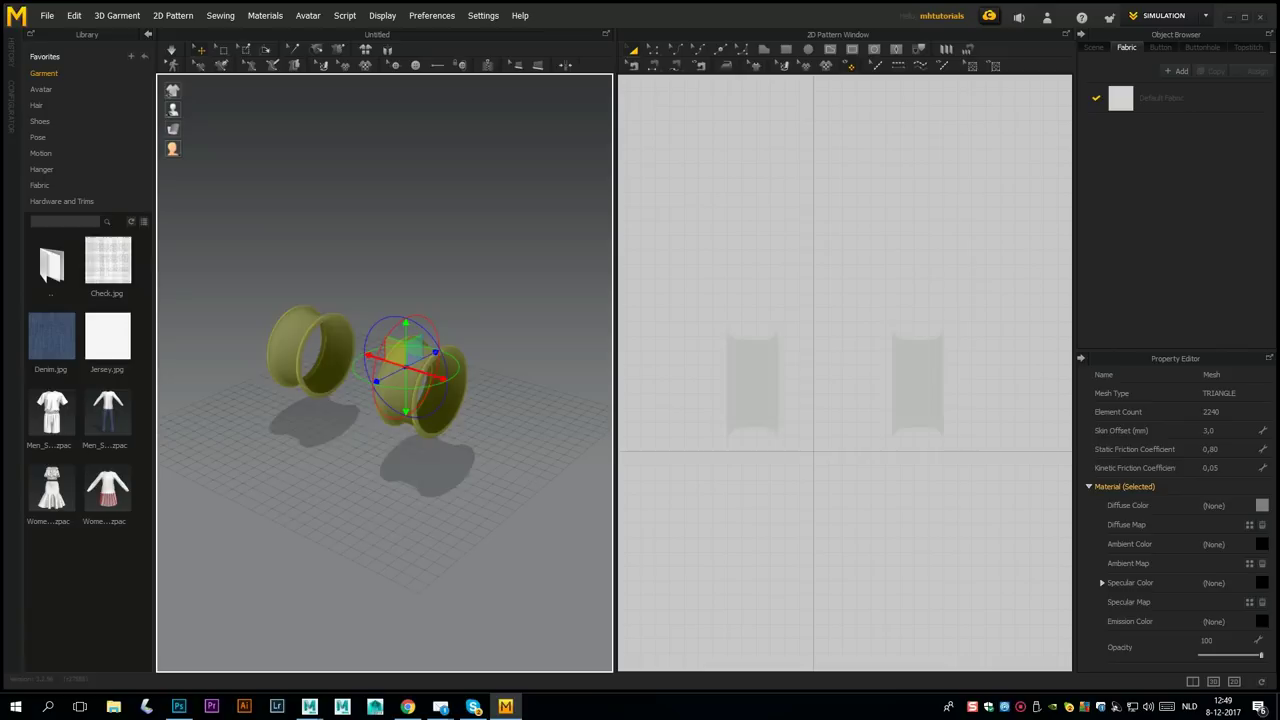
right_click_drag(443, 380, 520, 358)
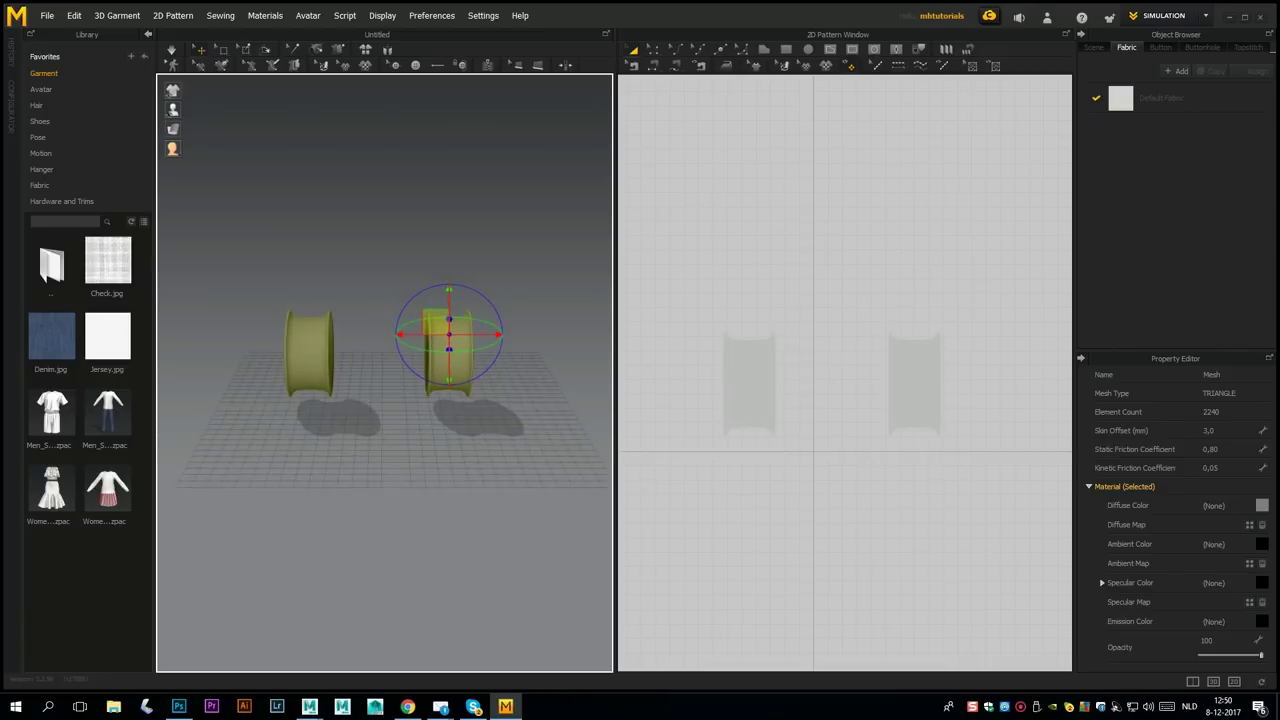
left_click_drag(498, 334, 512, 334)
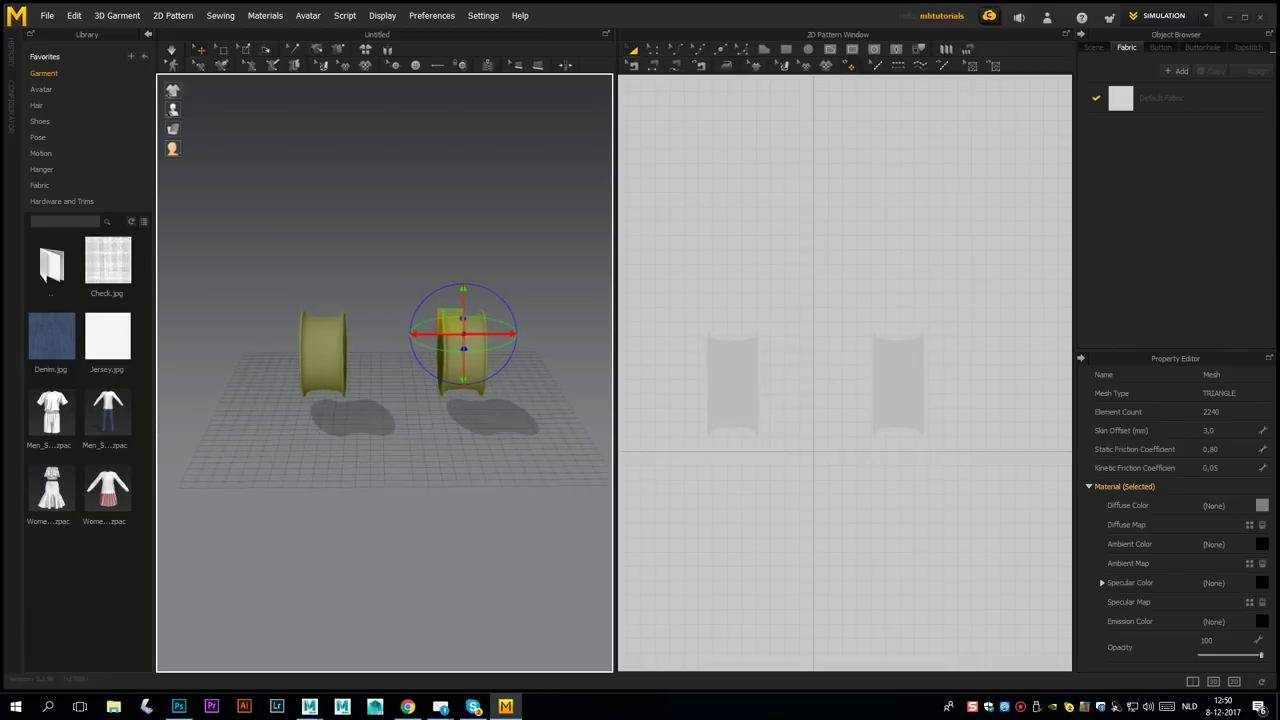
Draw a rectangular pattern about 116 cm wide in the 2D window, spanning from one ring silhouette to the other.
right_click_drag(512, 334, 488, 386)
middle_click_drag(488, 386, 445, 394)
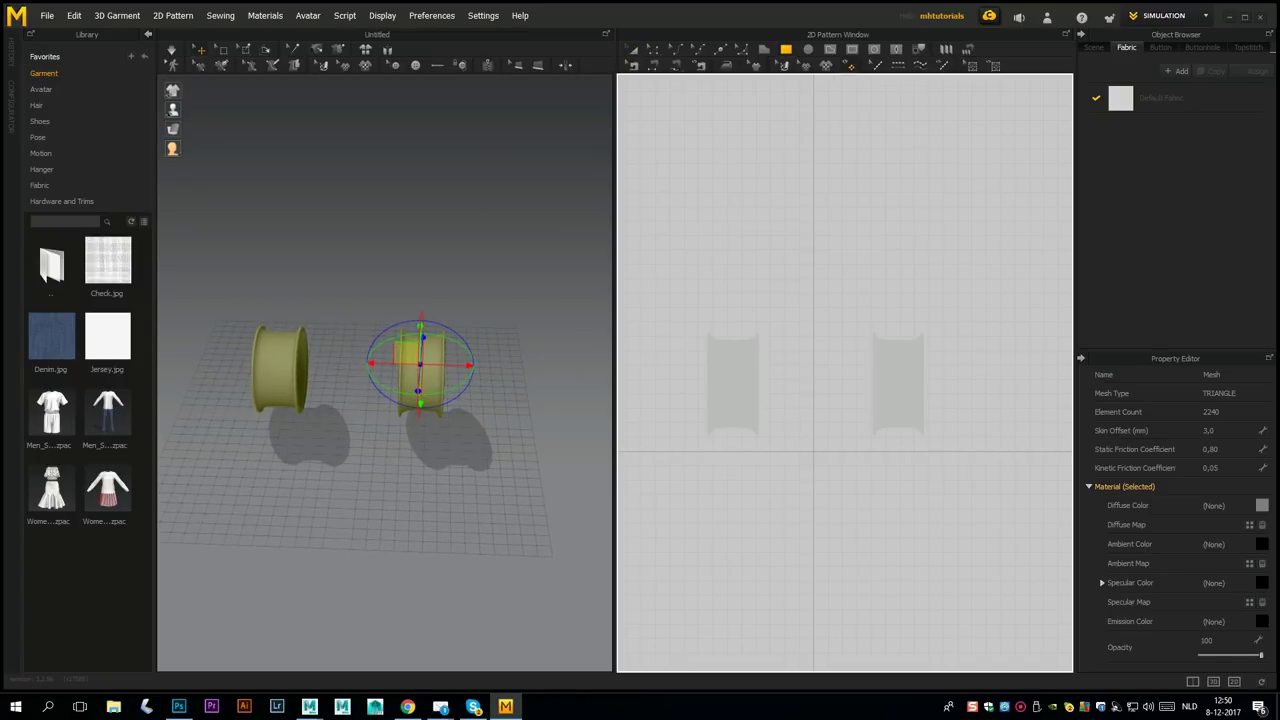
scroll(751, 360, "up", 5)
scroll(753, 360, "down", 5)
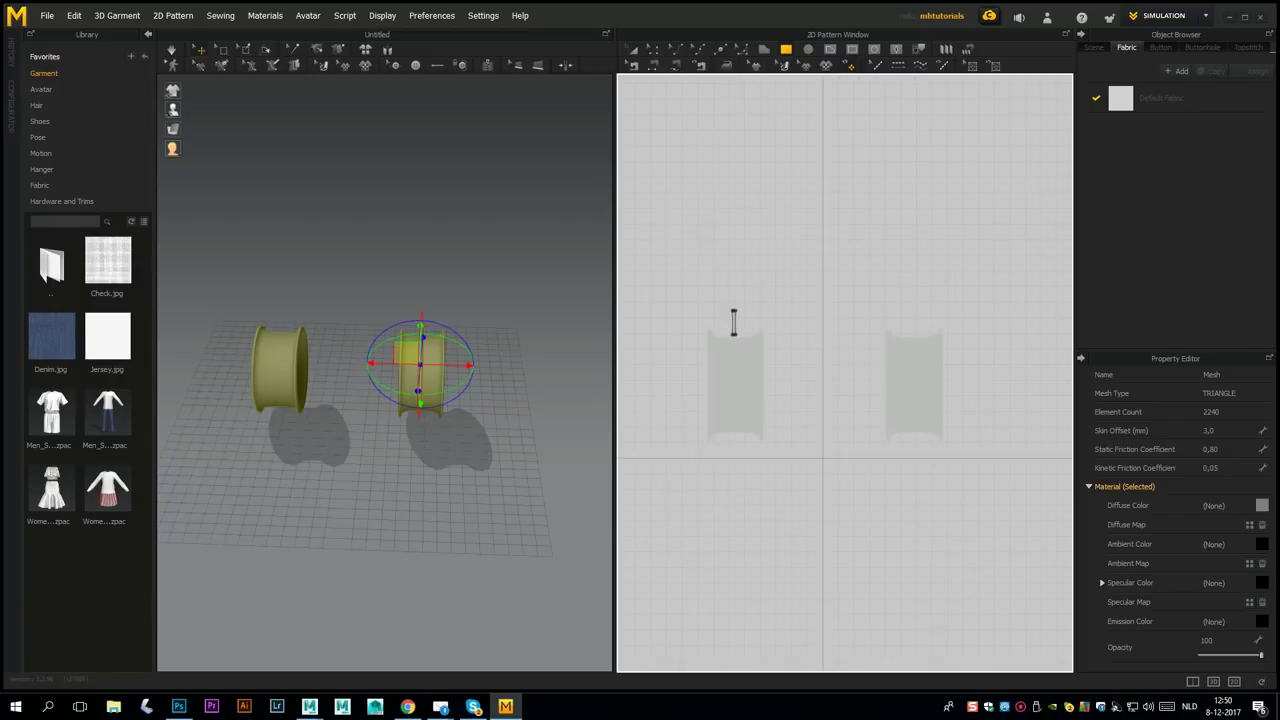
left_click_drag(735, 335, 914, 467)
Move the rectangular pattern up above the rings in 3D and rotate it to lie horizontally.
right_click_drag(480, 440, 407, 458)
left_click(357, 343)
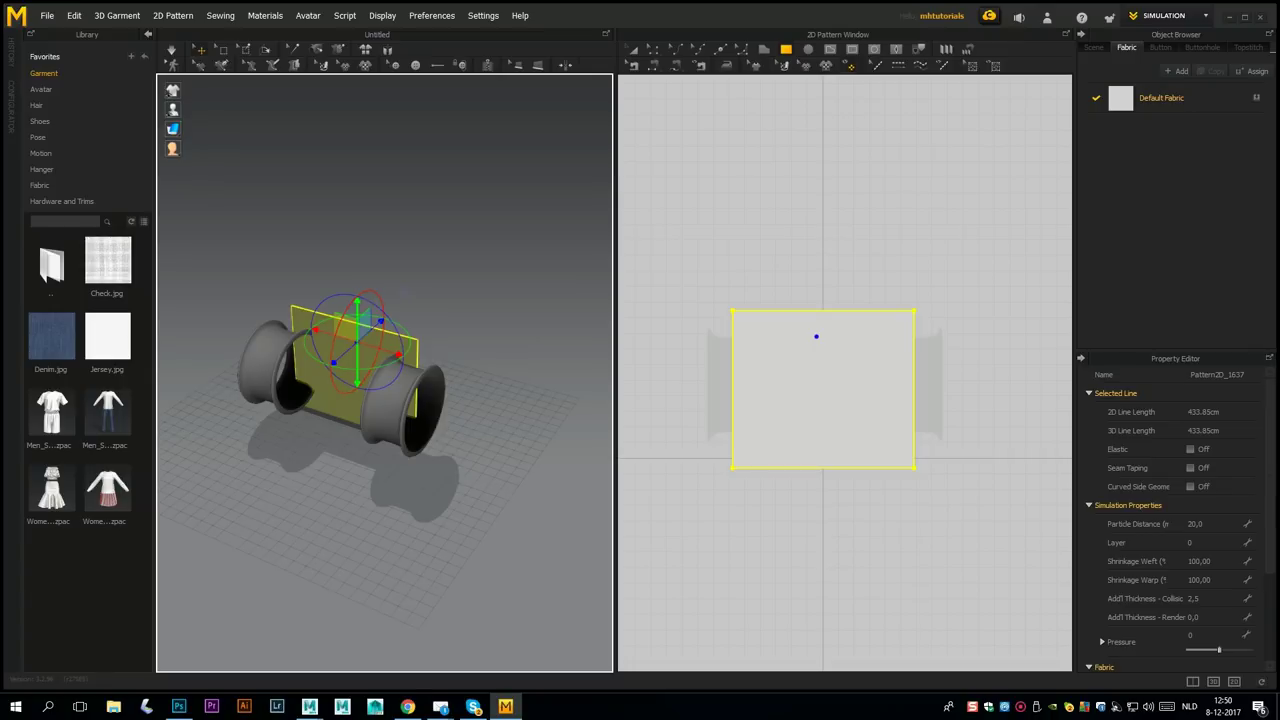
left_click_drag(357, 302, 355, 165)
right_click_drag(410, 230, 315, 250)
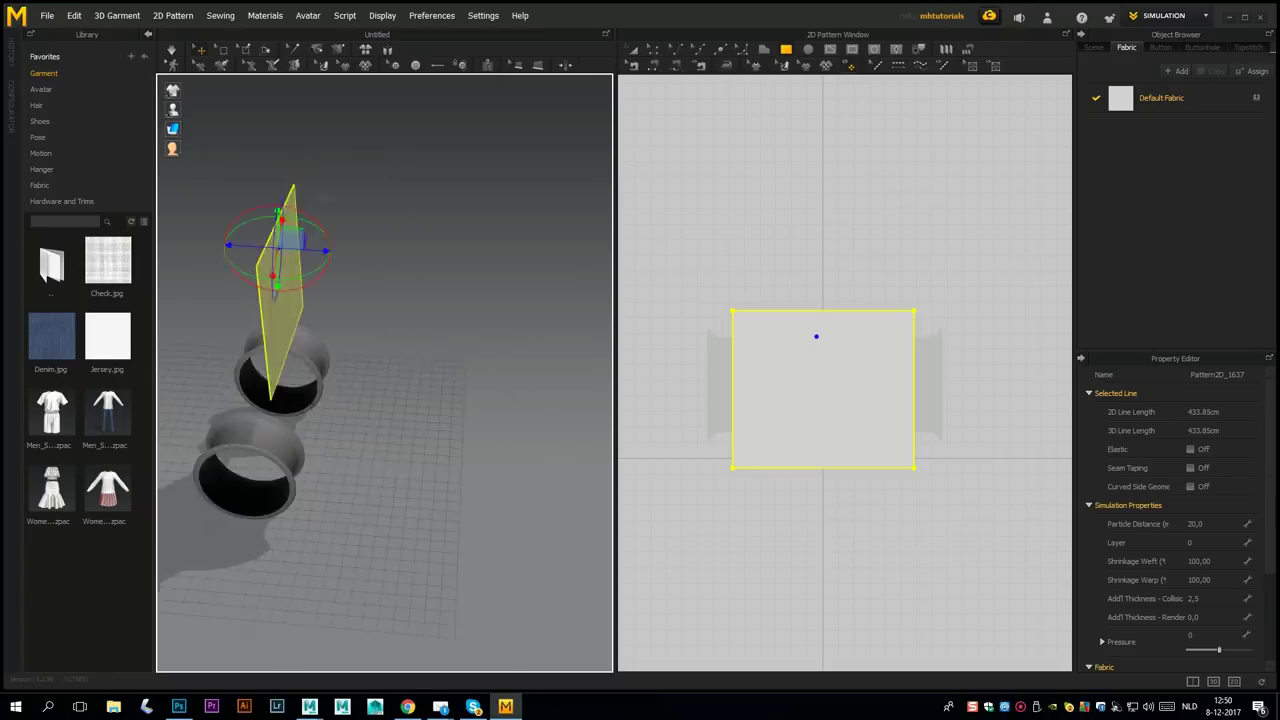
right_click_drag(325, 197, 400, 159)
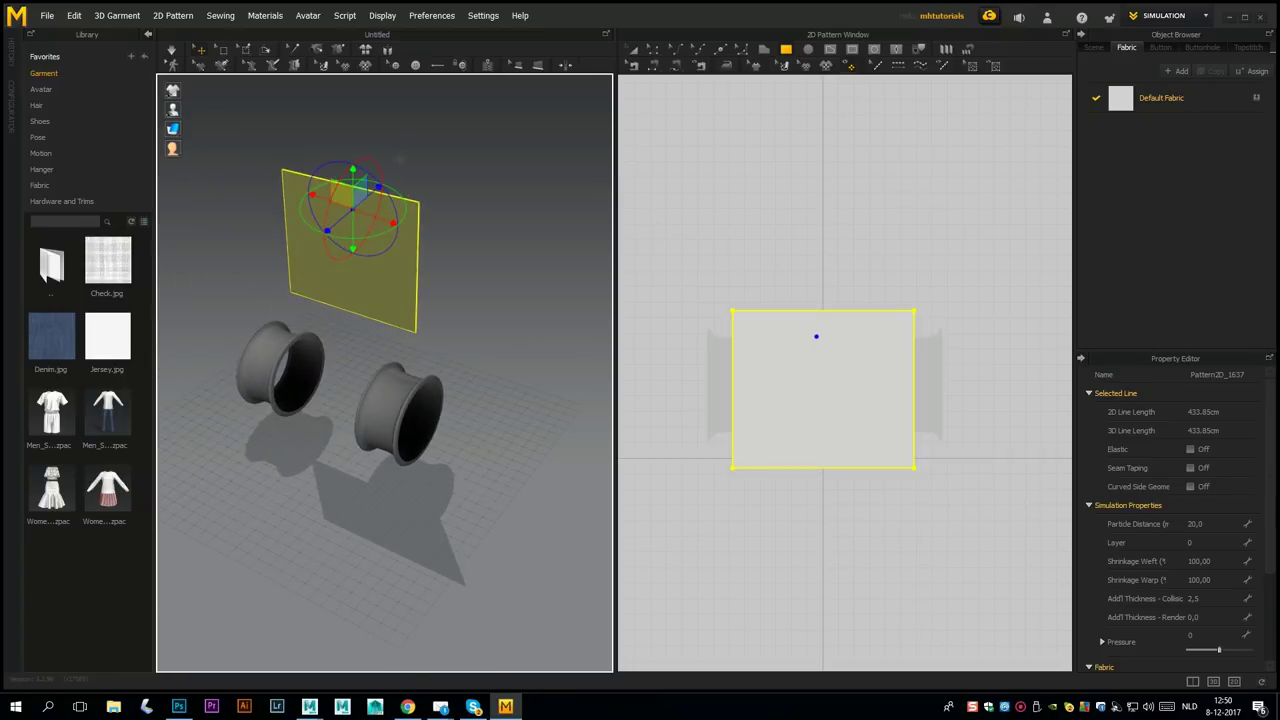
left_click_drag(381, 178, 348, 176)
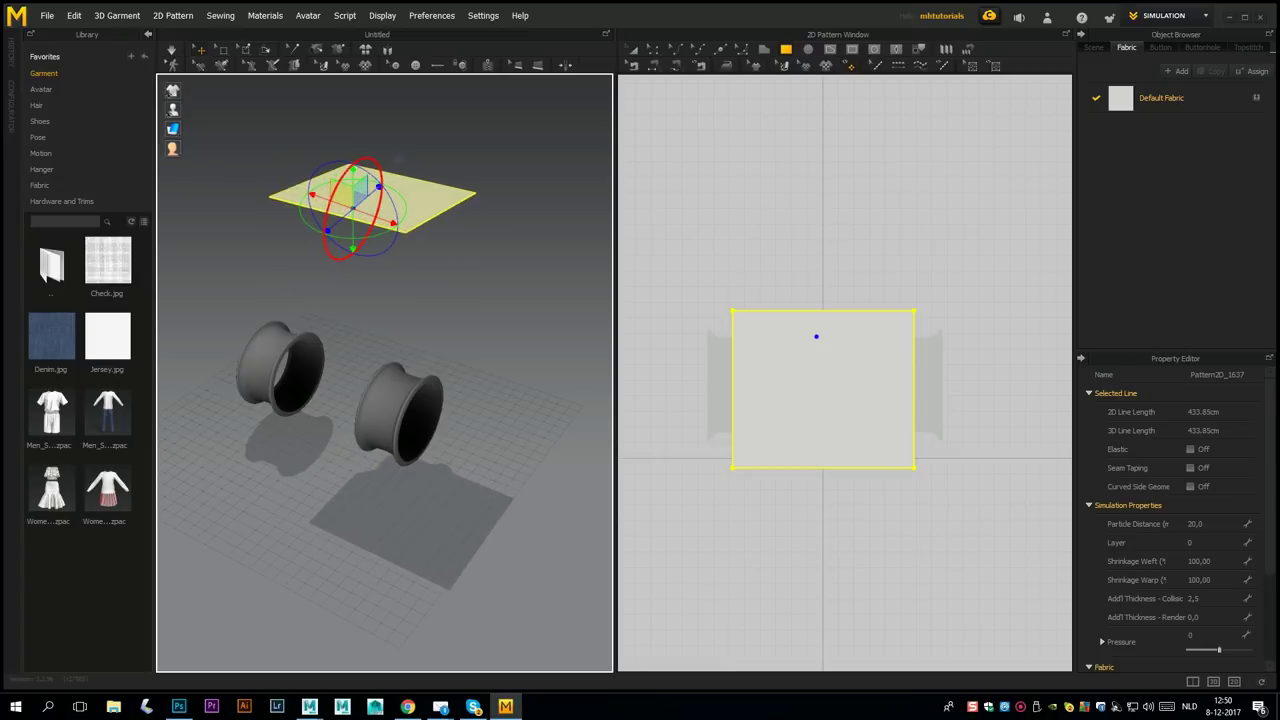
Lower the pattern to just above the two rings, fine-tune its tilt so it lies level, and deselect it.
right_click_drag(400, 260, 304, 242)
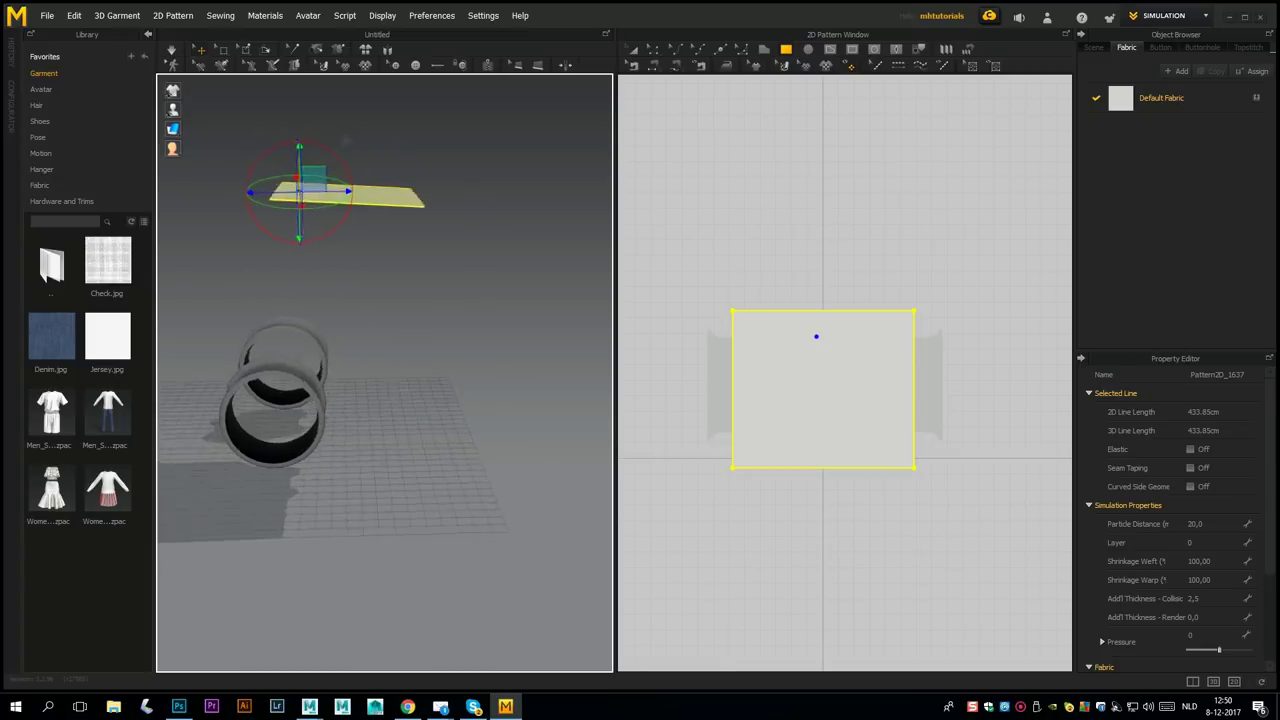
middle_click_drag(304, 242, 357, 330)
right_click_drag(357, 320, 415, 292)
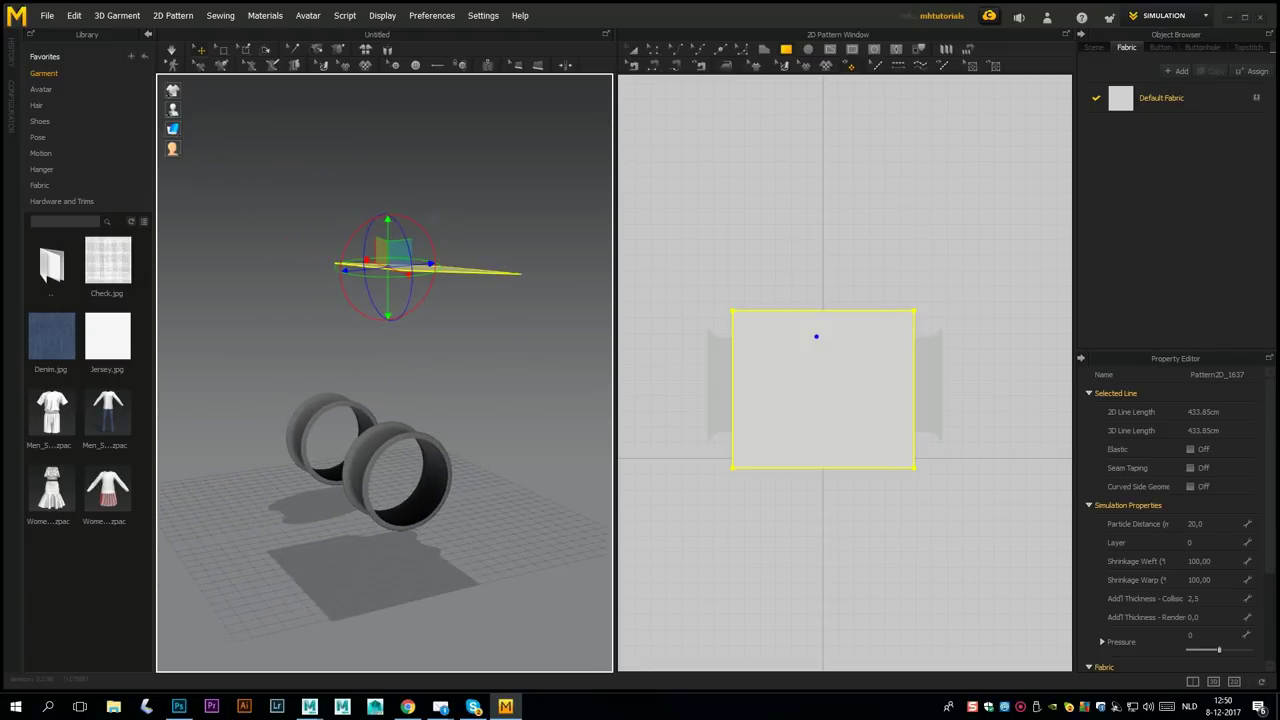
left_click_drag(388, 228, 373, 399)
right_click_drag(373, 399, 335, 416)
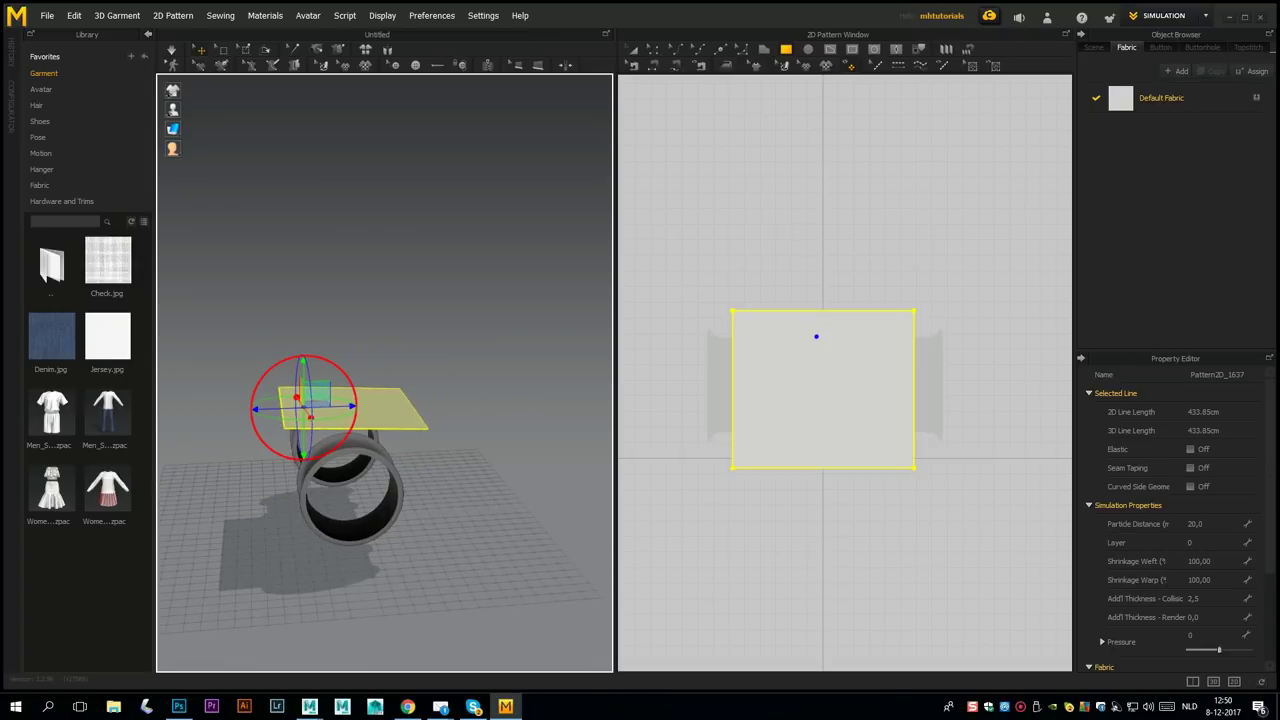
left_click_drag(353, 425, 354, 421)
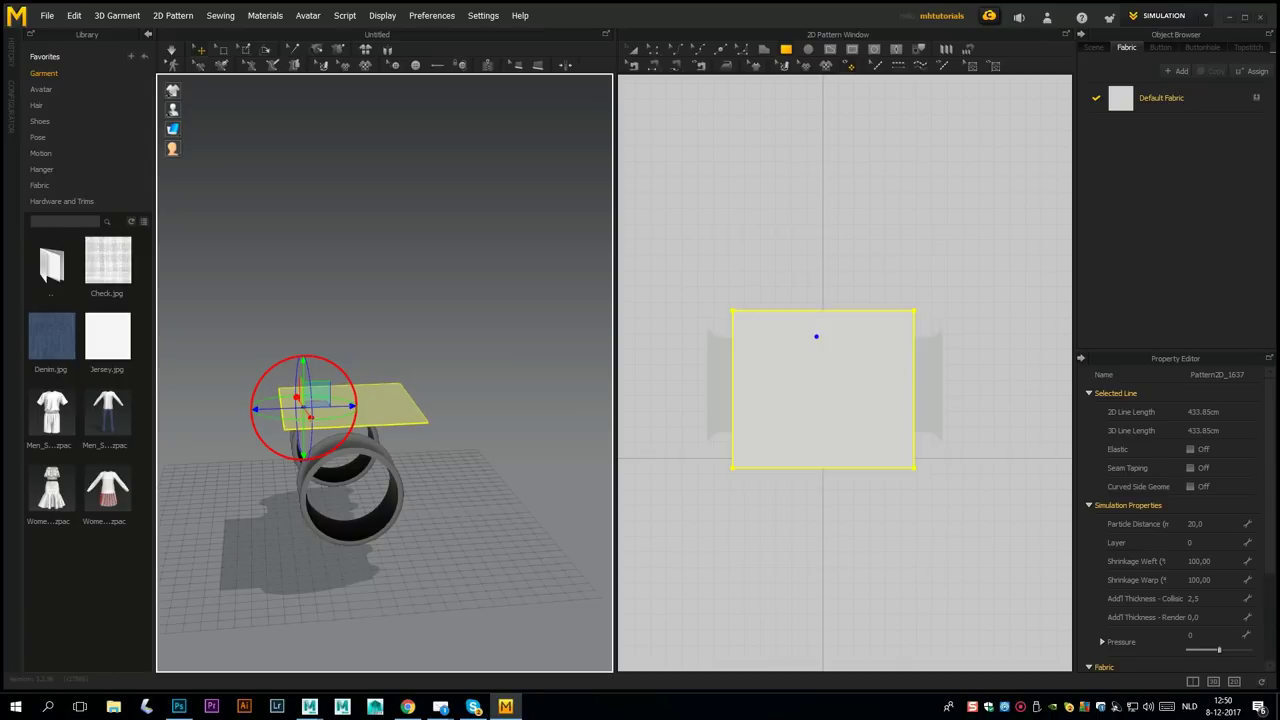
left_click(443, 468)
mouse_move(443, 468)
right_mouse_down()
mouse_move(535, 462)
mouse_move(552, 432)
mouse_move(455, 475)
right_mouse_up()
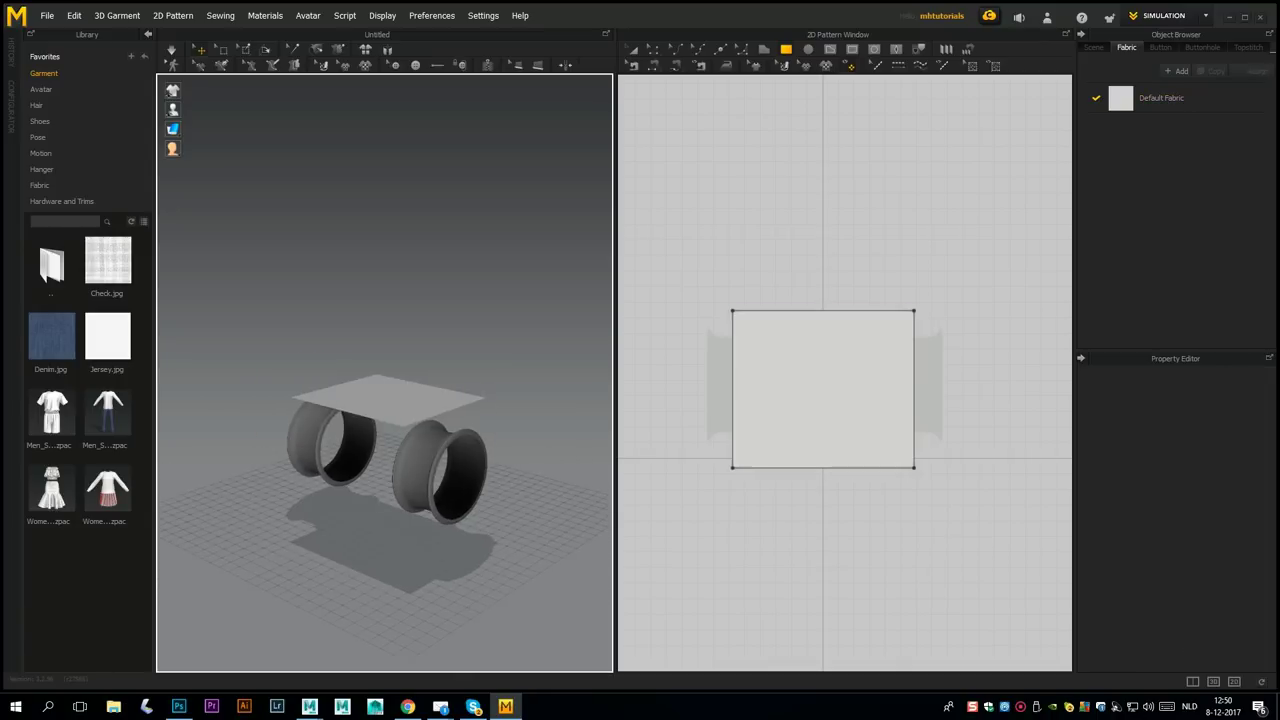
Paste a copy of the rectangular pattern aligned directly above the original in the 2D layout.
left_click(755, 410)
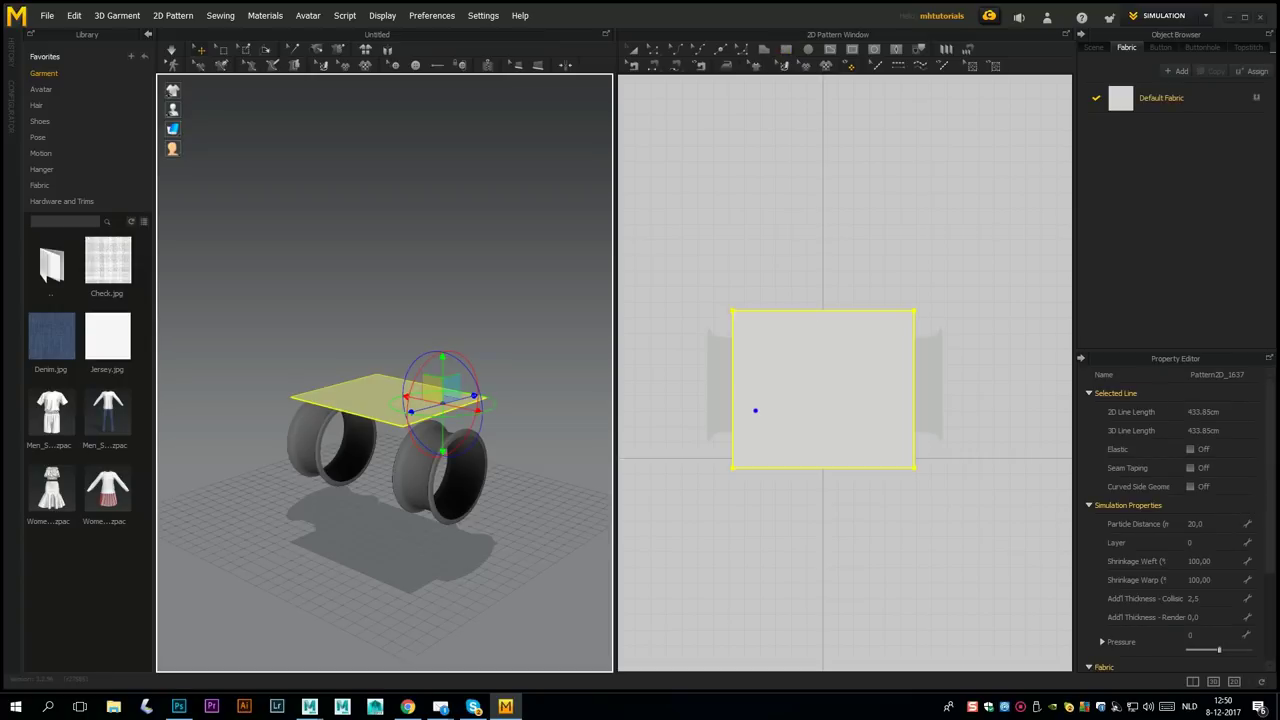
key("ctrl+v")
middle_click_drag(1060, 394, 1022, 400)
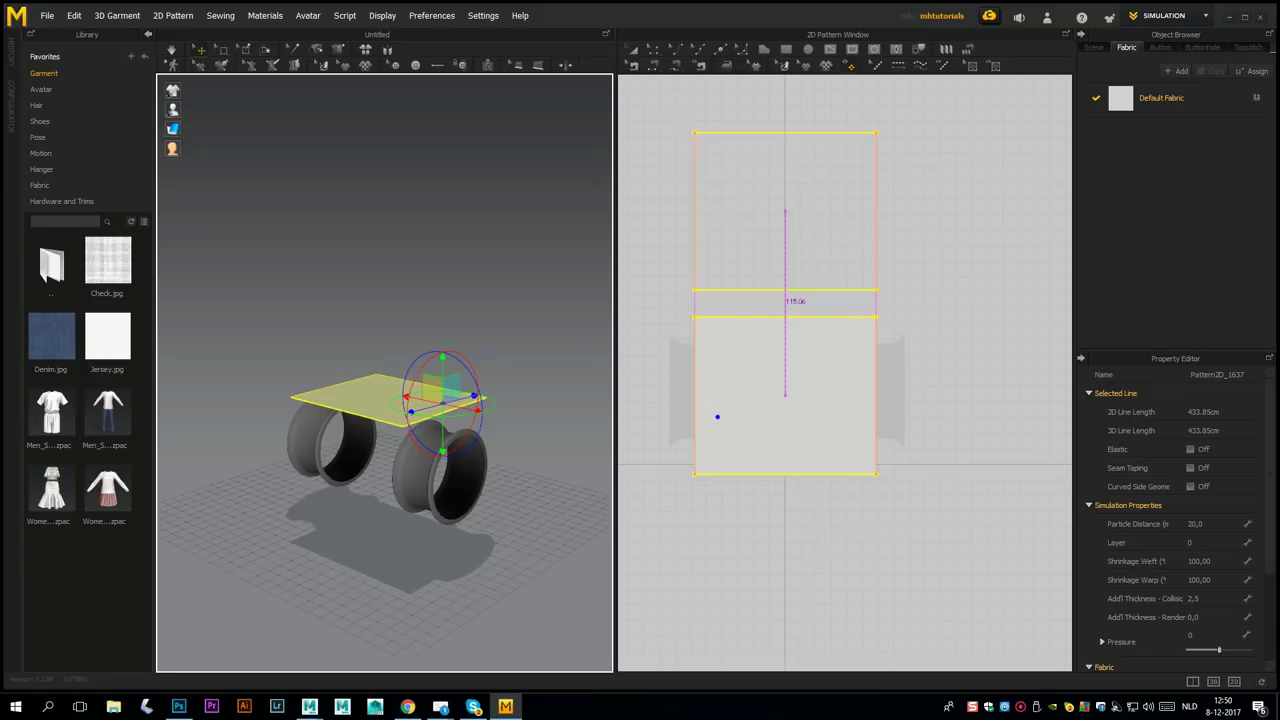
left_click(717, 416)
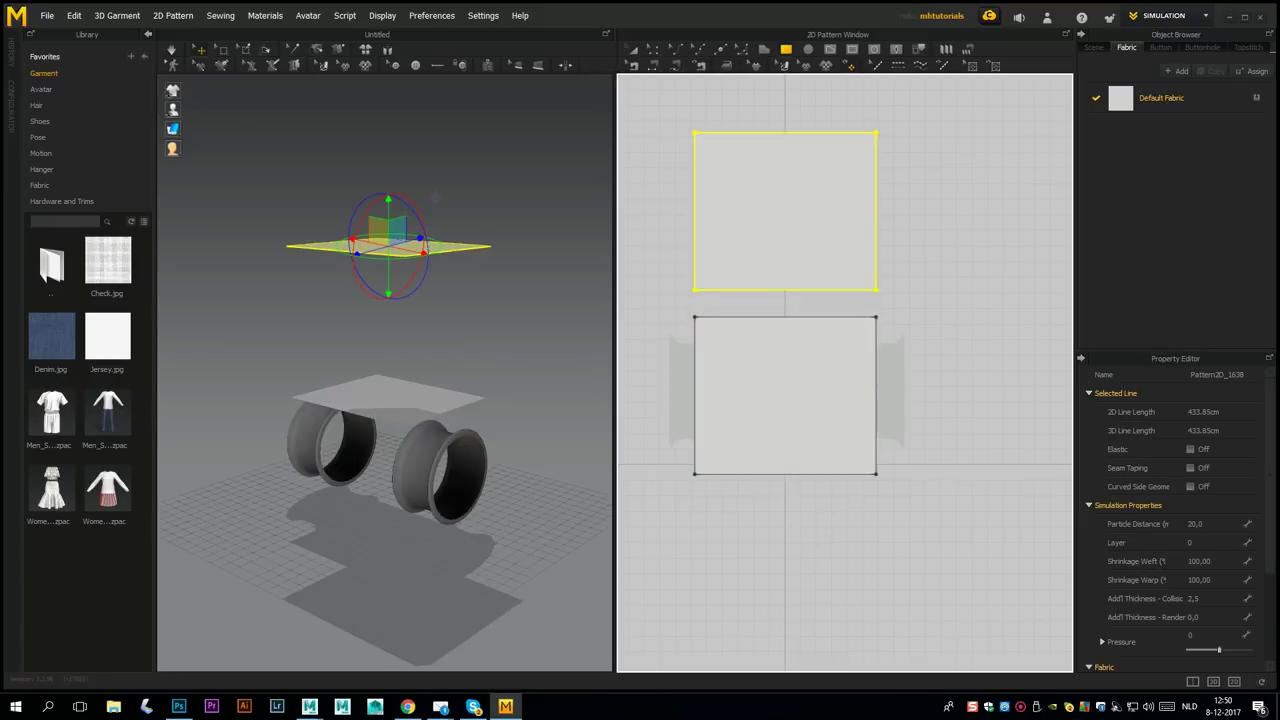
Lower the copied pattern beneath the rings in 3D and flip it vertically.
left_click_drag(388, 205, 388, 455)
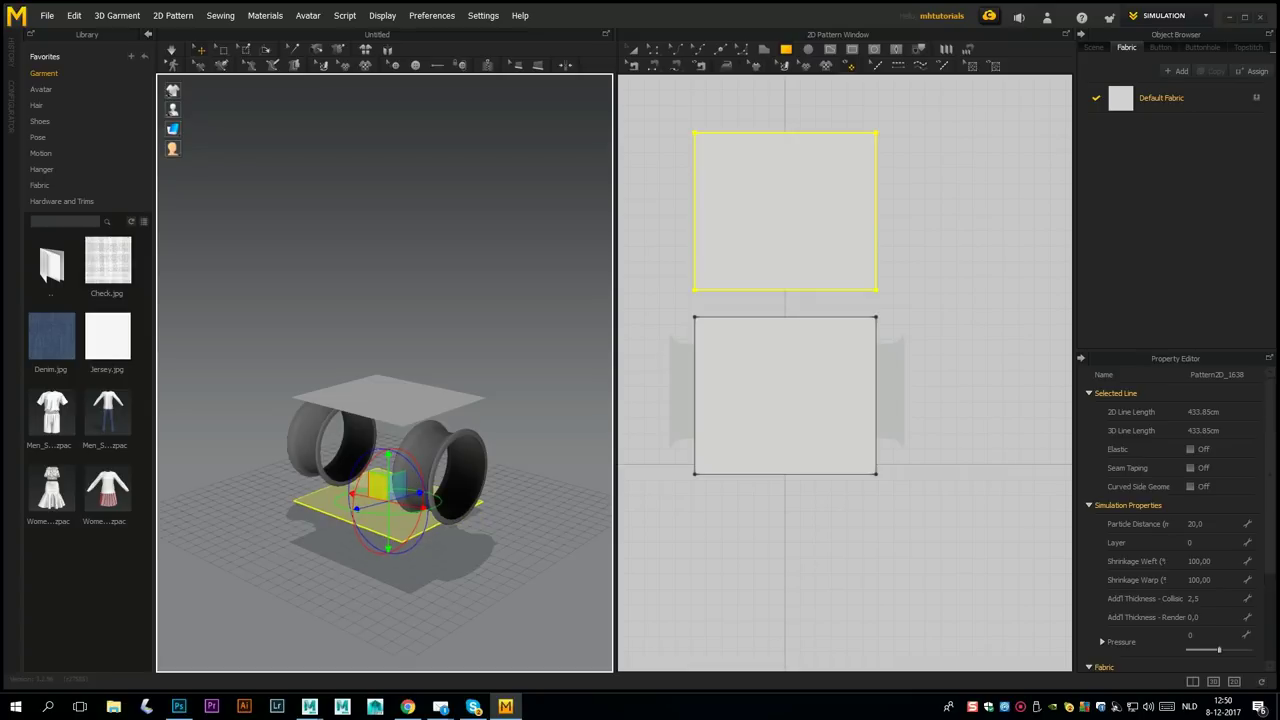
right_click(388, 490)
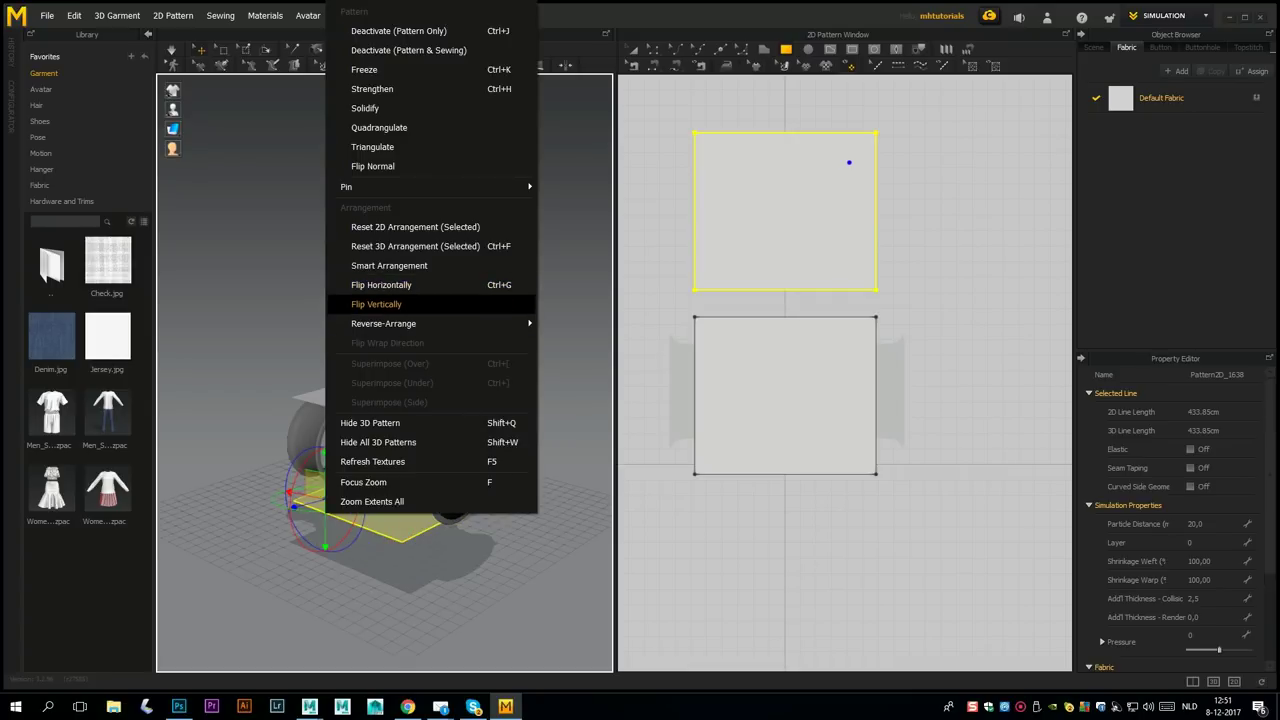
left_click(376, 304)
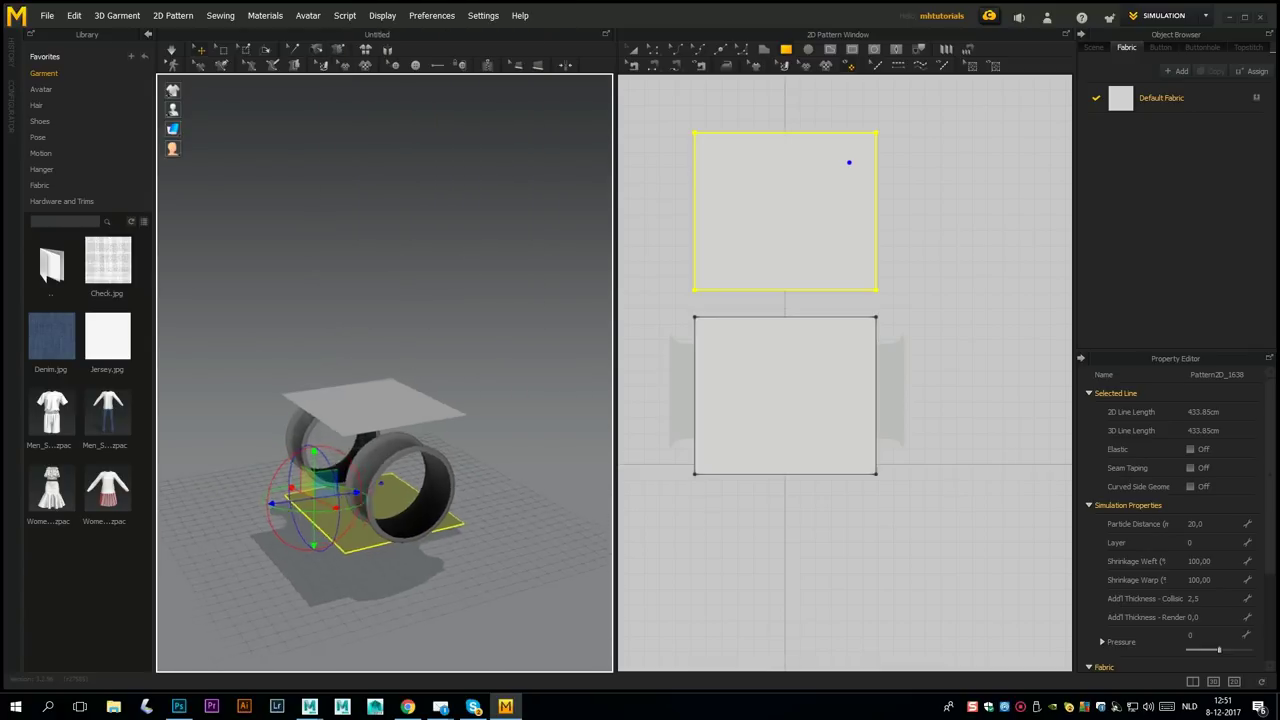
right_click_drag(381, 483, 449, 473)
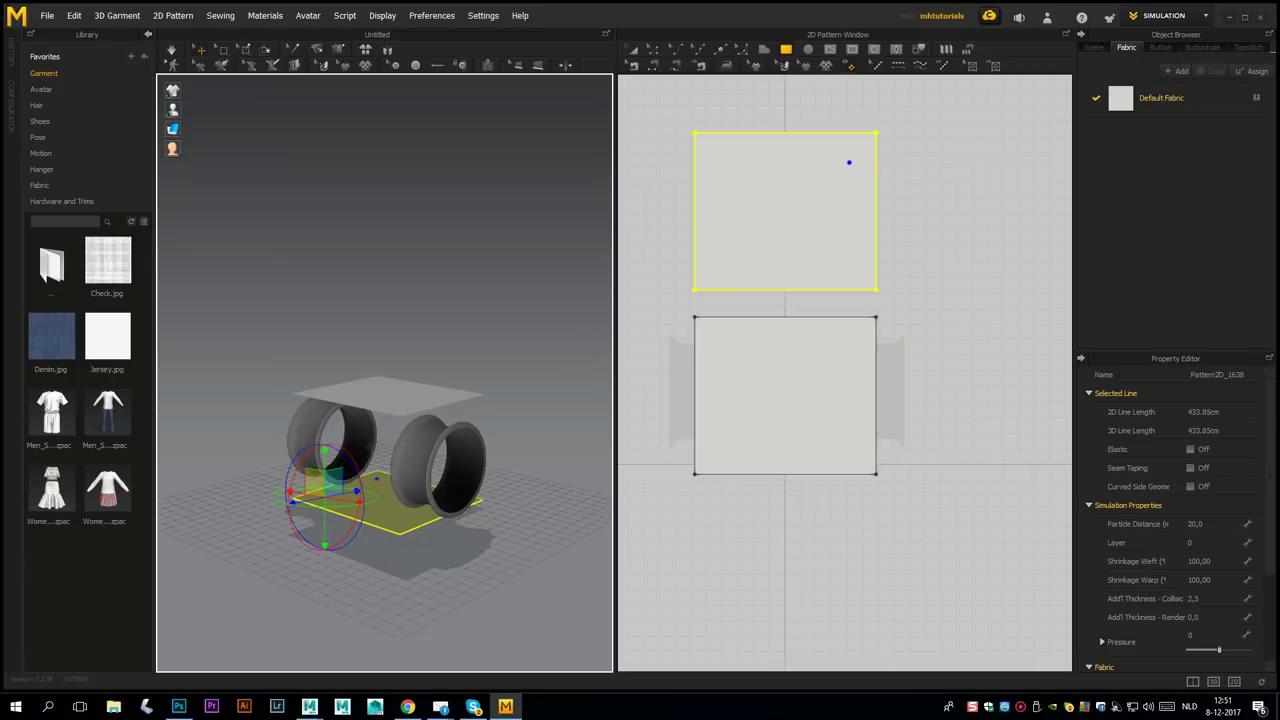
Sew the original pattern's top edge to the copied pattern's bottom edge.
left_click(654, 65)
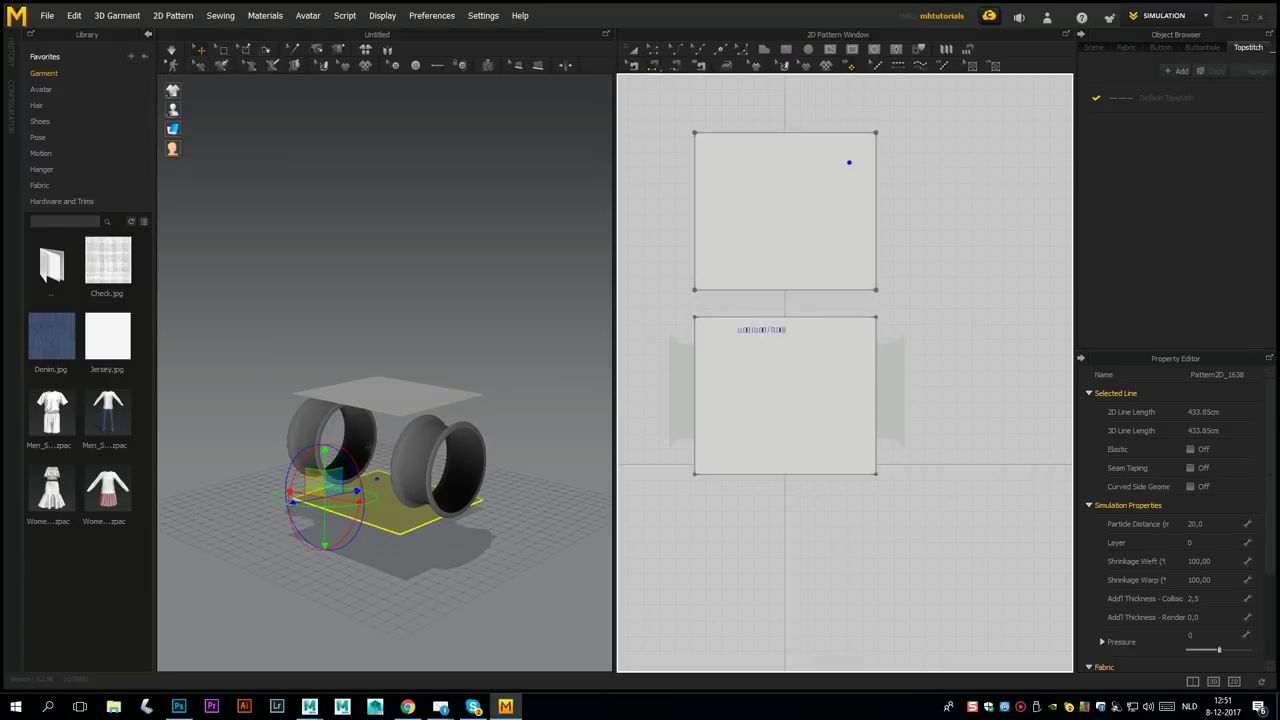
left_click(782, 317)
left_click(840, 290)
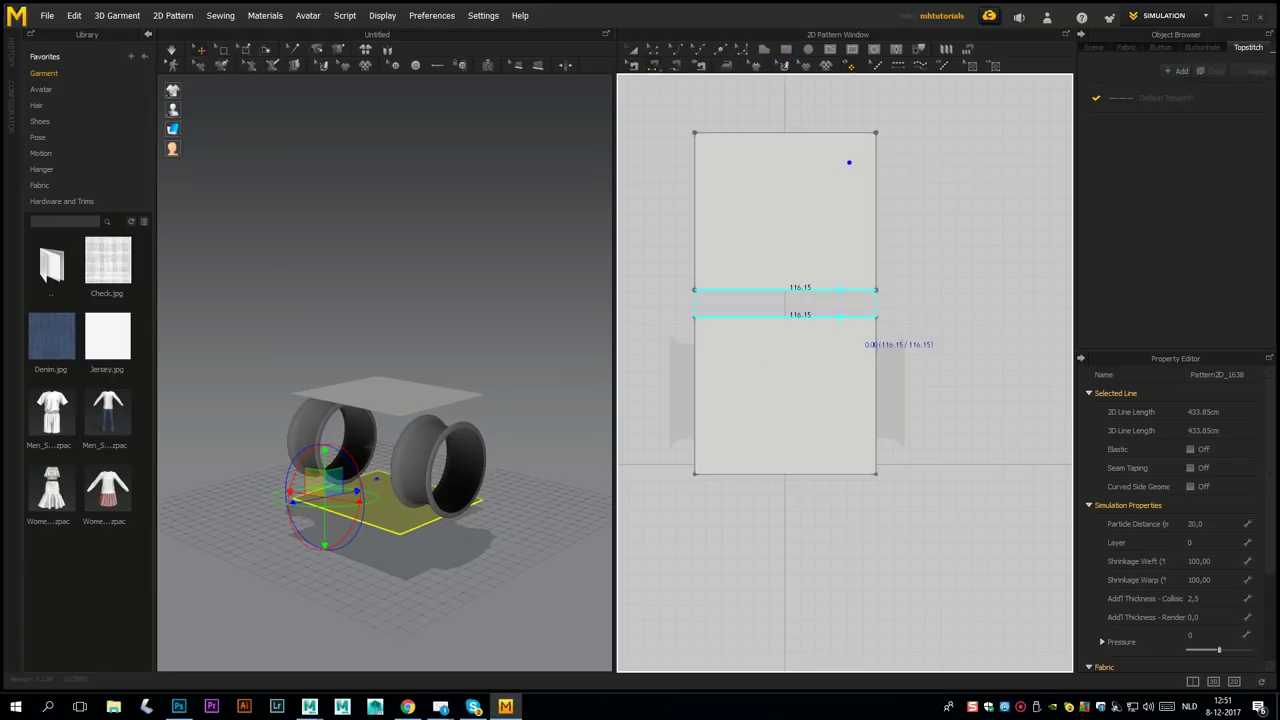
Complete the seam between the two patterns' facing edges and sew the original's bottom edge to the copy's top edge.
left_click(840, 316)
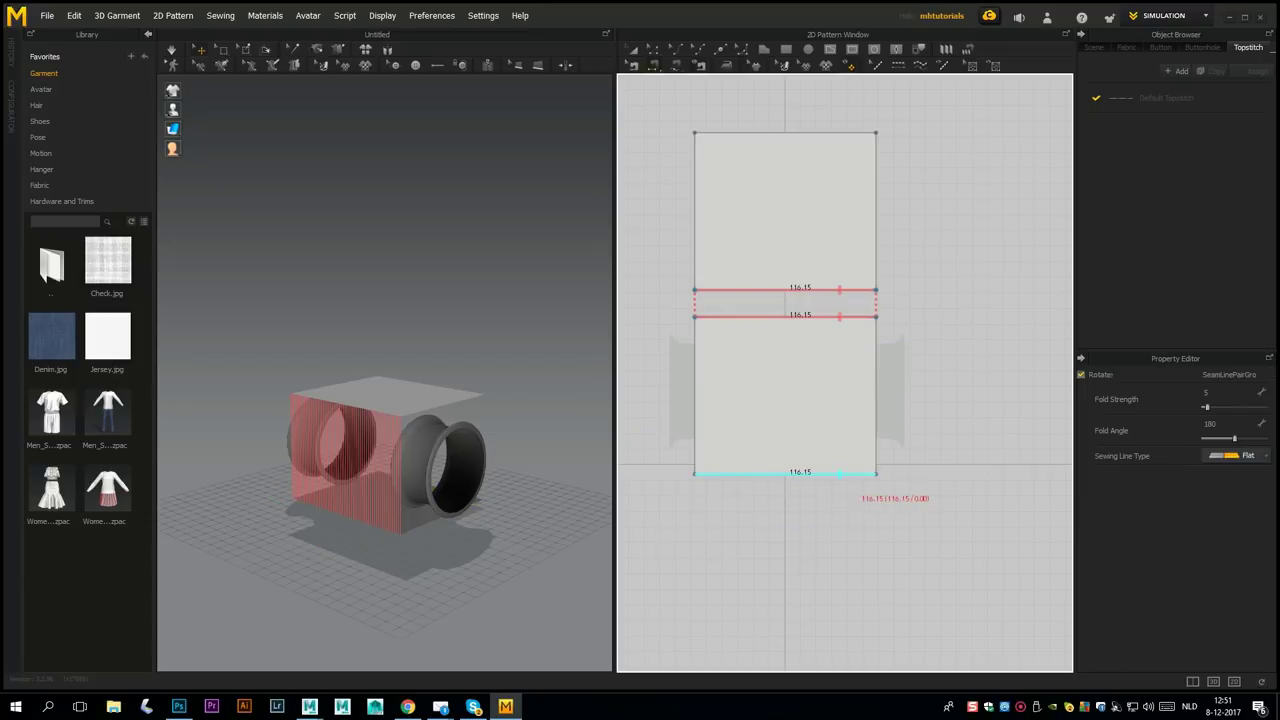
left_click(847, 474)
left_click(845, 132)
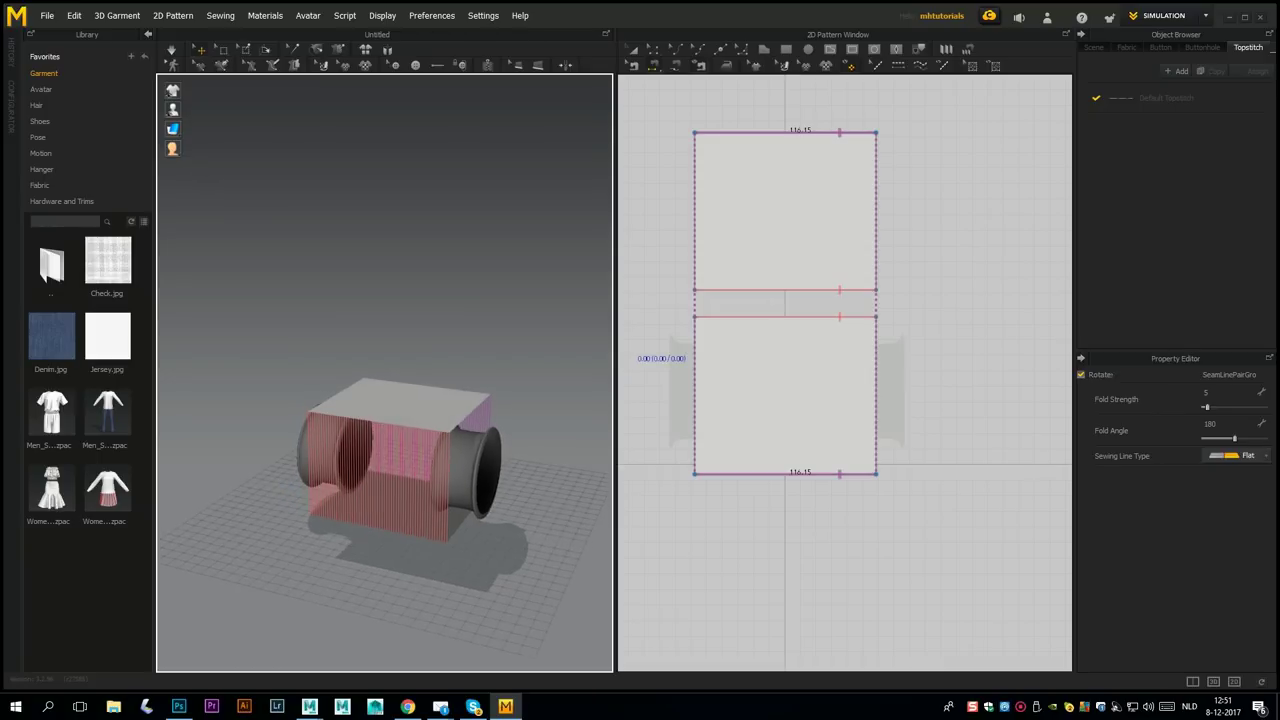
Try a simulation of the sewn panels around the rings, check the folds, and undo the drape.
key("space")
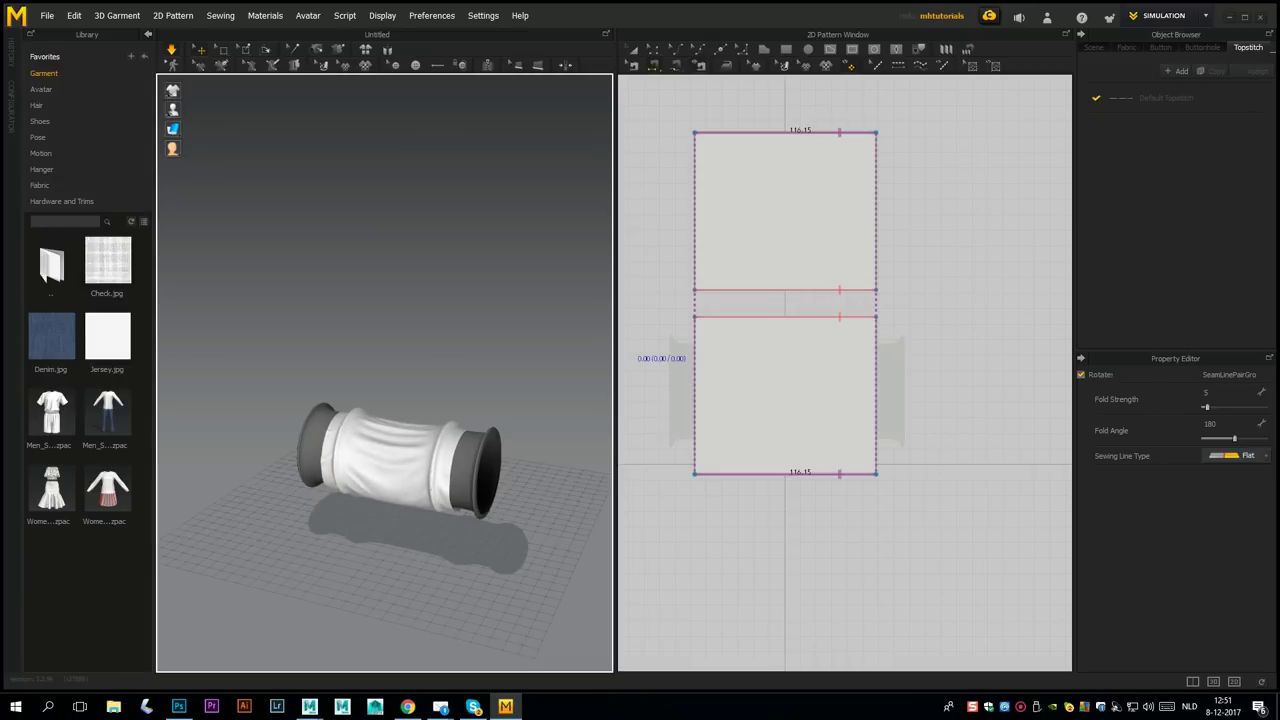
right_click_drag(390, 450, 425, 430)
scroll(425, 430, "up", 4)
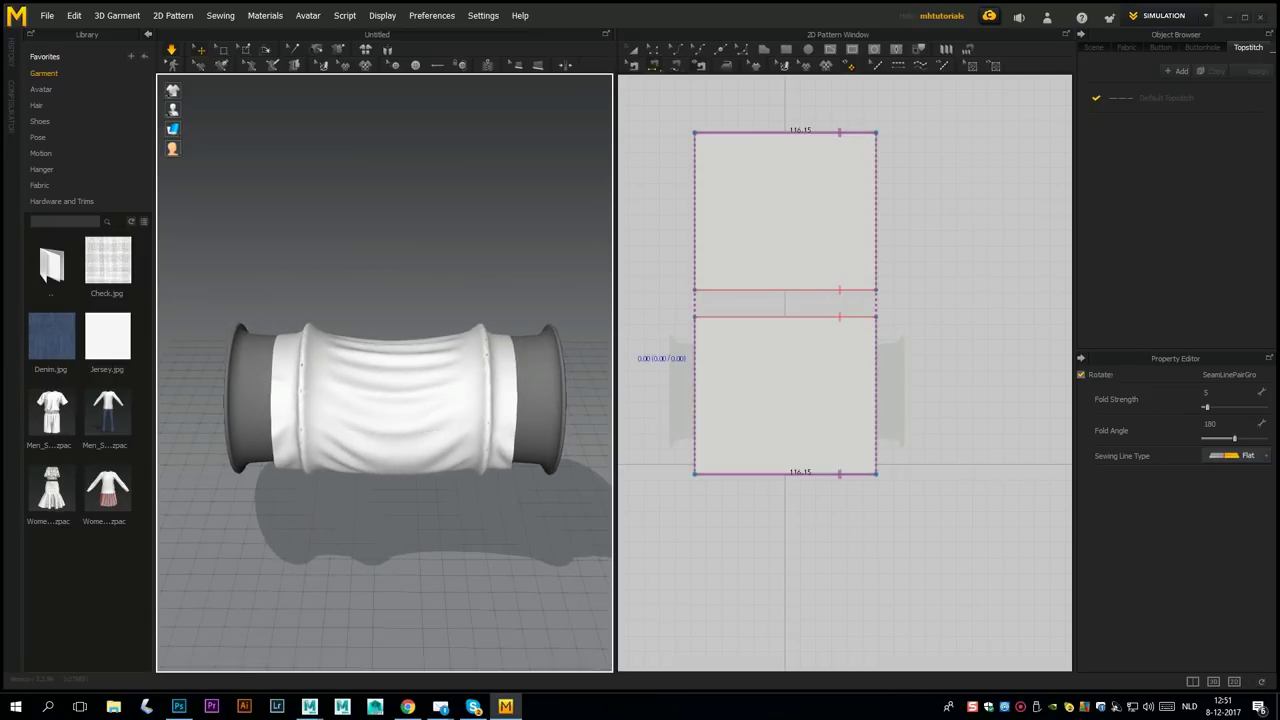
key("ctrl+z")
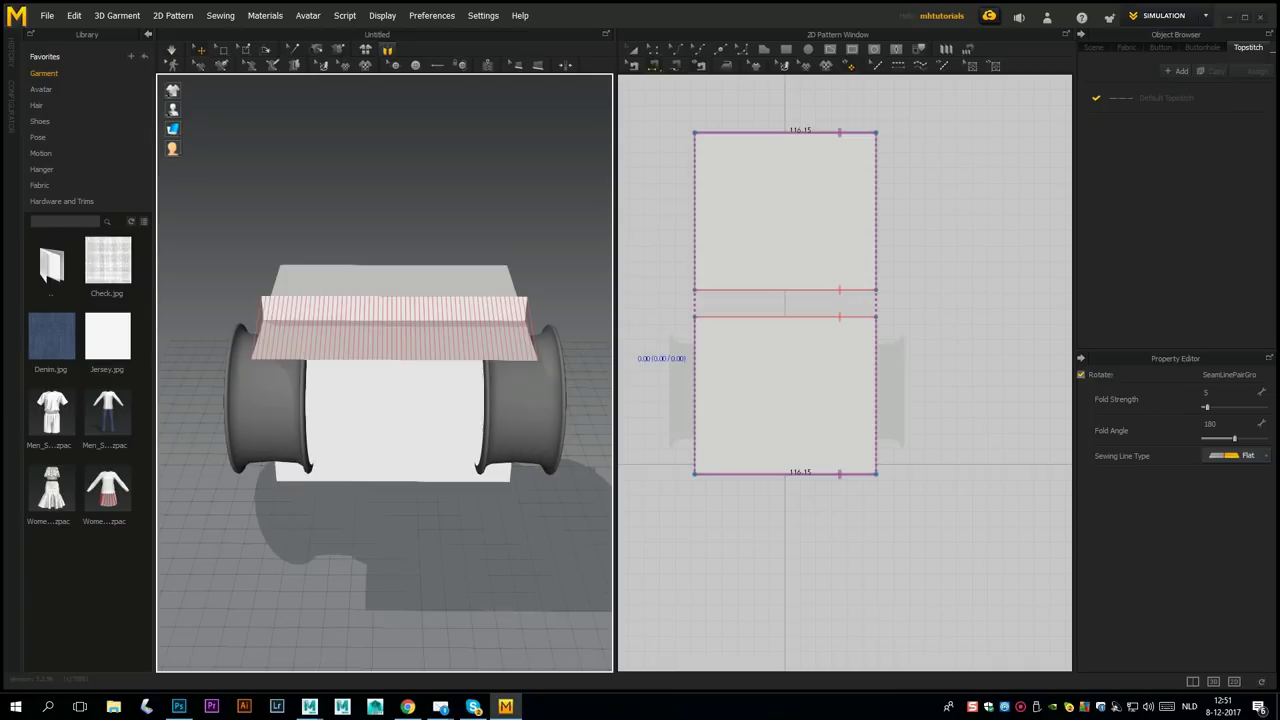
scroll(395, 390, "down", 2)
right_click_drag(450, 400, 325, 402)
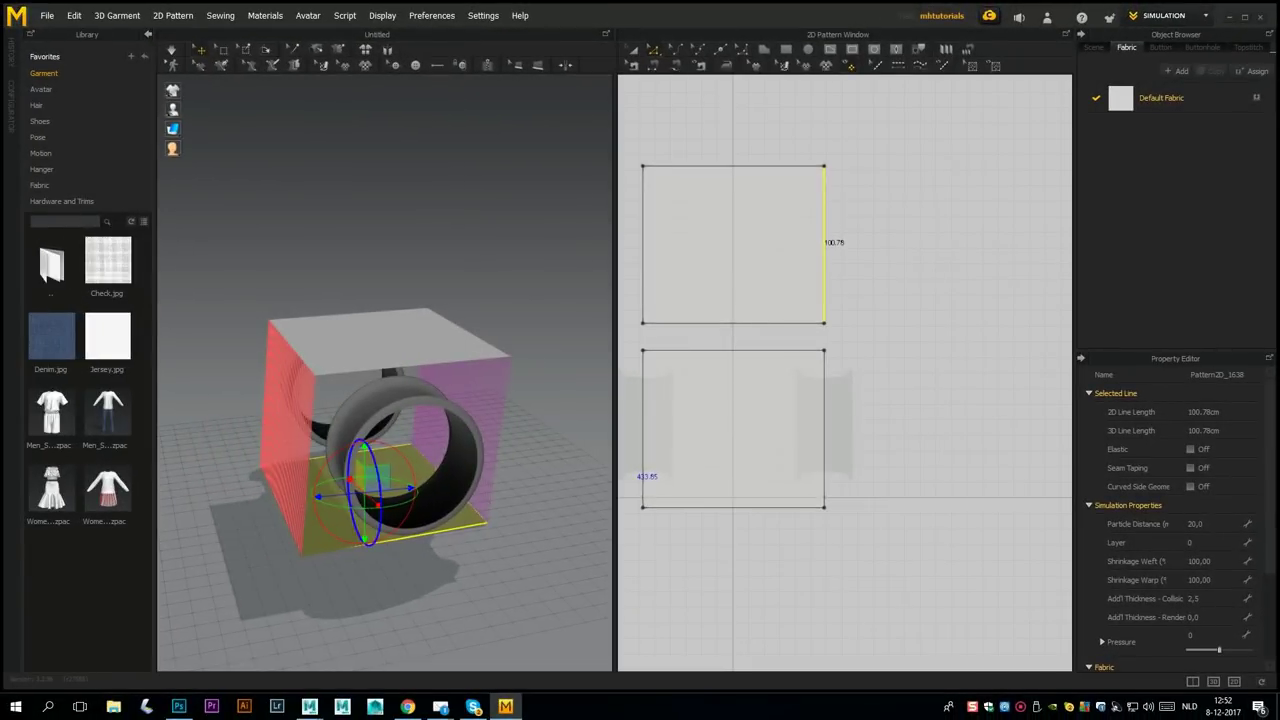
Turn on Elastic for the right edge of both the upper and the lower 2D pattern.
right_click_drag(385, 470, 506, 457)
middle_click_drag(506, 457, 446, 437)
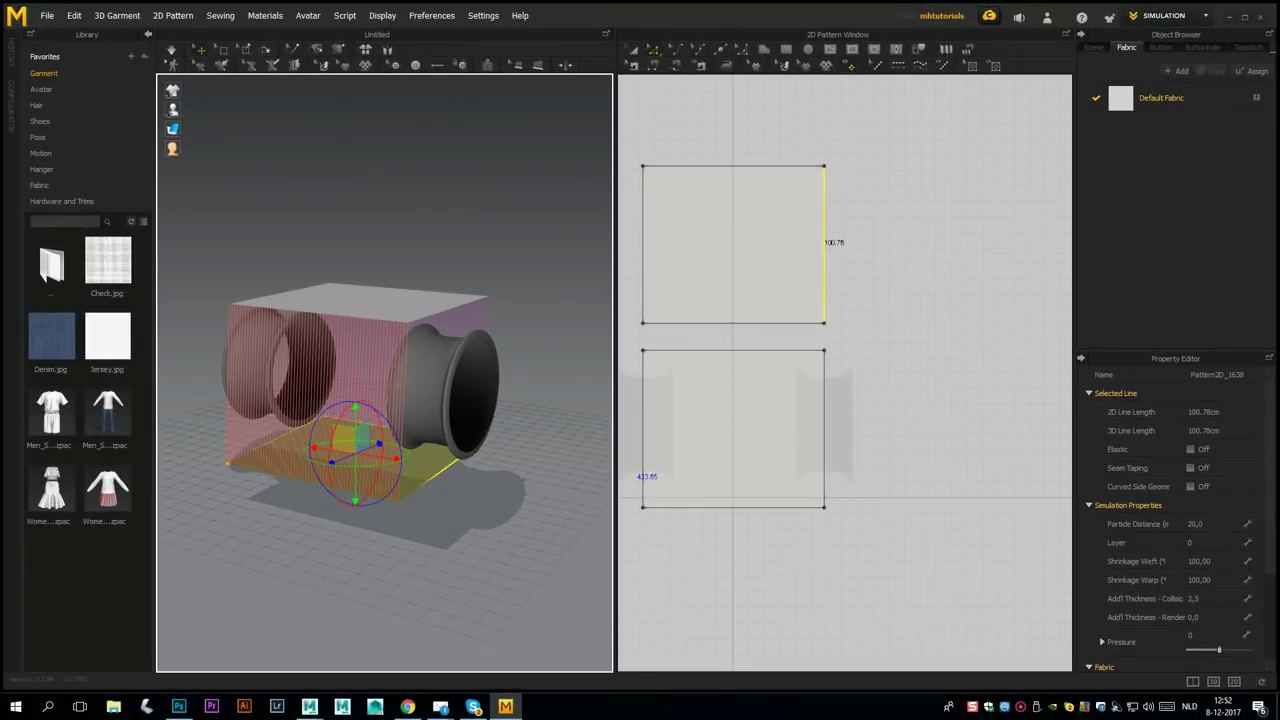
right_click_drag(446, 437, 483, 488)
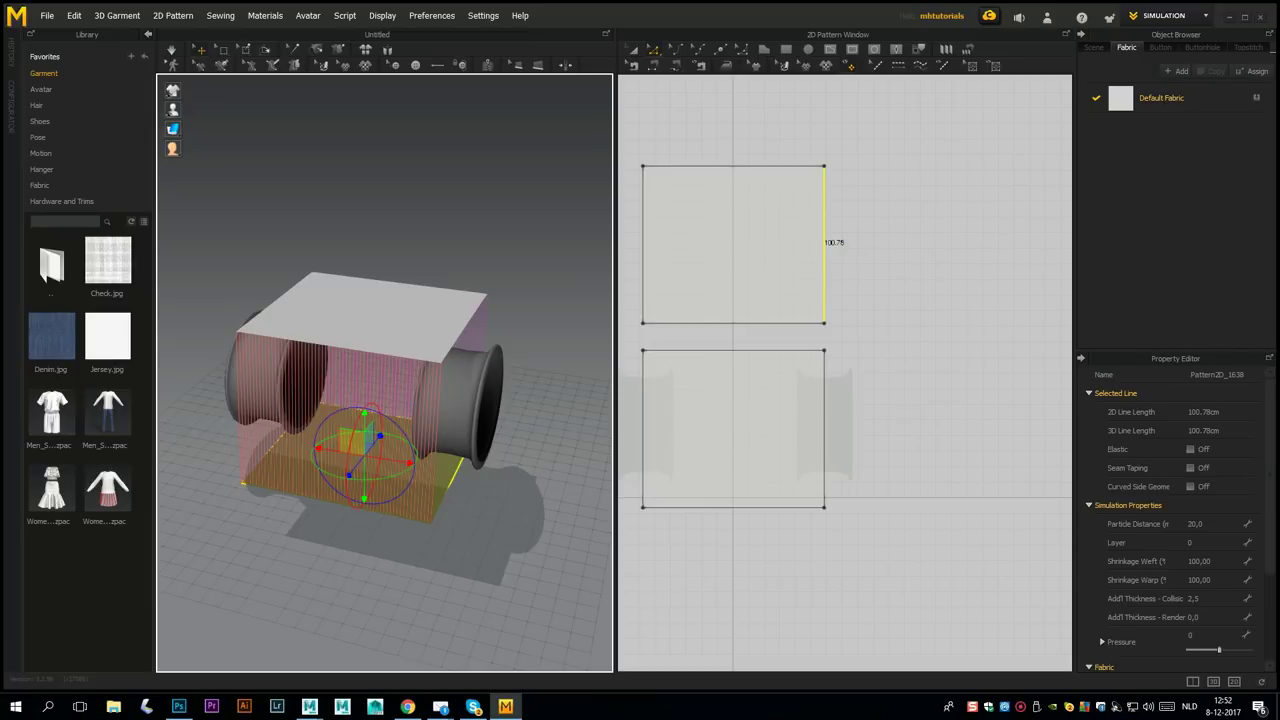
scroll(1175, 520, "down", 3)
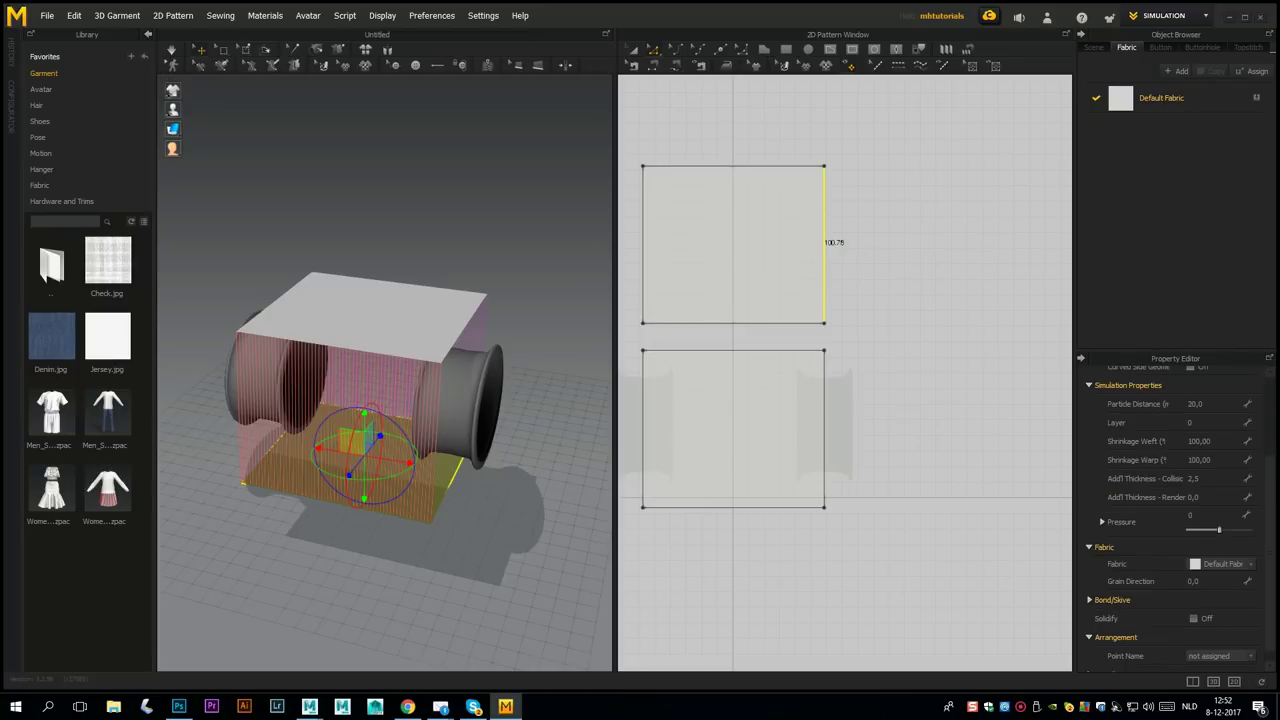
scroll(1175, 520, "down", 1)
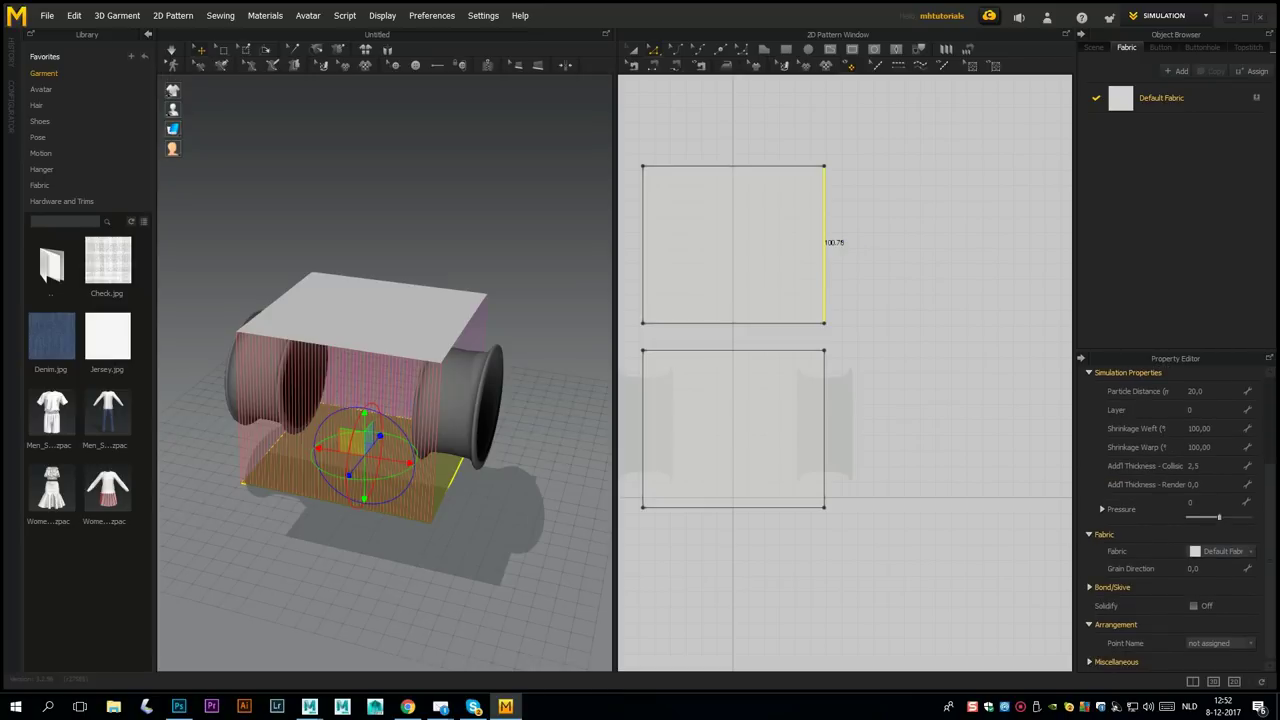
scroll(1175, 520, "up", 3)
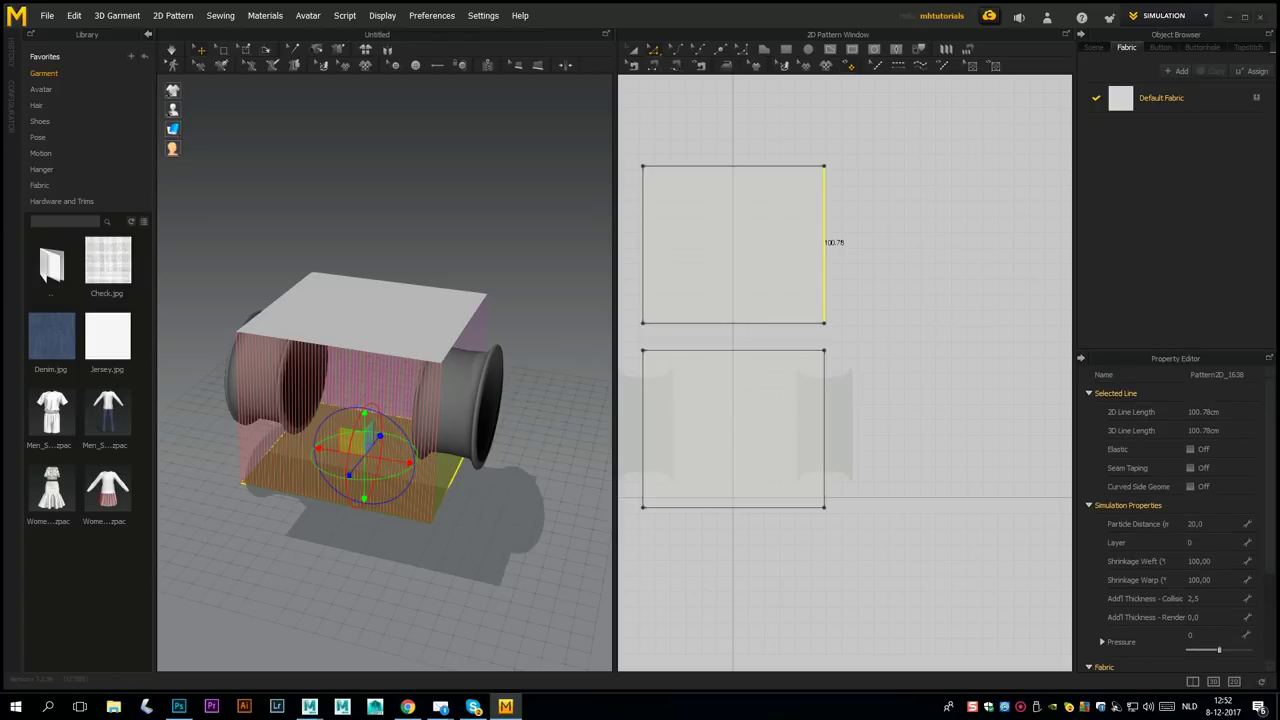
left_click(1191, 449)
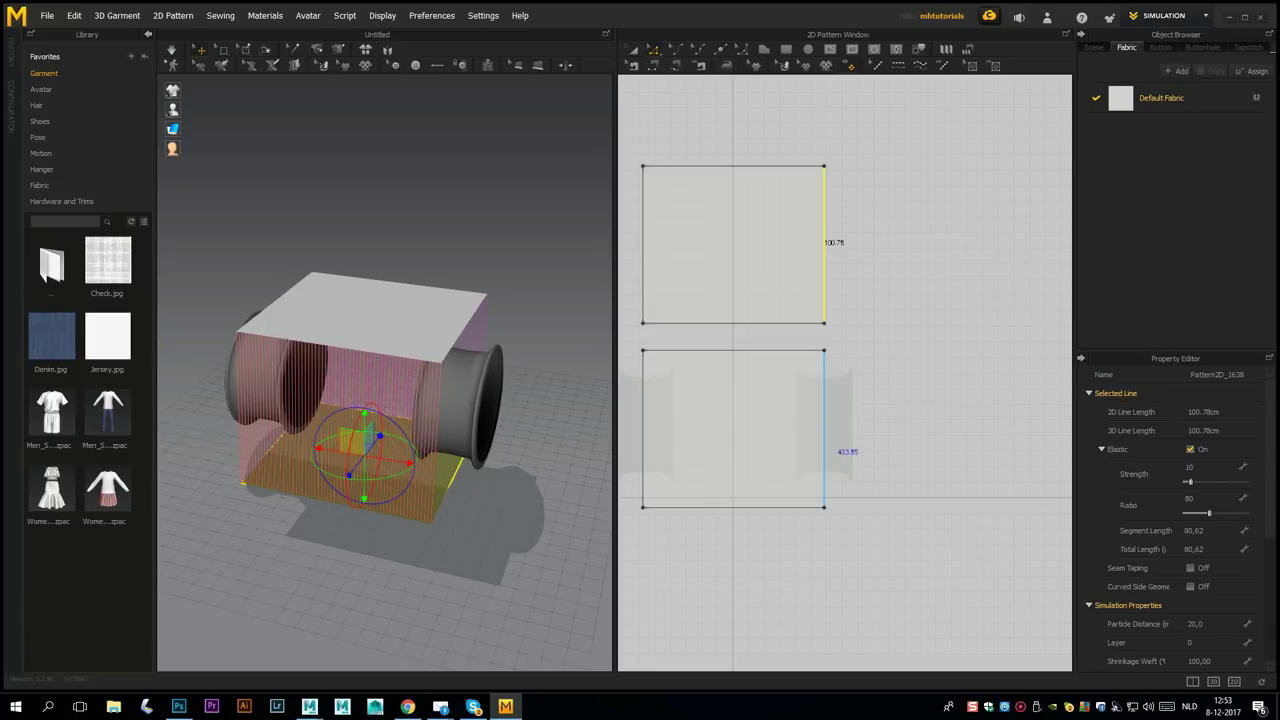
left_click(825, 442)
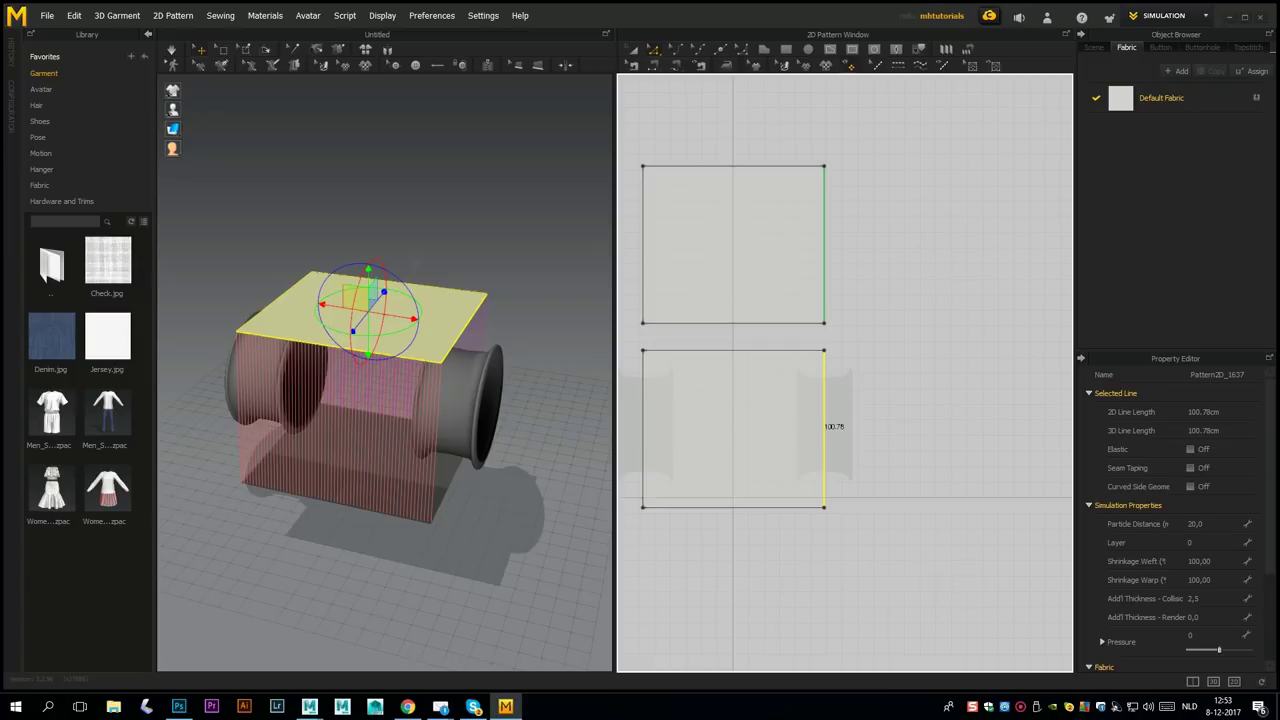
left_click(1190, 450)
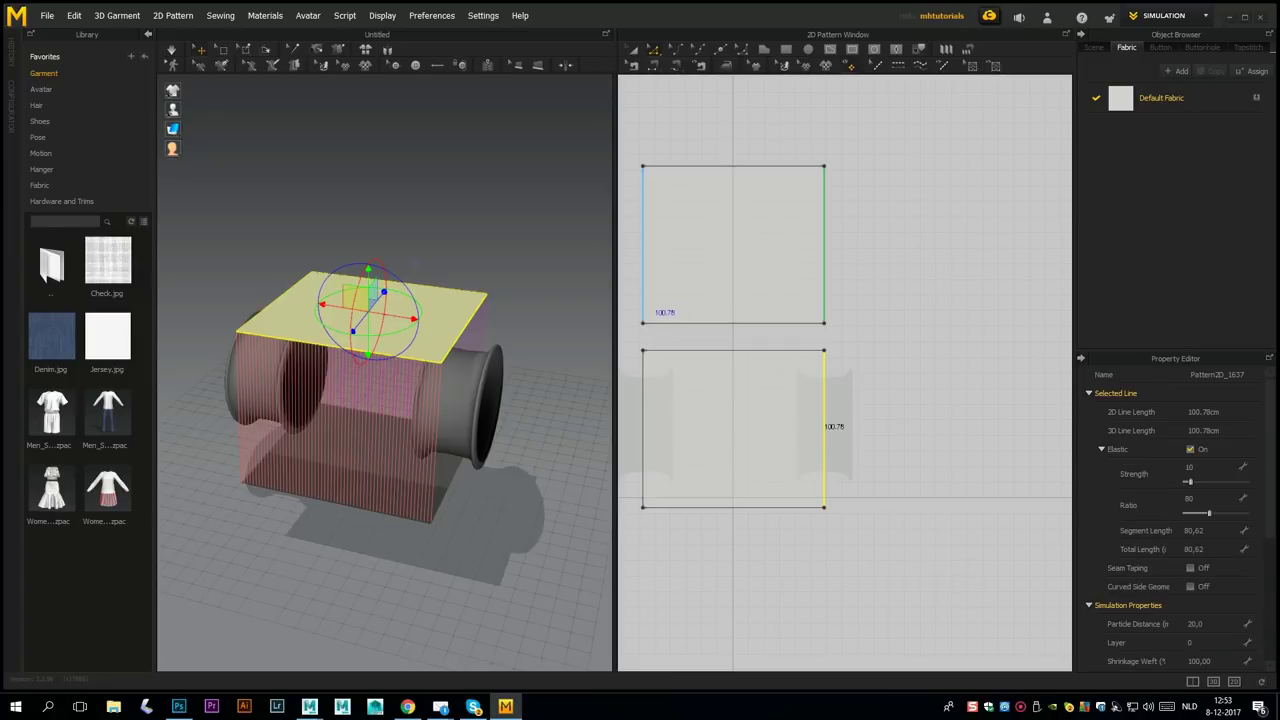
Turn on Elastic for the left edge of both 2D patterns.
left_click(643, 302)
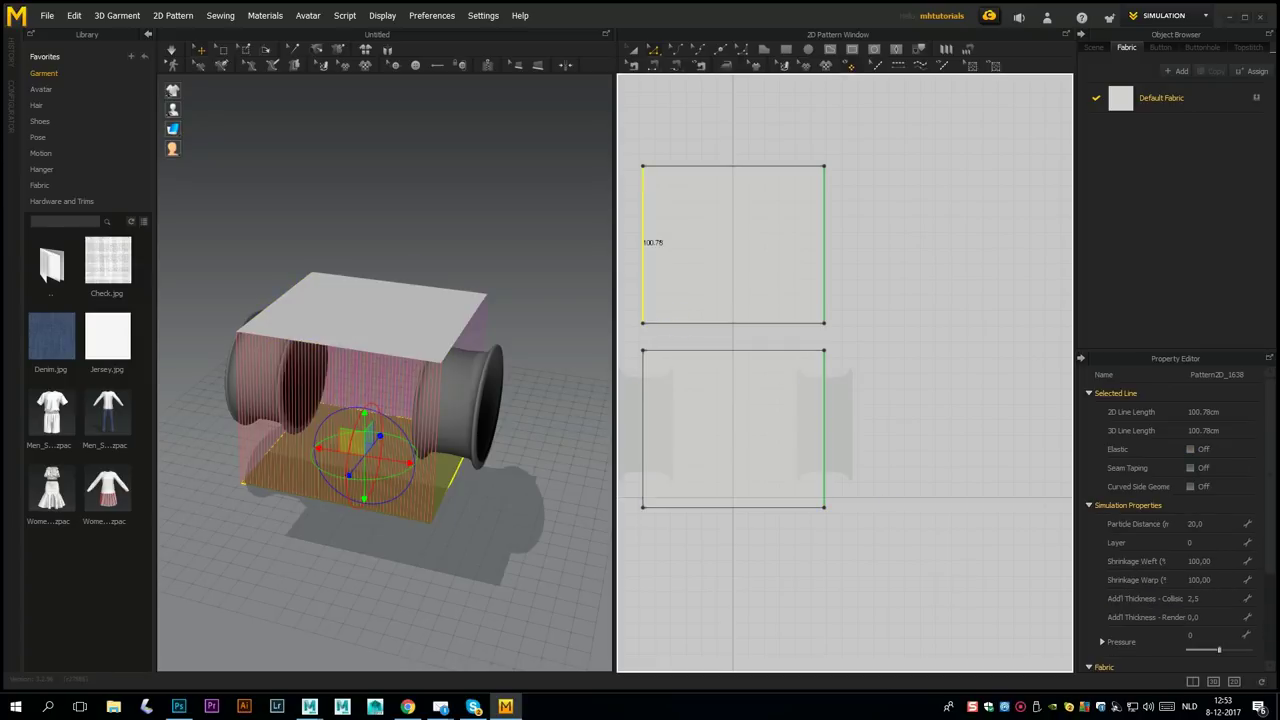
left_click(1190, 449)
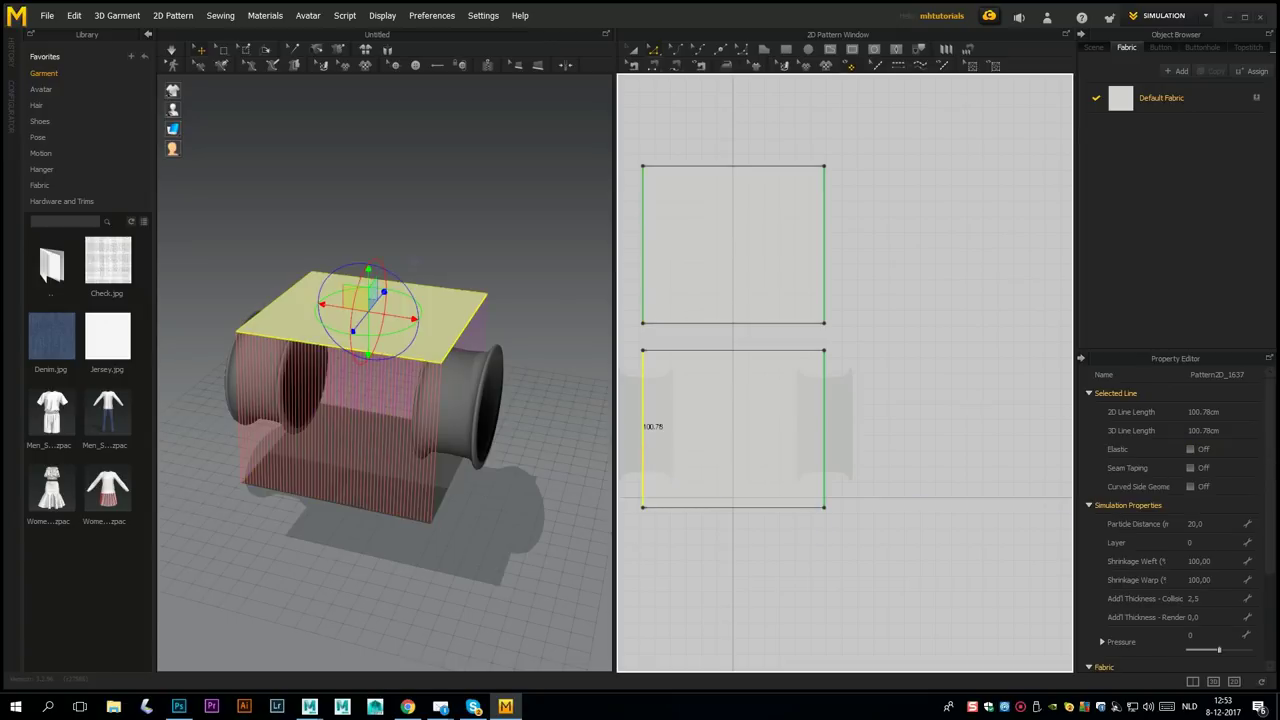
left_click(1190, 449)
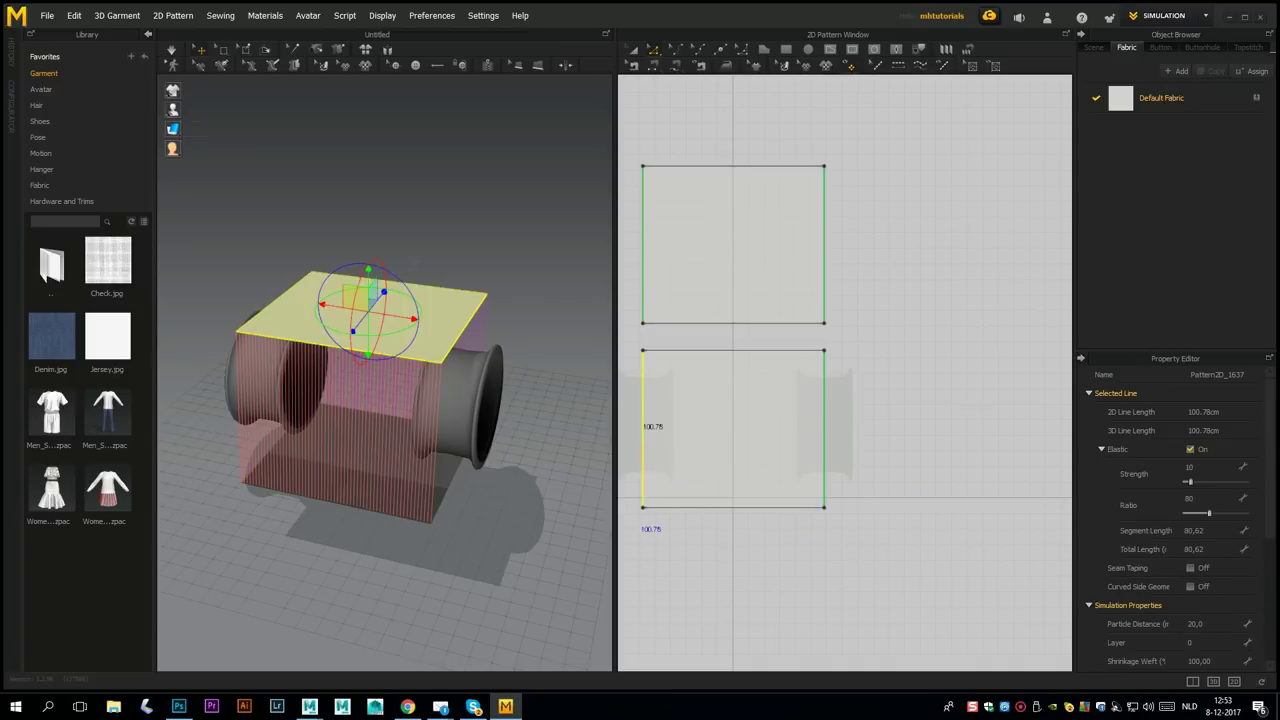
Simulate the cloth with its elastic edges around the rings and check the folds up close.
key("space")
left_click(172, 50)
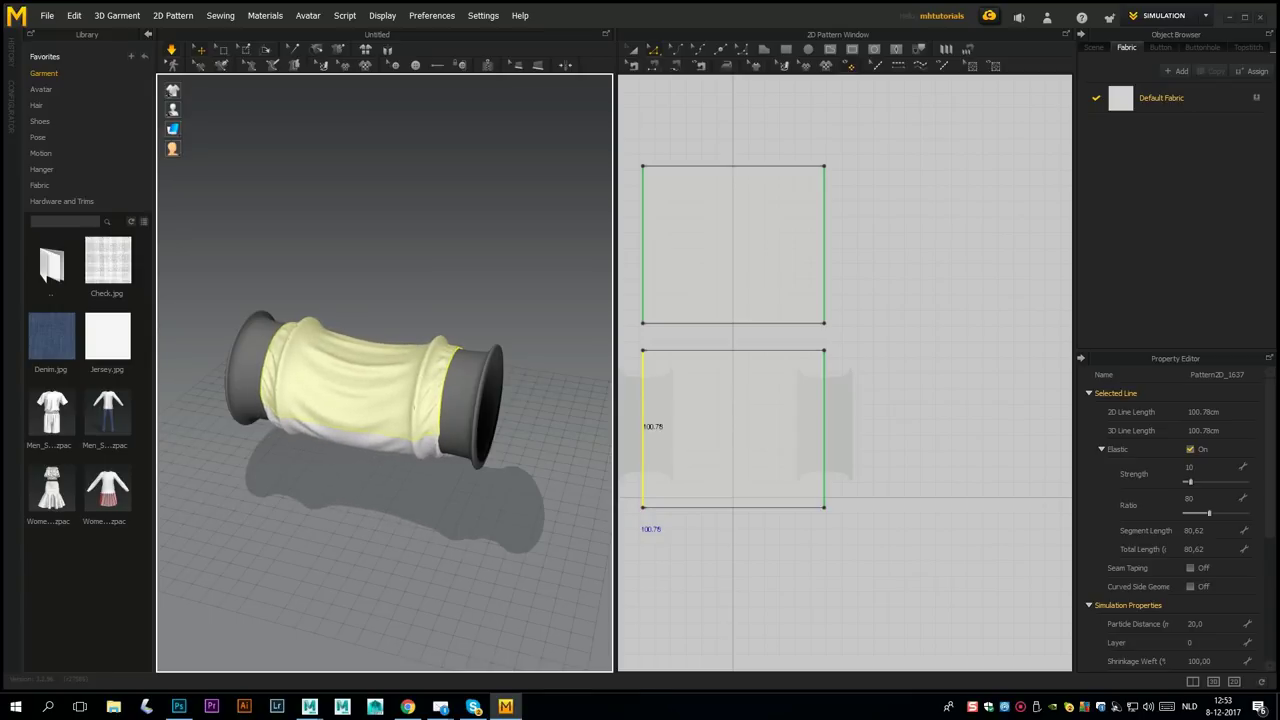
scroll(418, 411, "down", 1)
scroll(418, 411, "up", 2)
scroll(418, 413, "up", 3)
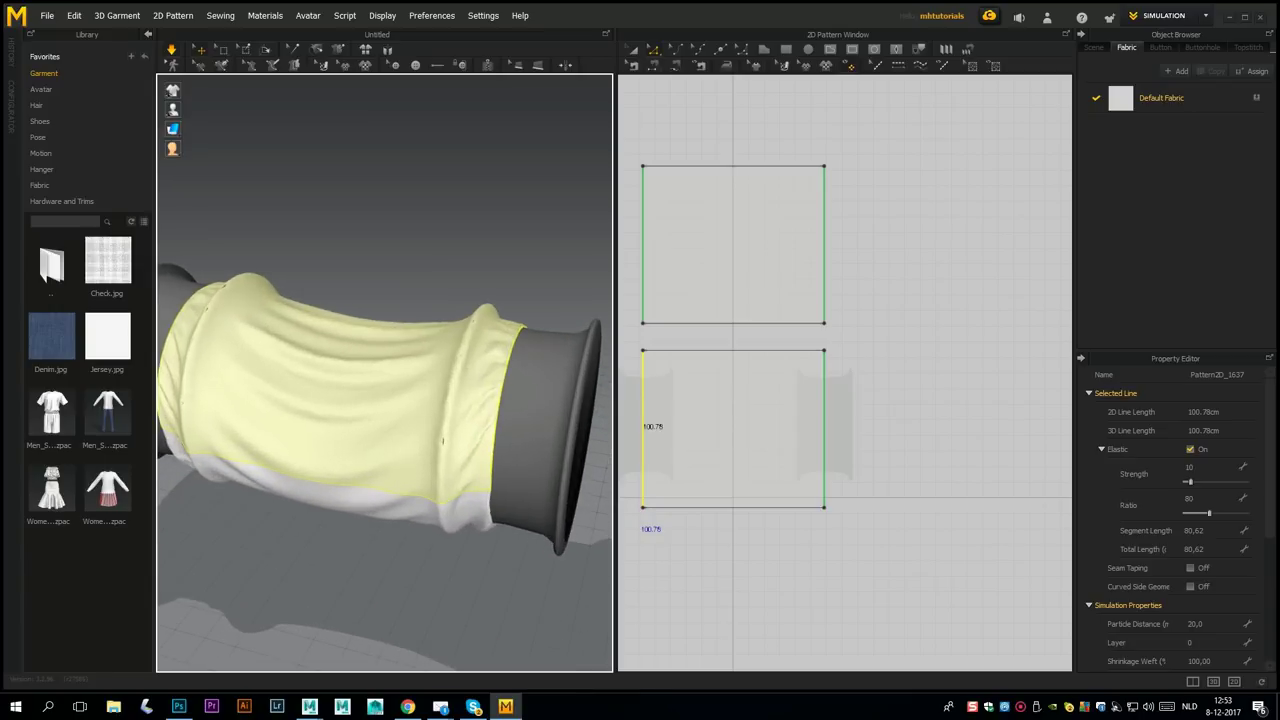
mouse_move(418, 413)
right_mouse_down()
mouse_move(530, 415)
mouse_move(555, 360)
mouse_move(550, 280)
mouse_move(525, 385)
mouse_move(411, 432)
right_mouse_up()
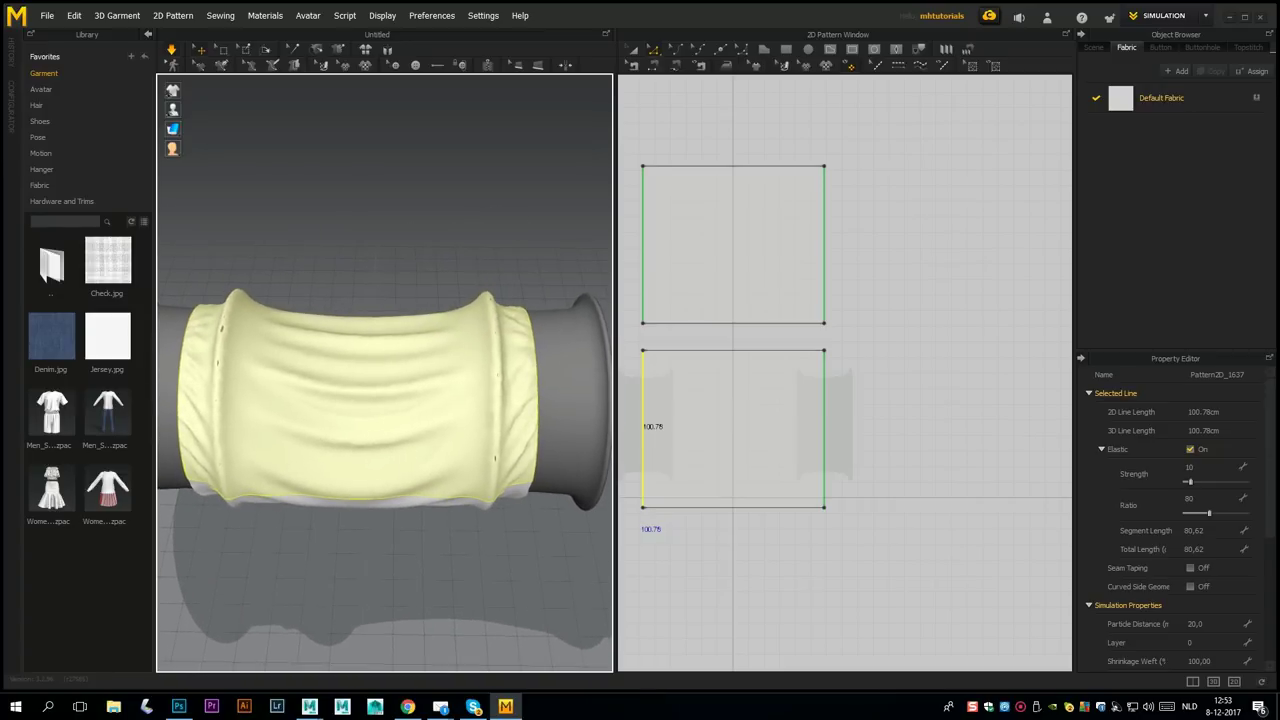
Select the lower 2D pattern and examine the draped hose from several angles for fit and wrinkles.
left_click(801, 434)
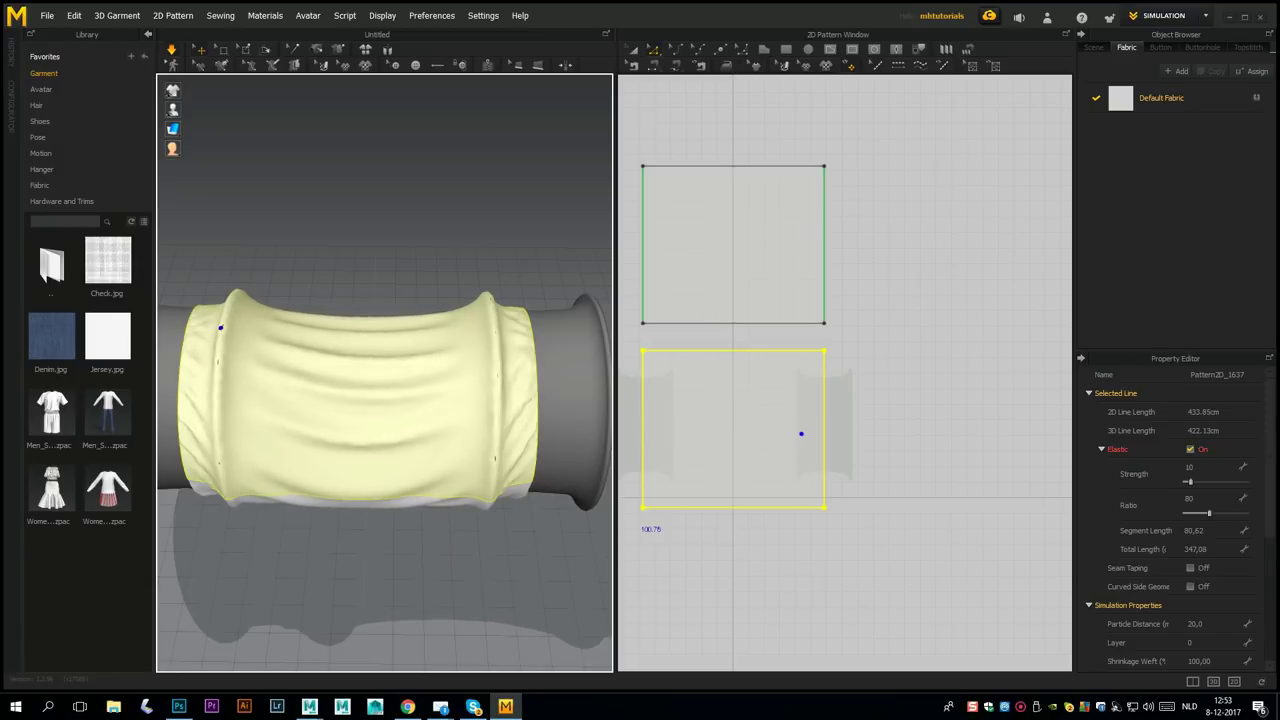
right_click_drag(430, 400, 382, 368)
scroll(384, 370, "down", 5)
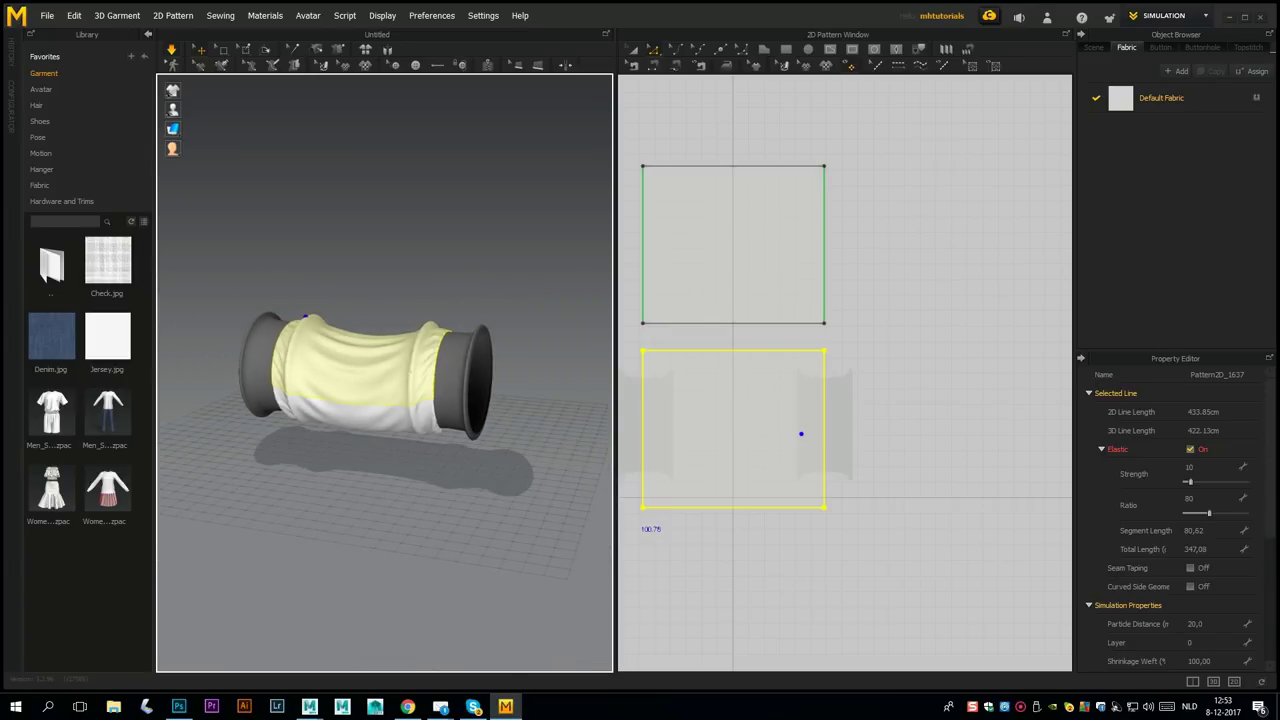
middle_click_drag(384, 370, 414, 344)
right_click_drag(414, 344, 374, 382)
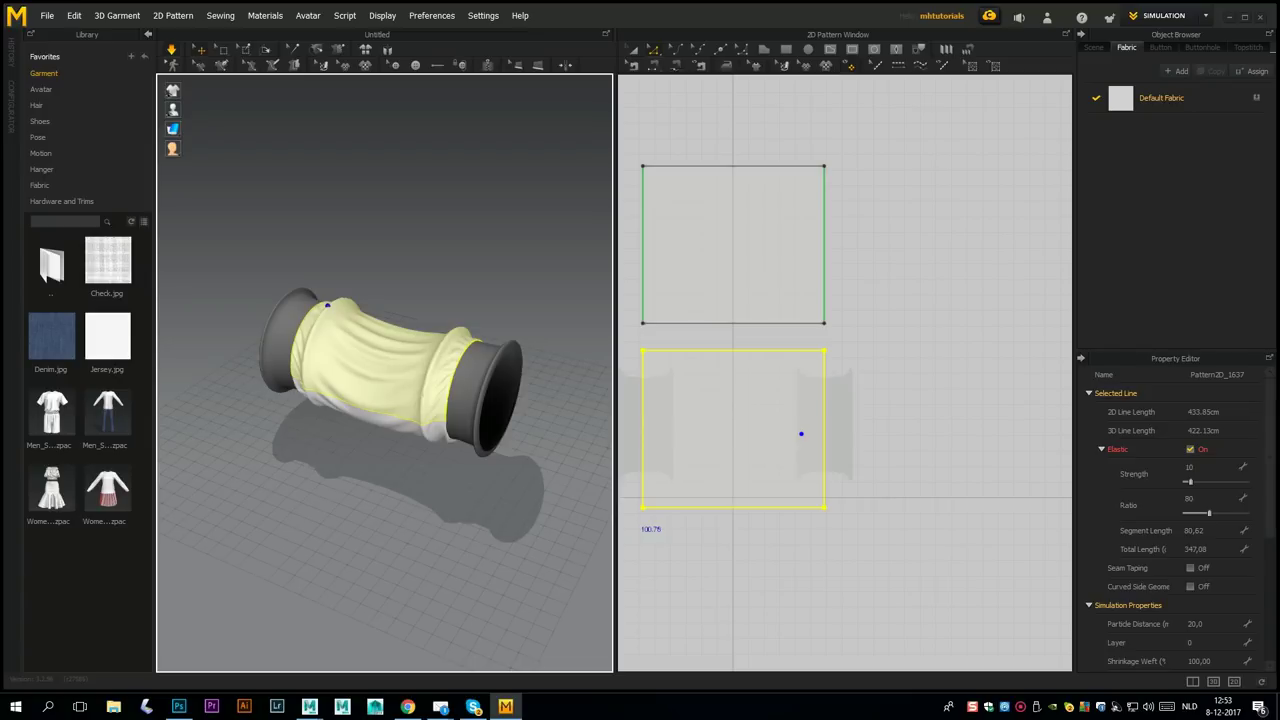
scroll(385, 372, "down", 2)
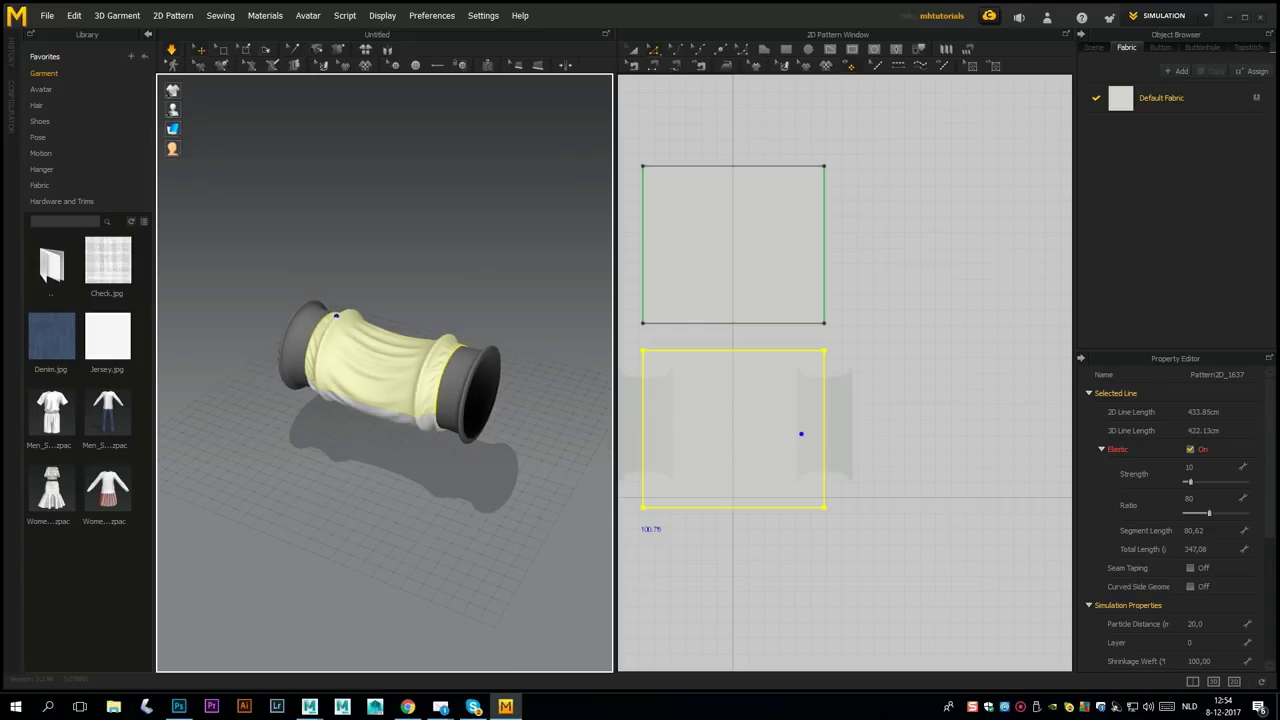
scroll(400, 415, "up", 2)
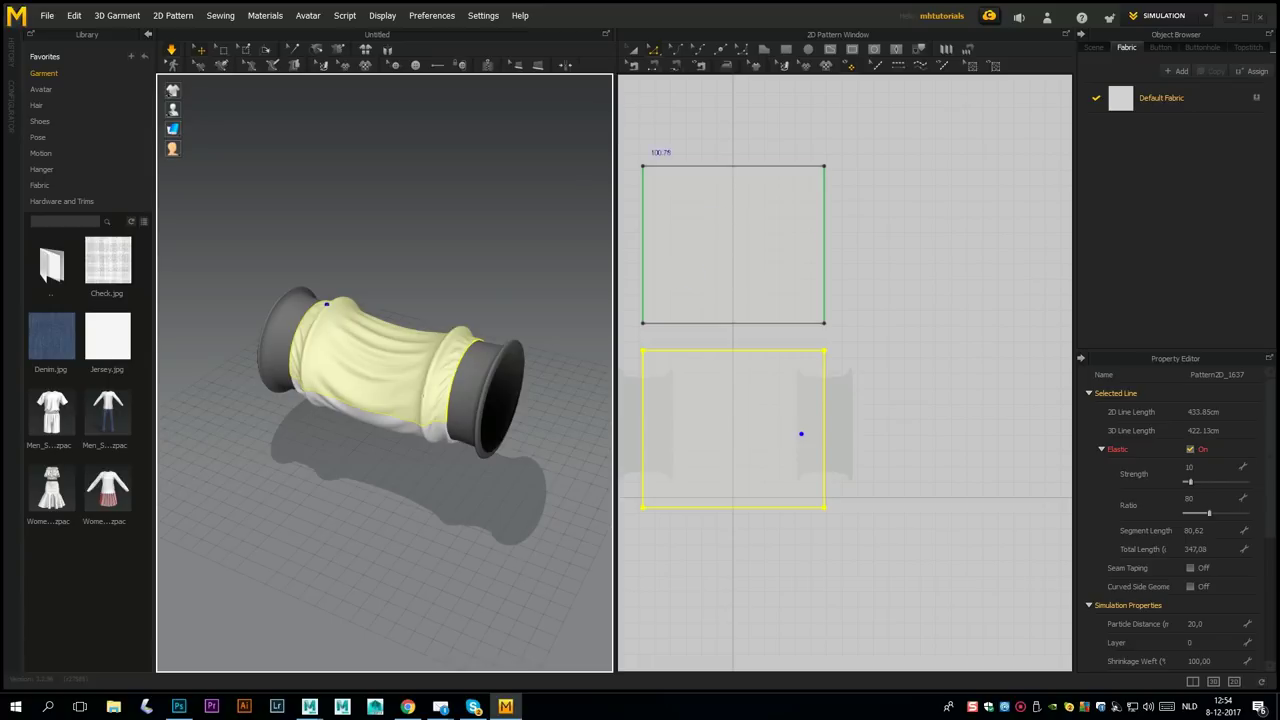
Select both rectangular patterns in the 2D layout with the Transform Pattern tool.
left_click(633, 49)
left_click(725, 254)
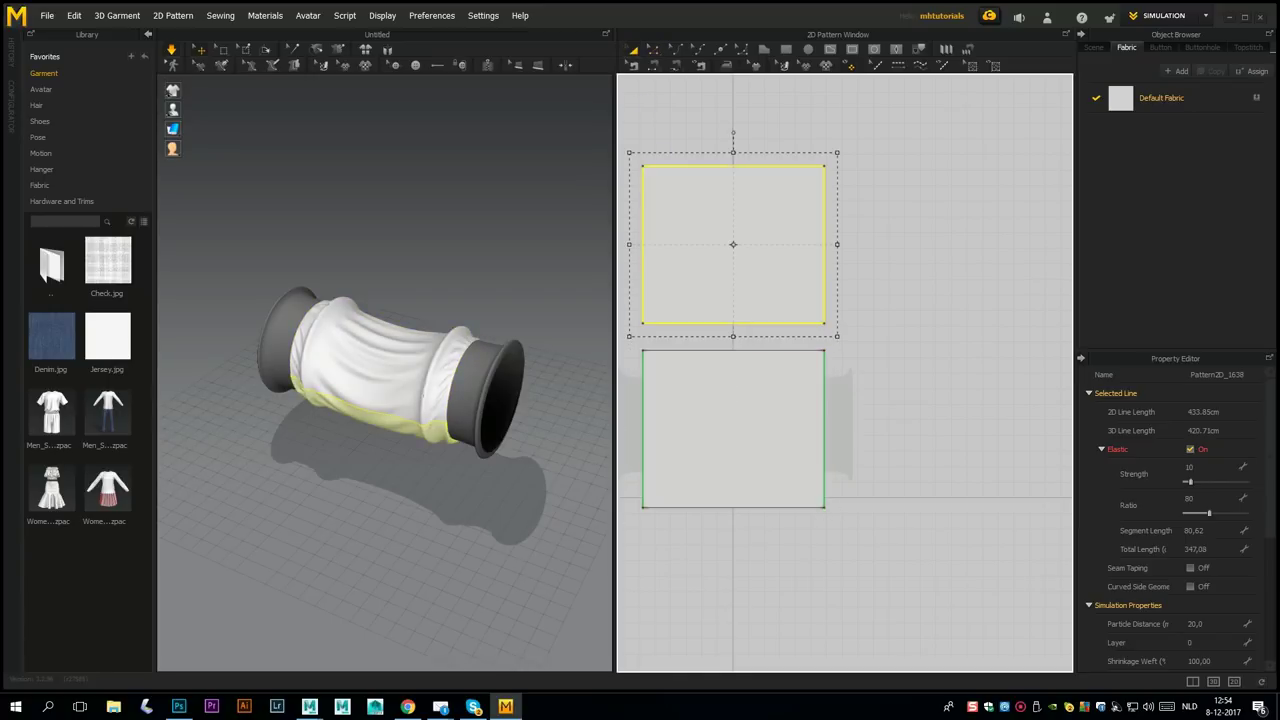
key("ctrl+a")
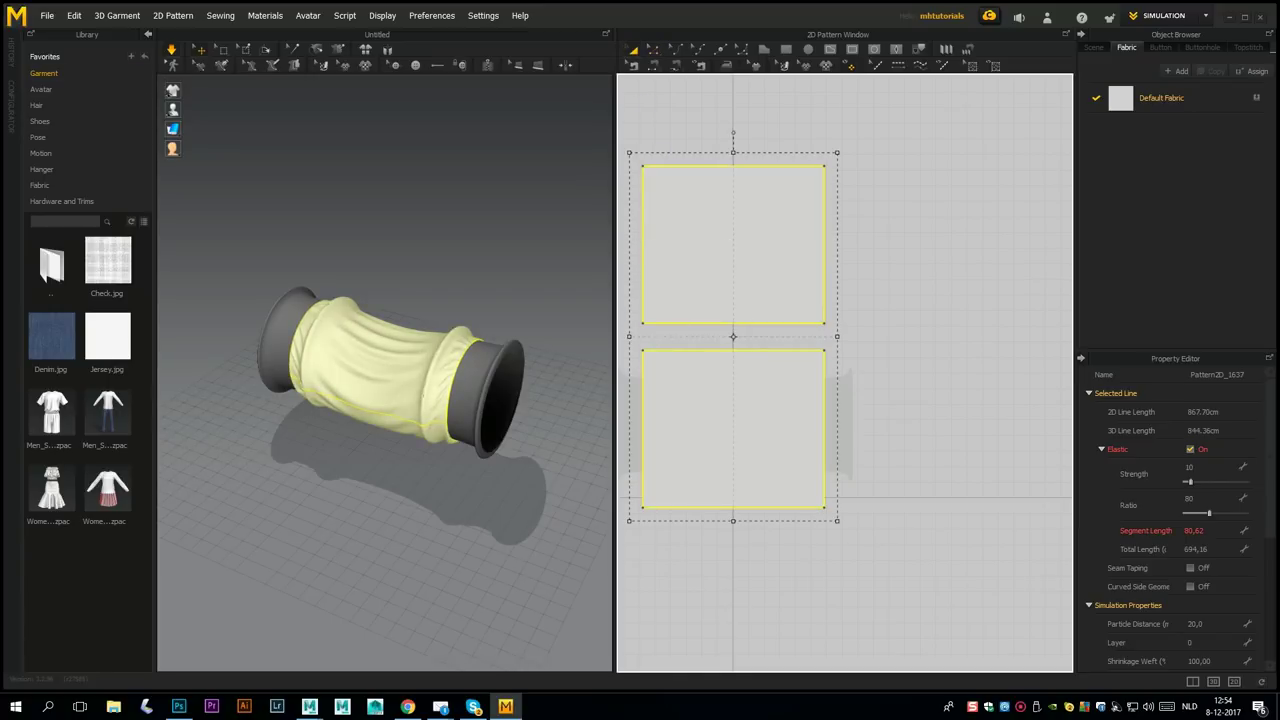
left_click(47, 15)
mouse_move(55, 190)
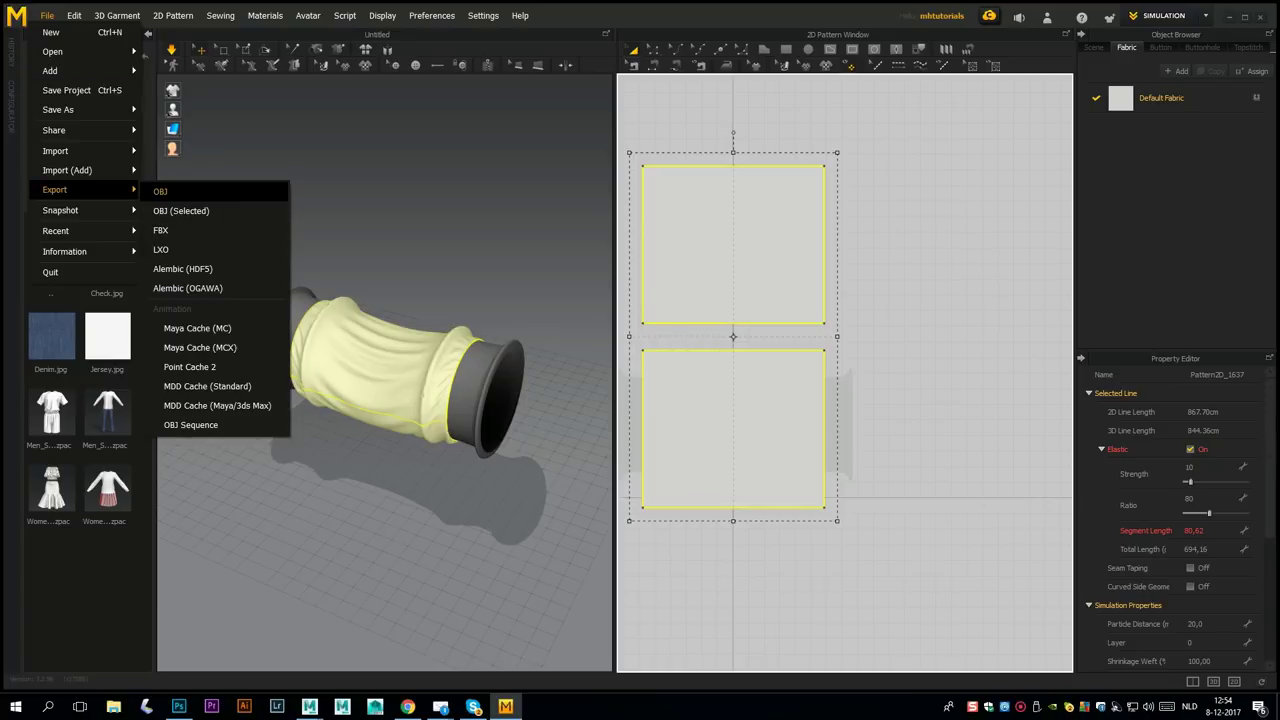
left_click(160, 191)
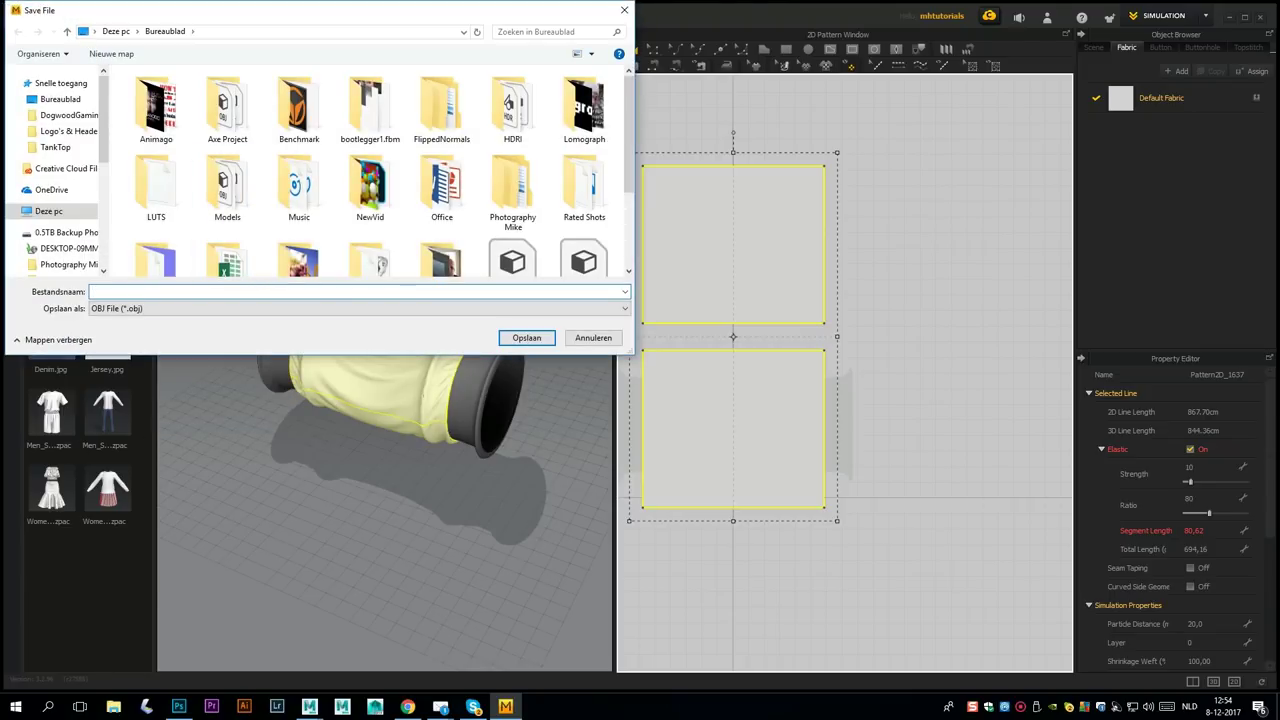
left_click(593, 337)
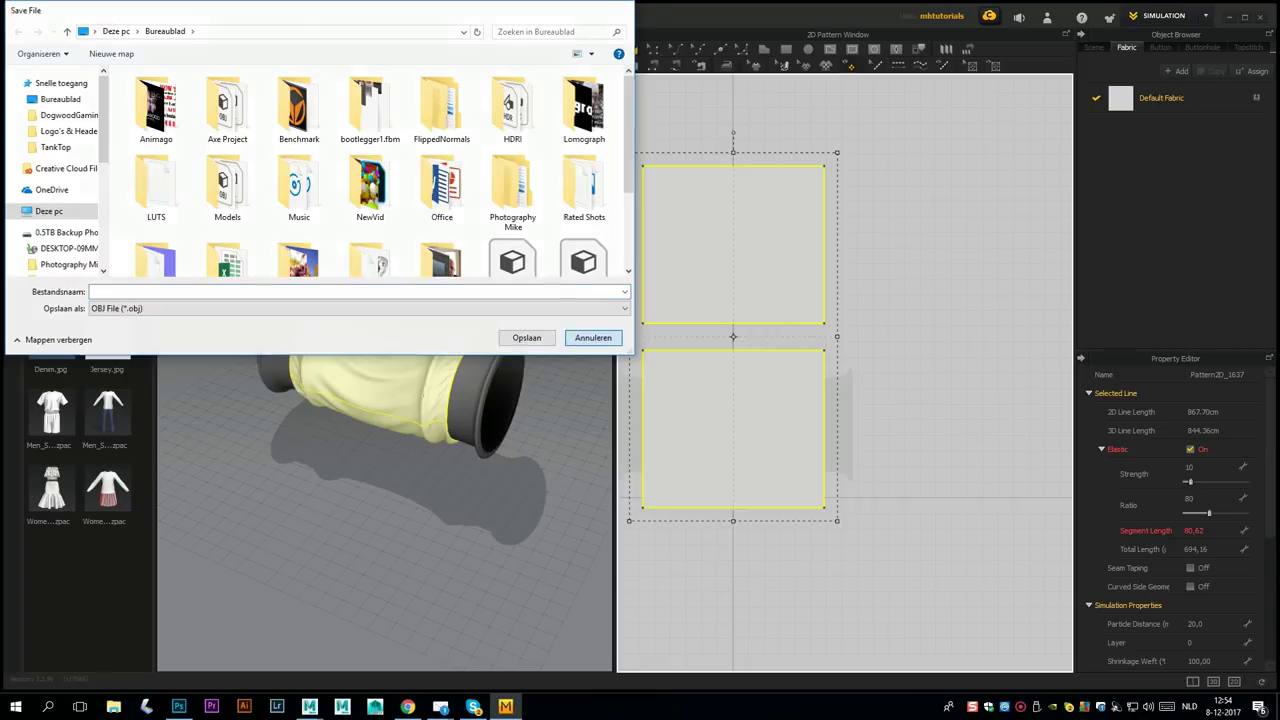
Start an OBJ export of the hose to the desktop with the file name HoseClothSection.
left_click(47, 15)
mouse_move(60, 109)
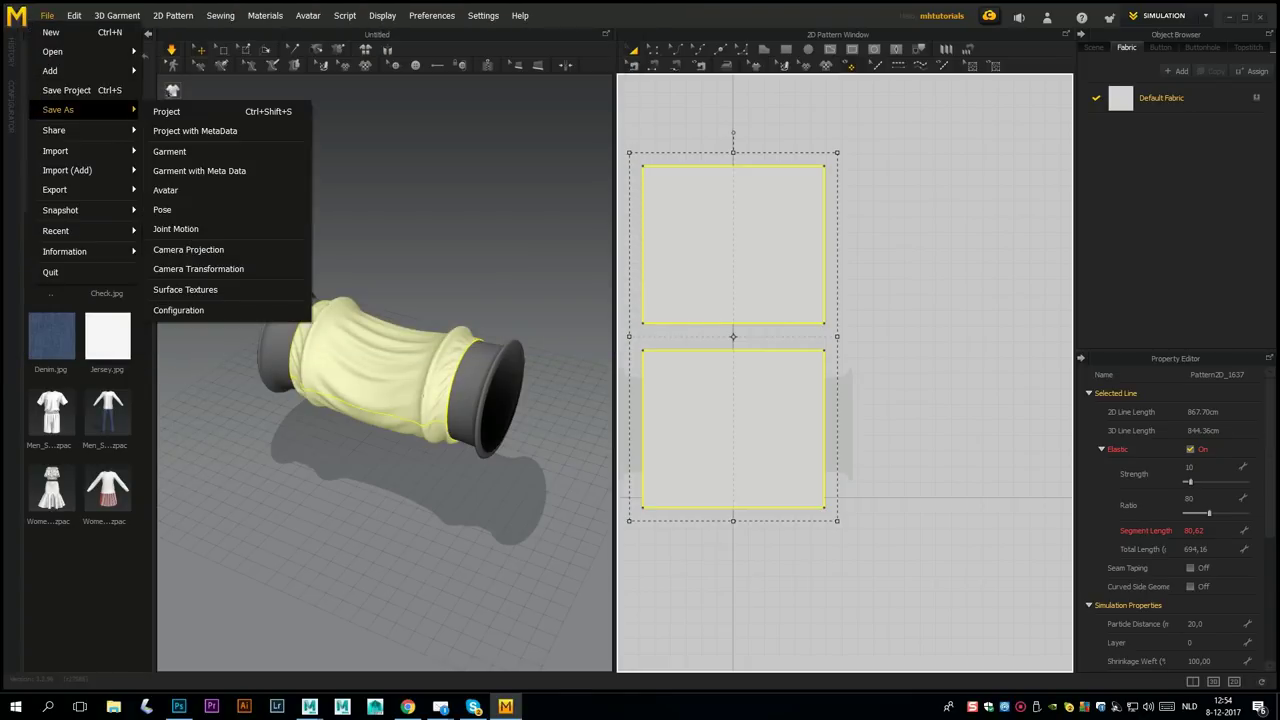
mouse_move(55, 189)
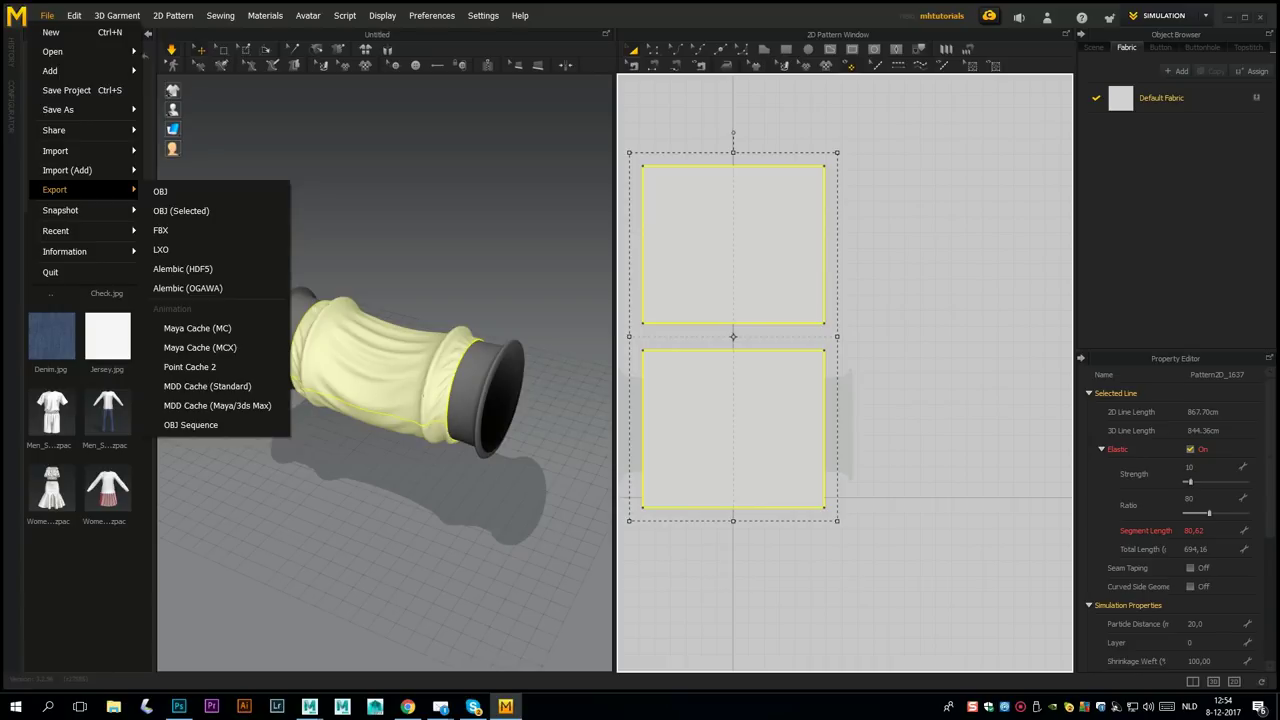
left_click(162, 191)
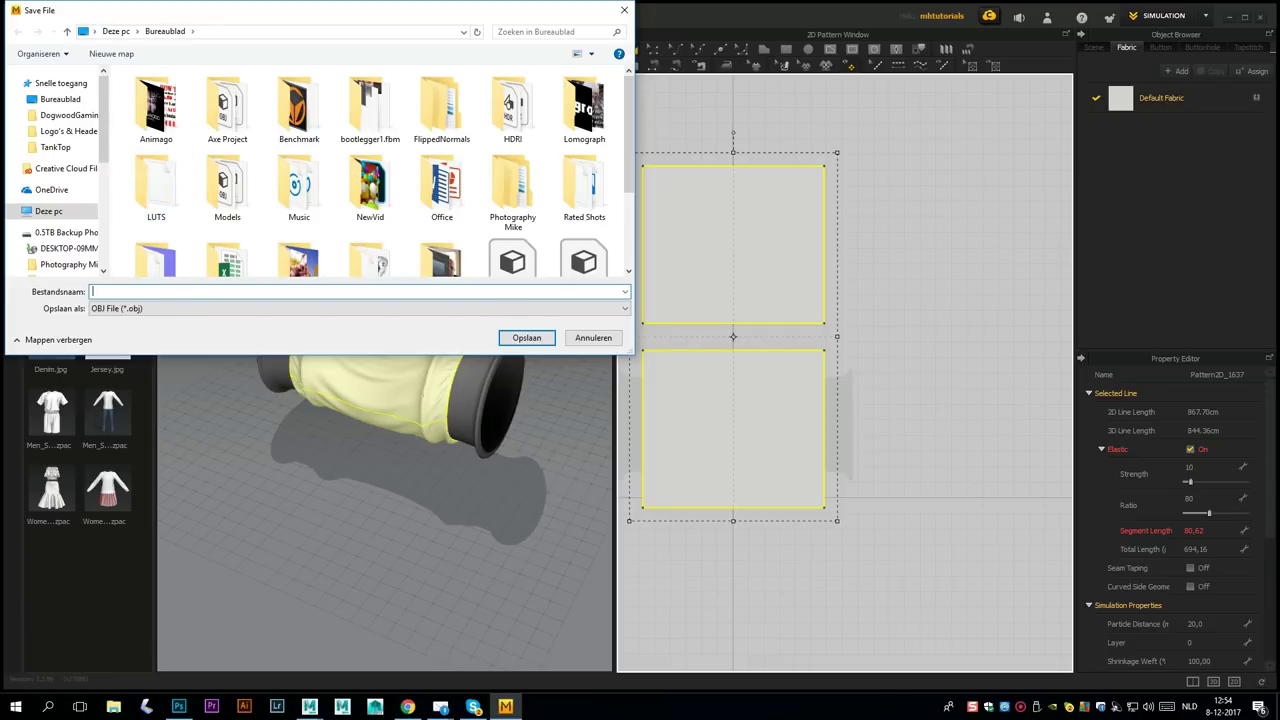
type("HoseC")
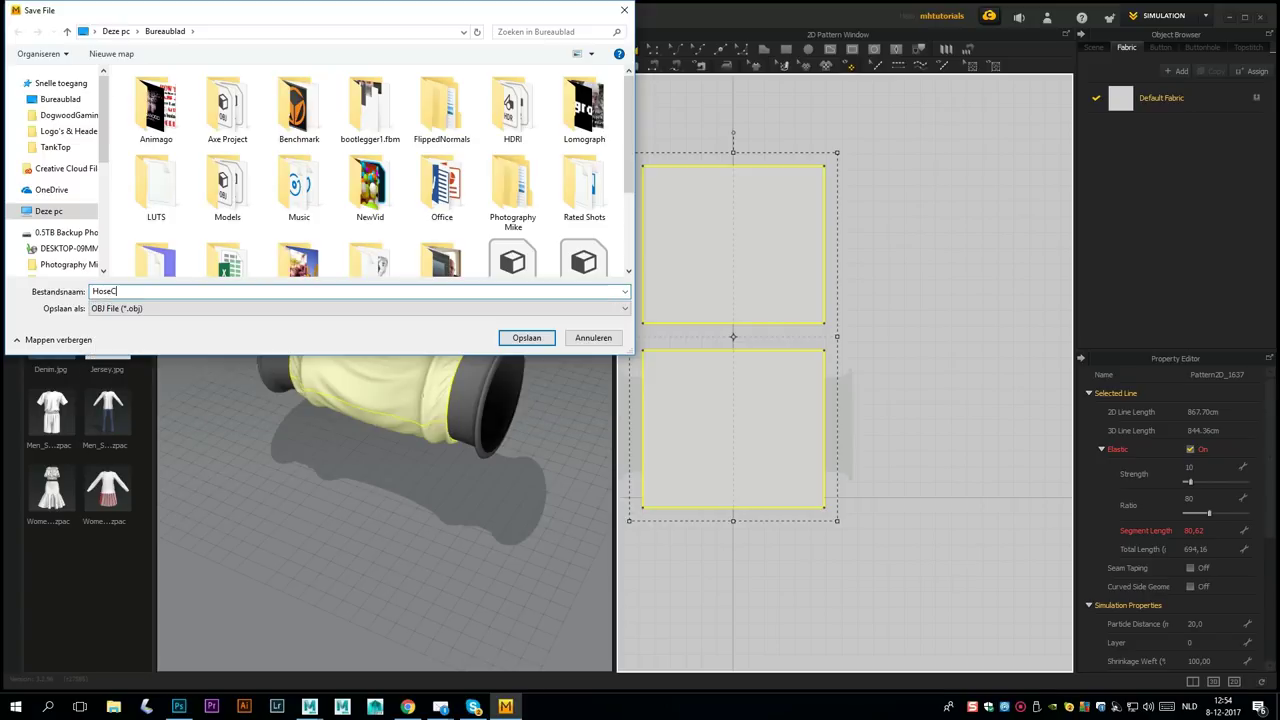
type("lothSe")
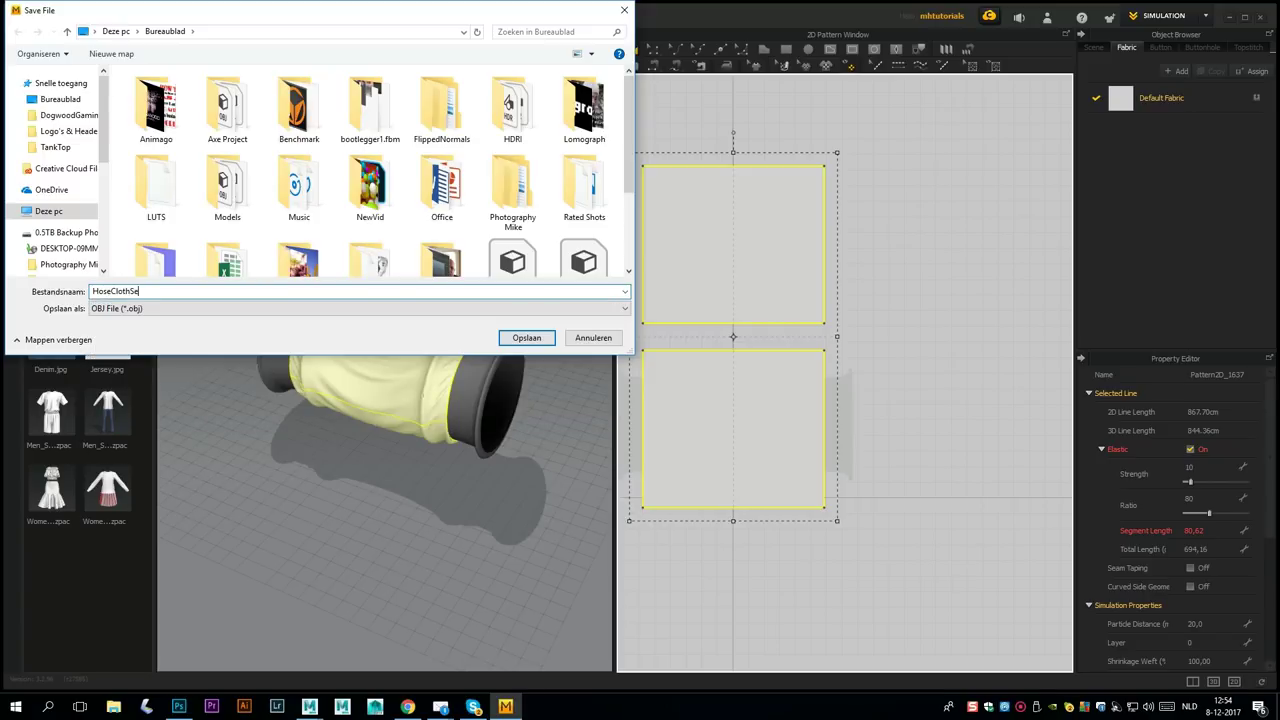
type("ction")
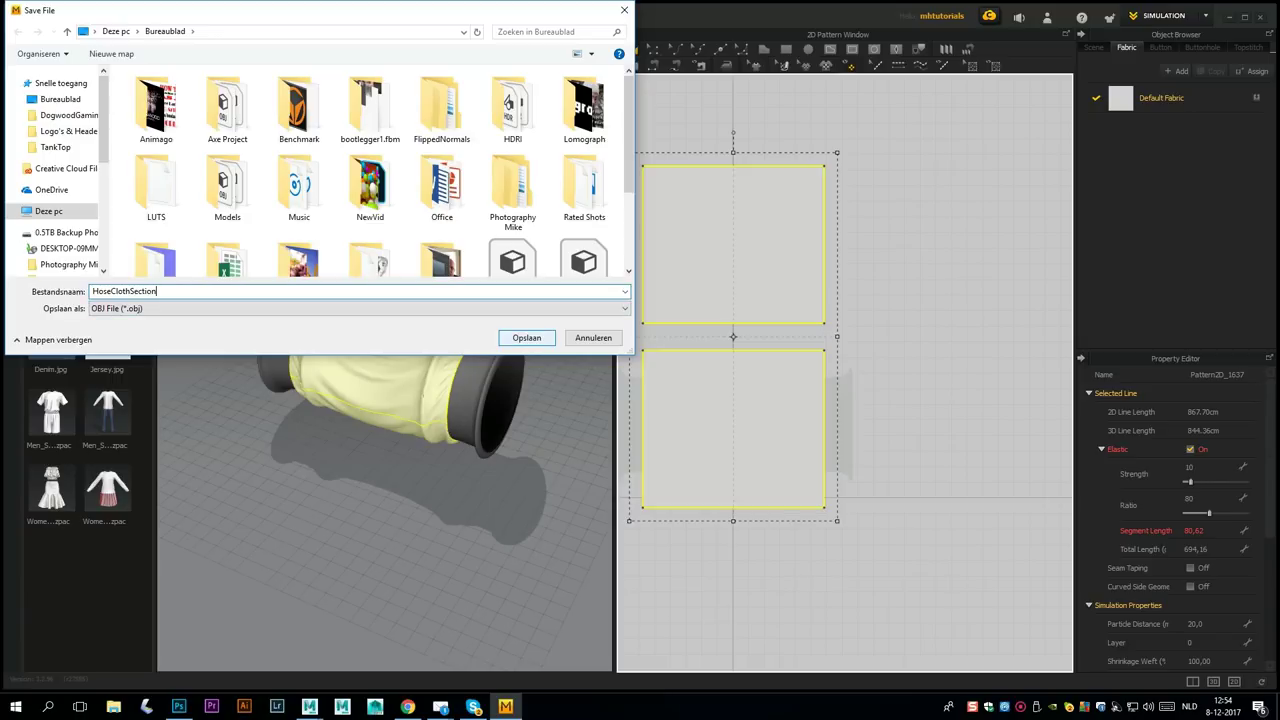
key("Return")
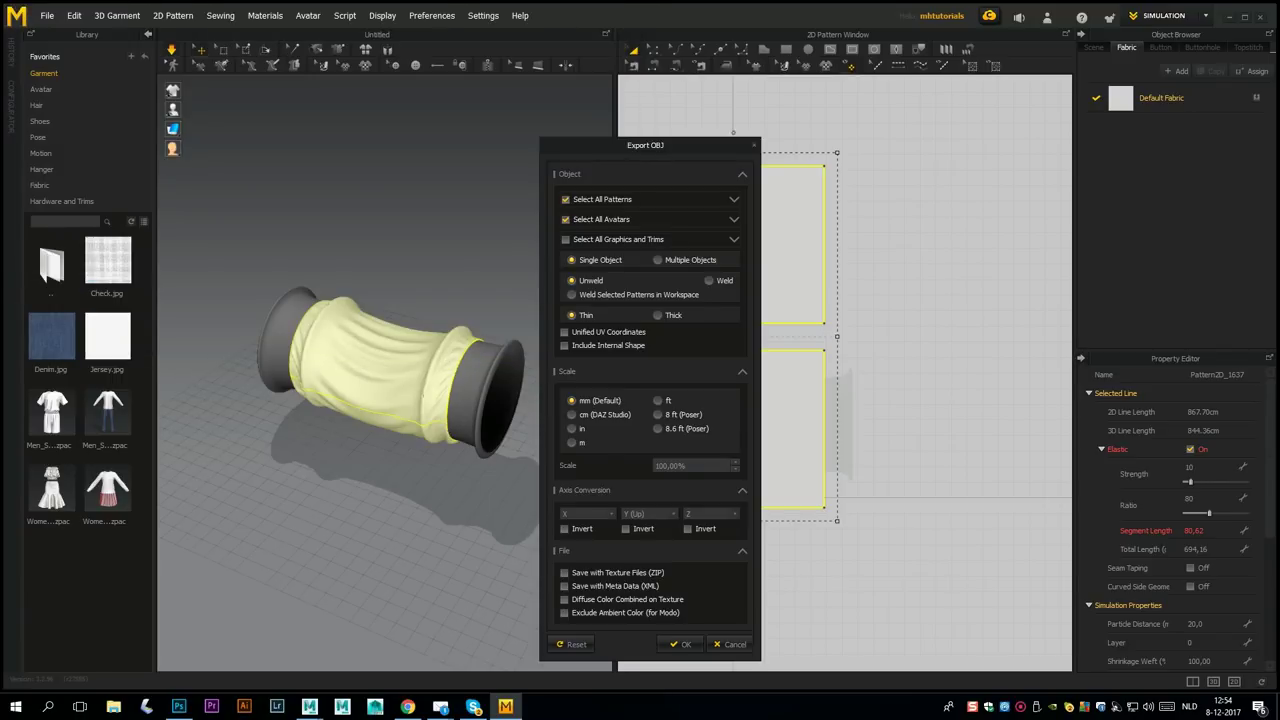
Exclude all avatars from the OBJ export, keep all patterns included, and run the export.
left_click_drag(645, 145, 693, 94)
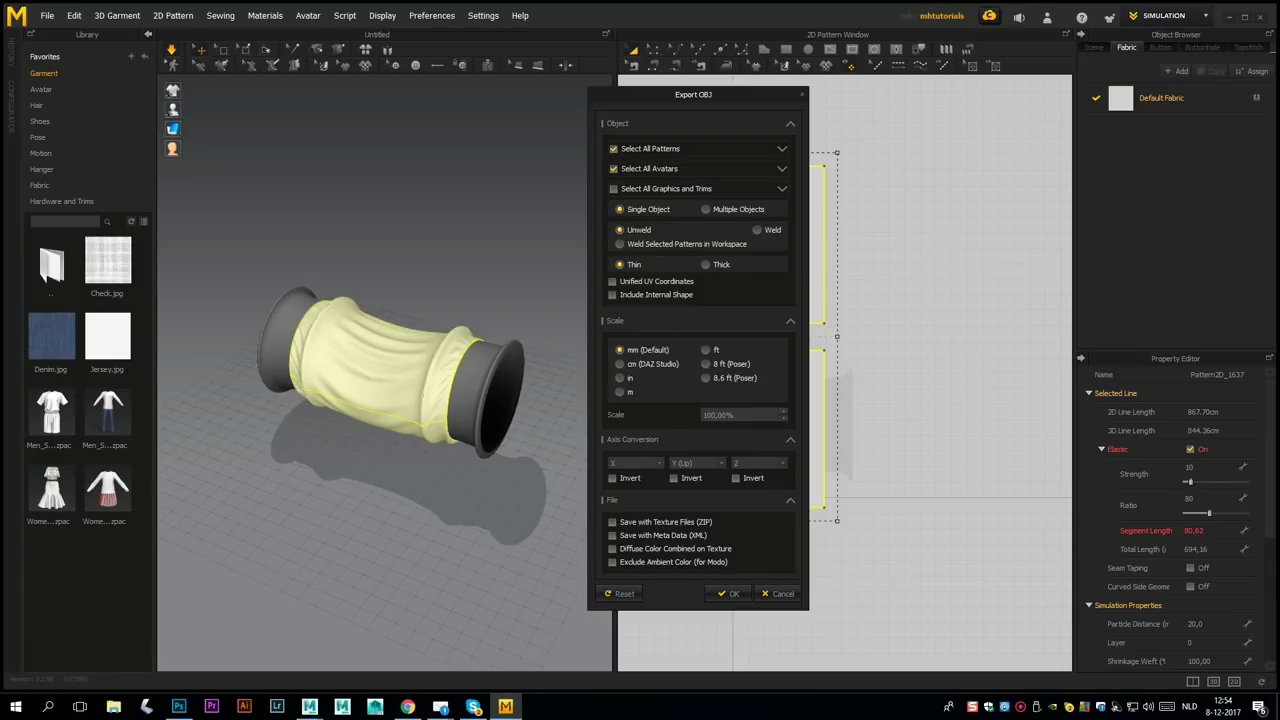
left_click(614, 169)
left_click(729, 593)
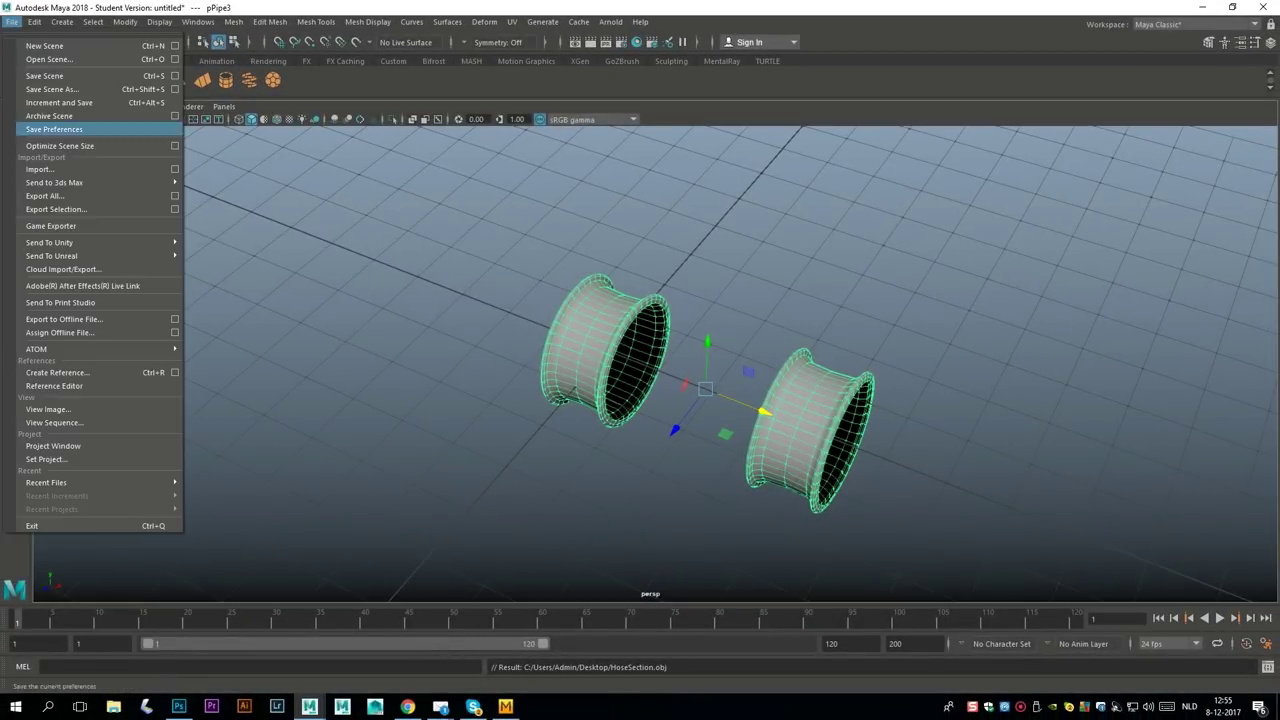
Switch to Maya and import HoseClothSection.obj from the desktop into the scene with the two rings.
left_click(40, 169)
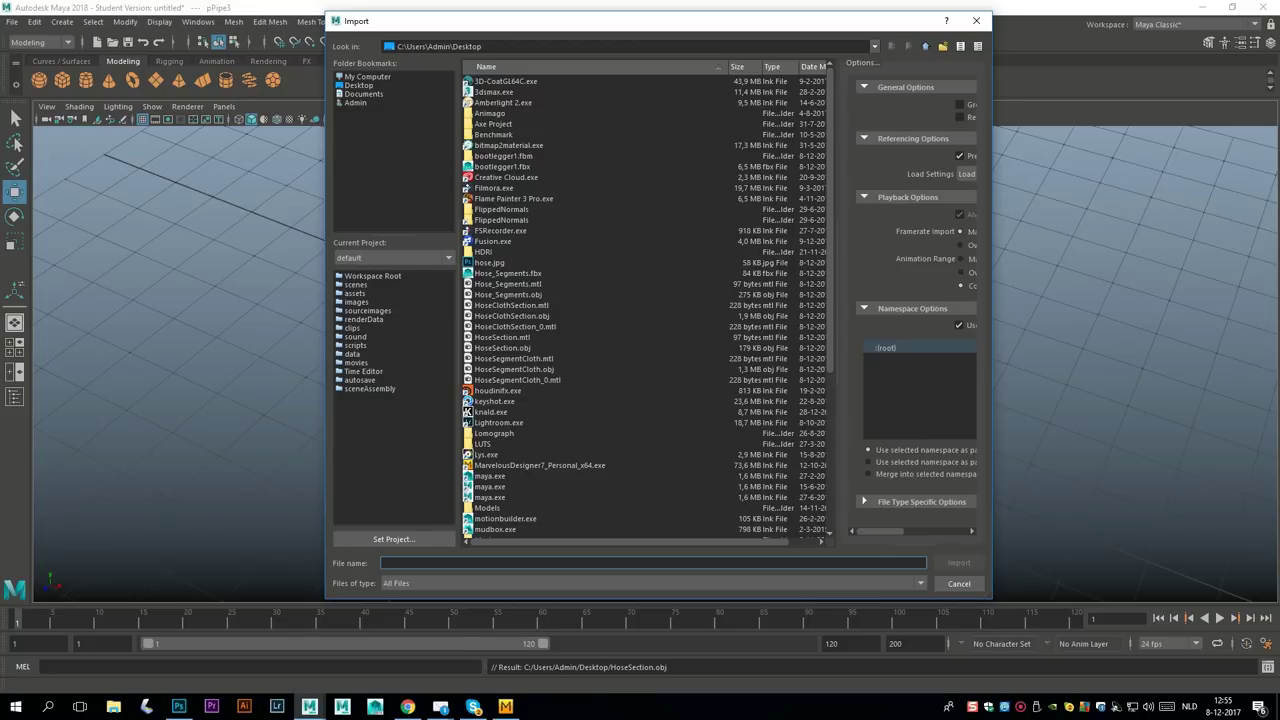
left_click(512, 316)
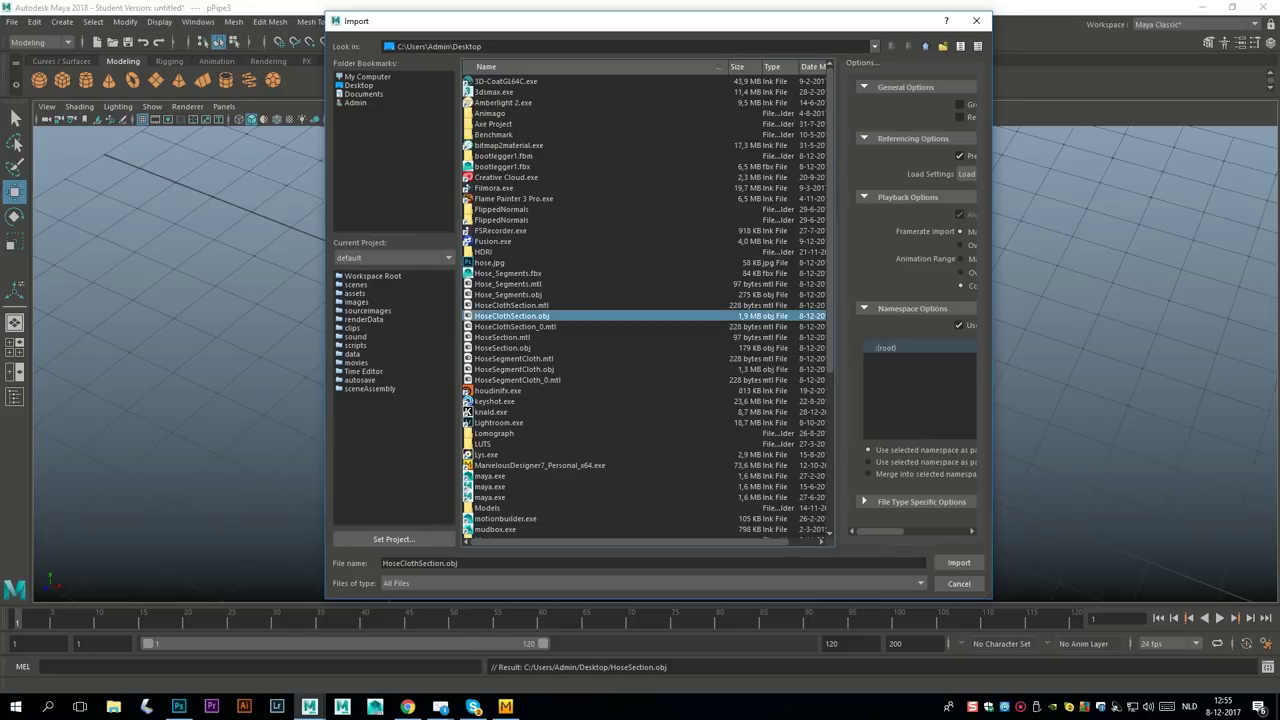
left_click(959, 563)
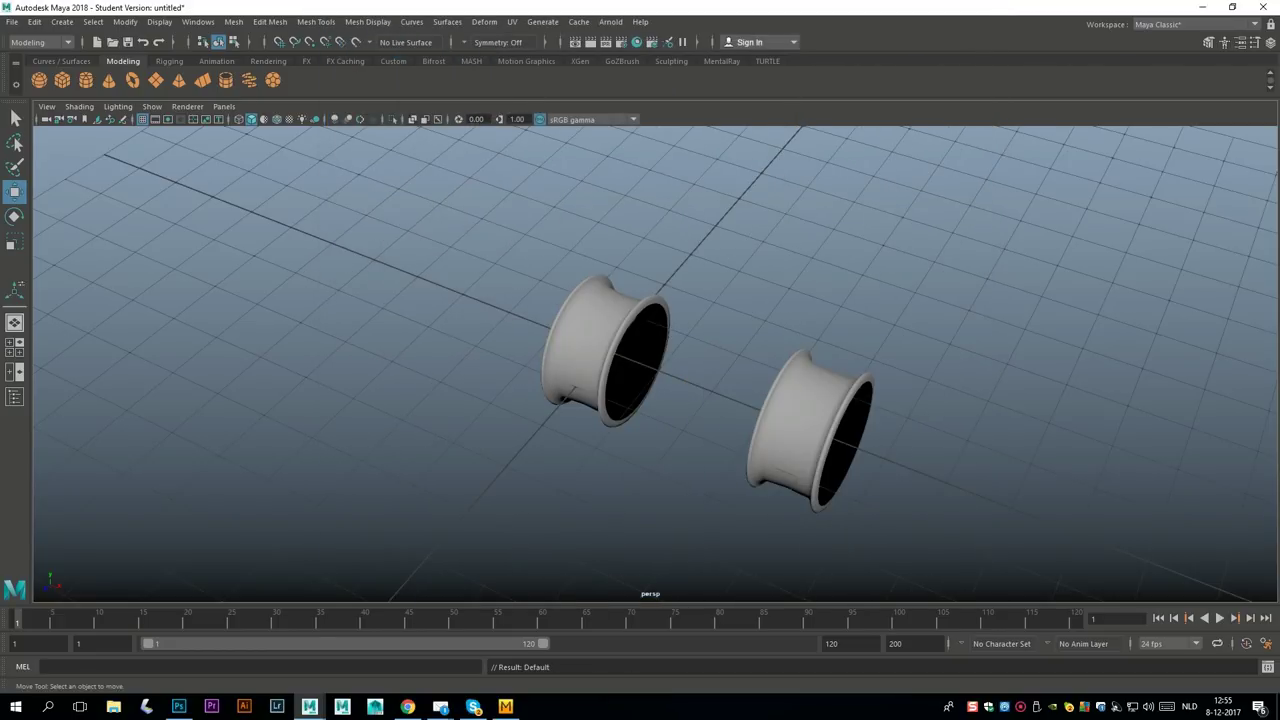
scroll(655, 364, "down", 10)
scroll(655, 364, "down", 10)
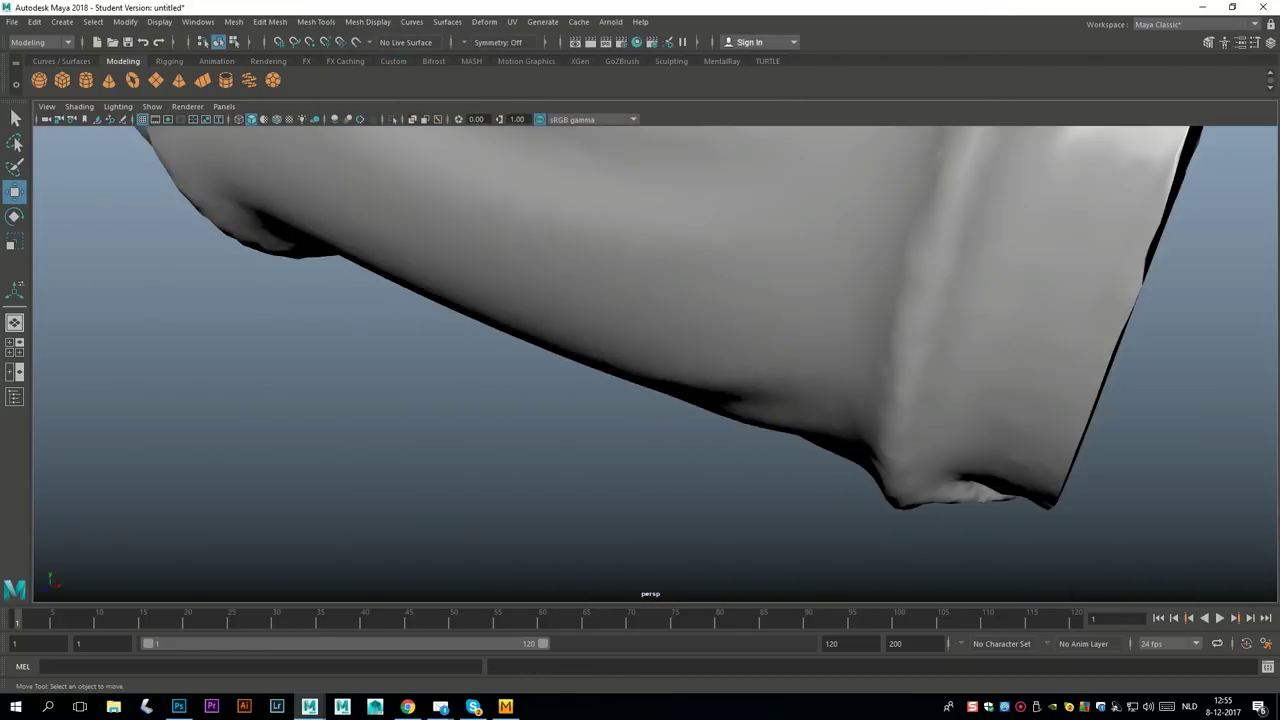
Select the imported cloth mesh and center its pivot.
left_click(657, 304)
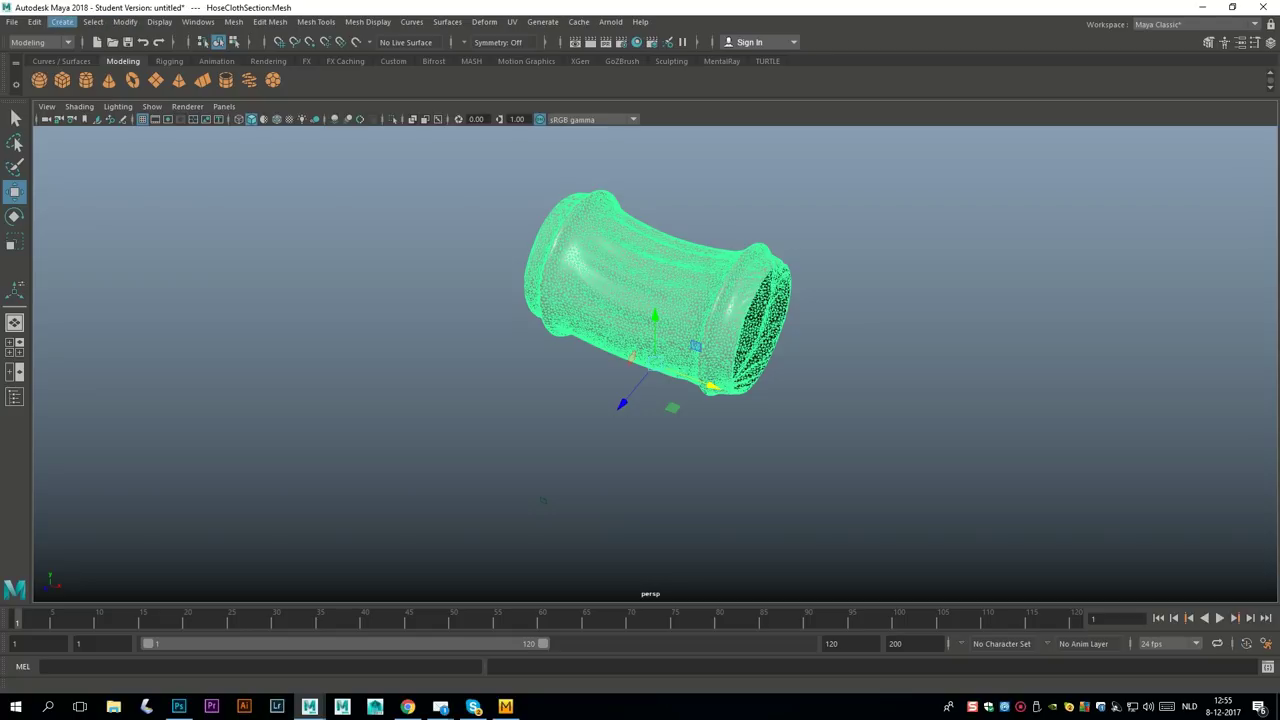
left_click(125, 21)
left_click(153, 119)
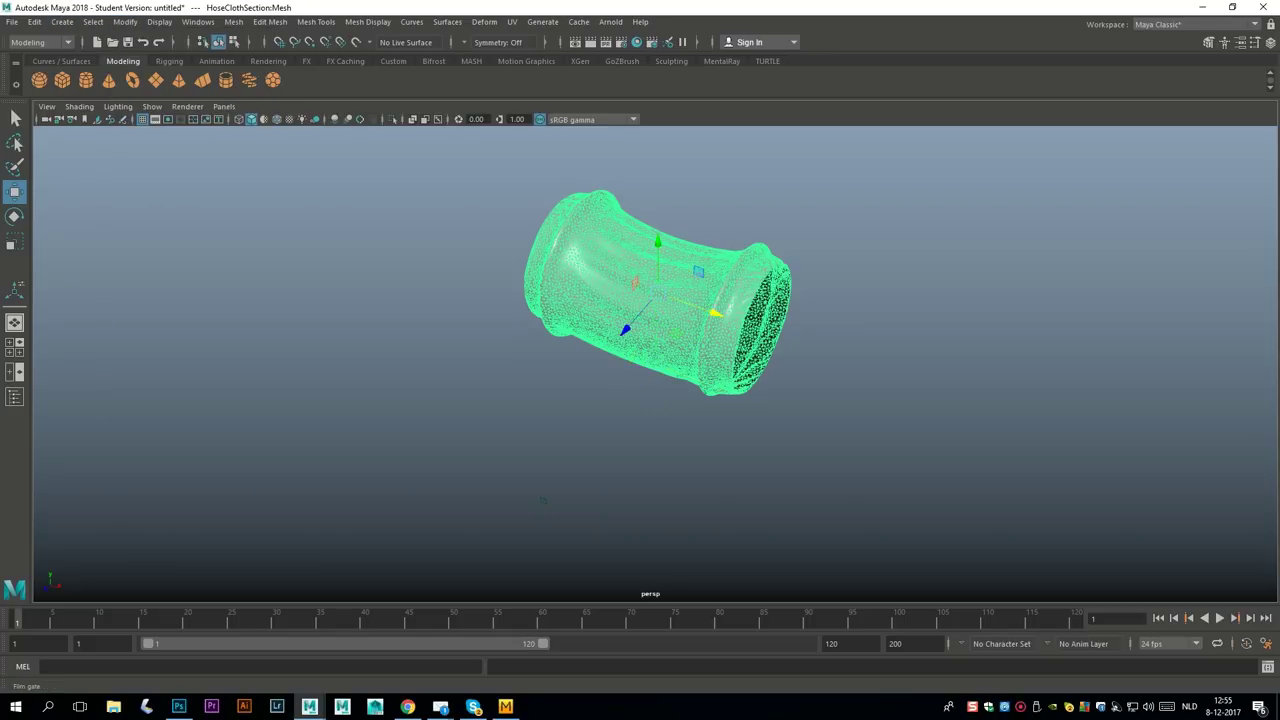
Scale the cloth mesh down uniformly to roughly match the size of the rings.
key("r")
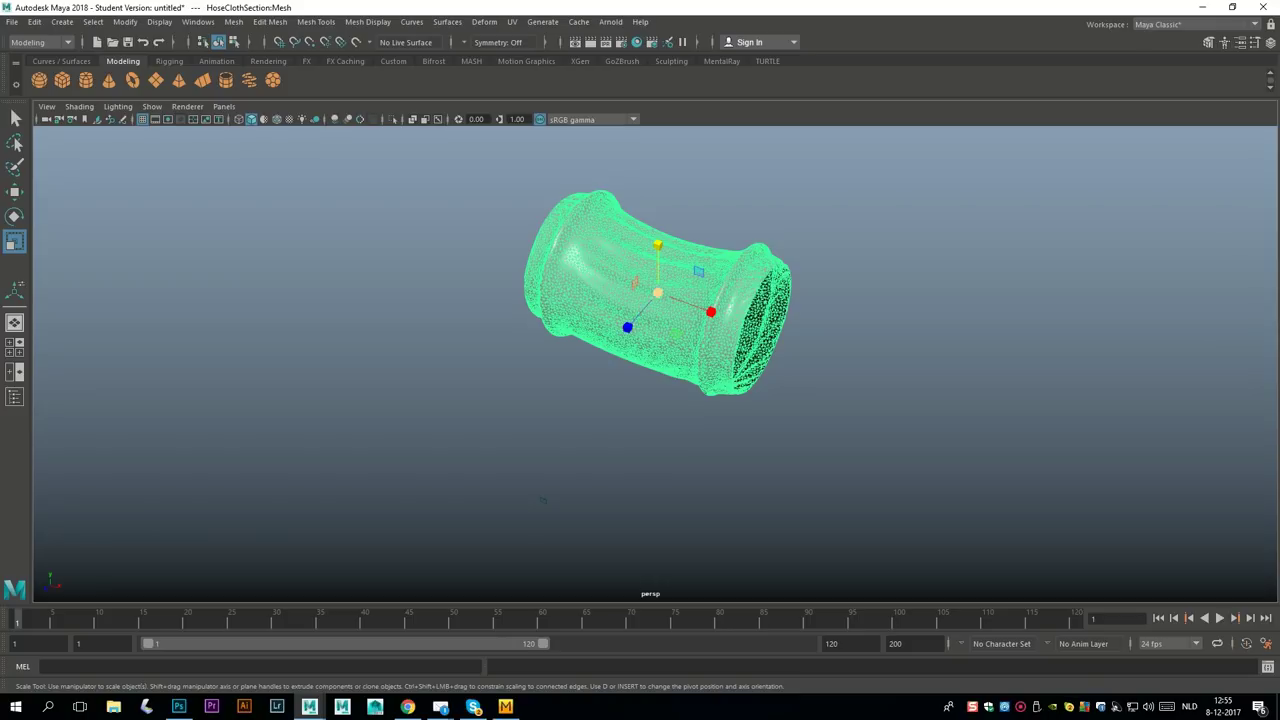
left_click_drag(657, 293, 592, 293)
left_click_drag(655, 363, 573, 364)
key("f")
scroll(655, 364, "down", 6)
key("f")
scroll(655, 364, "down", 5)
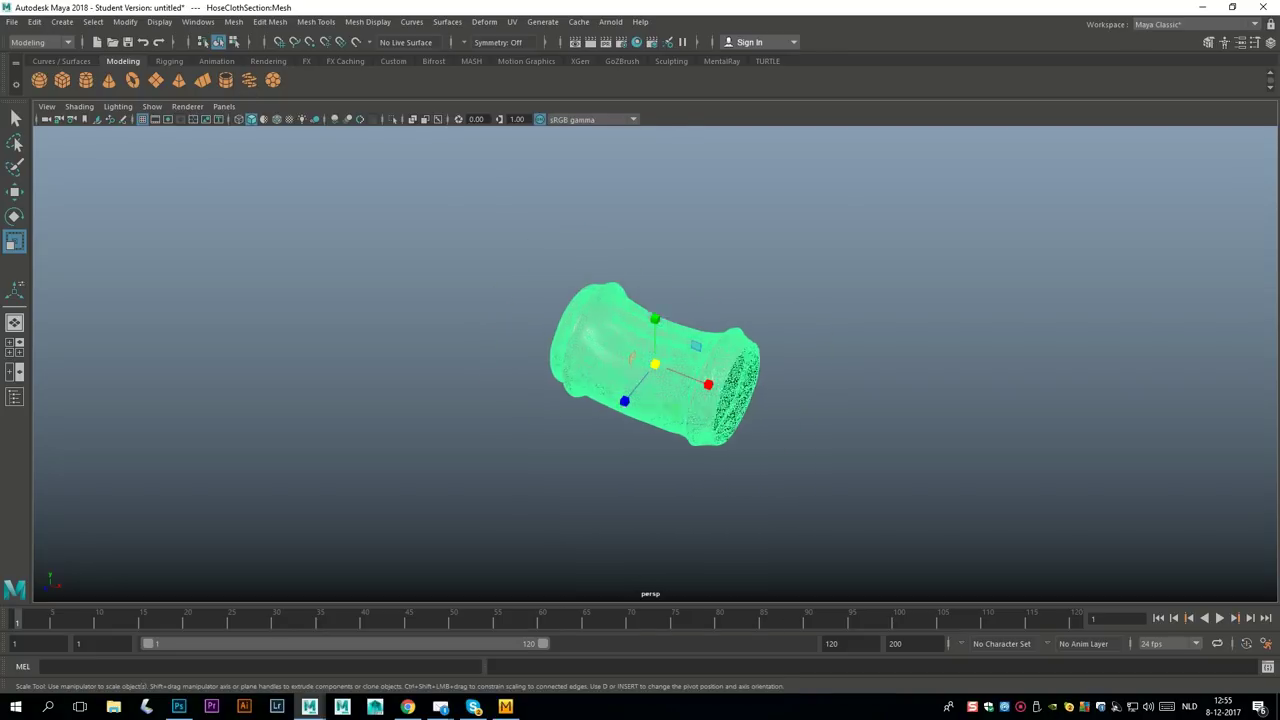
scroll(655, 364, "up", 2)
Move the cloth mesh close to the rings in the top view.
left_click(14, 347)
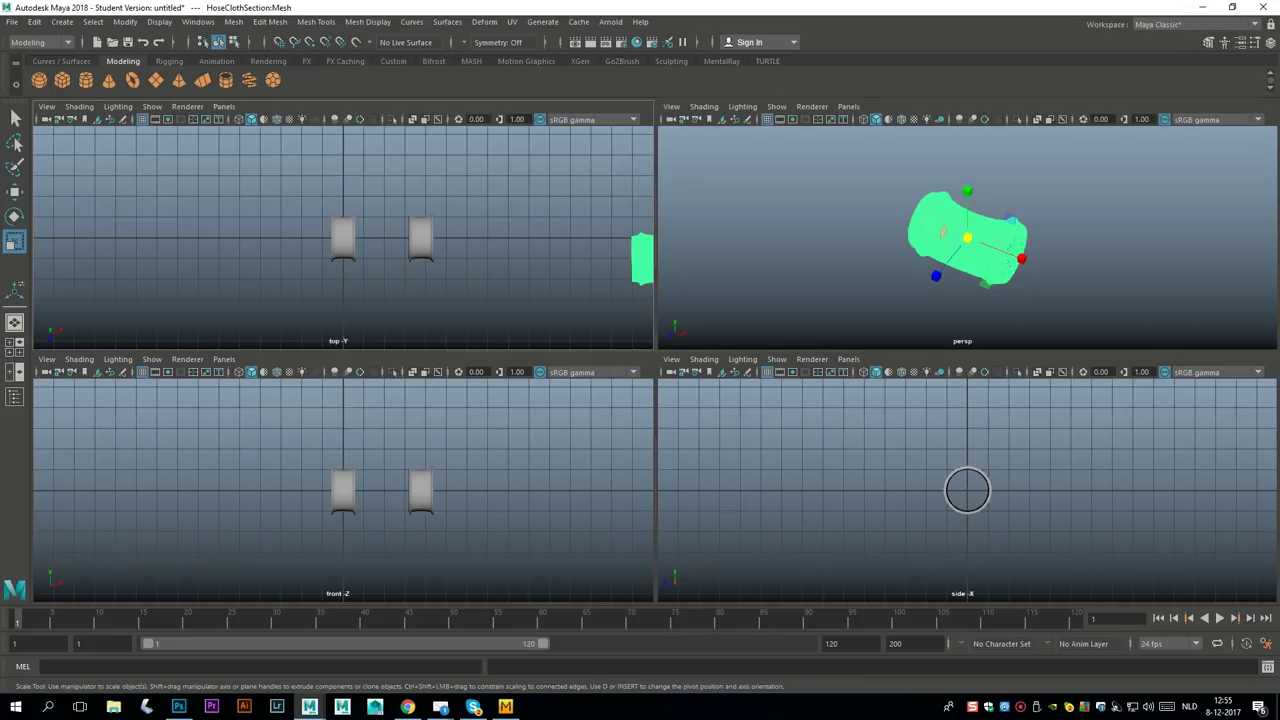
key("space")
scroll(655, 364, "down", 4)
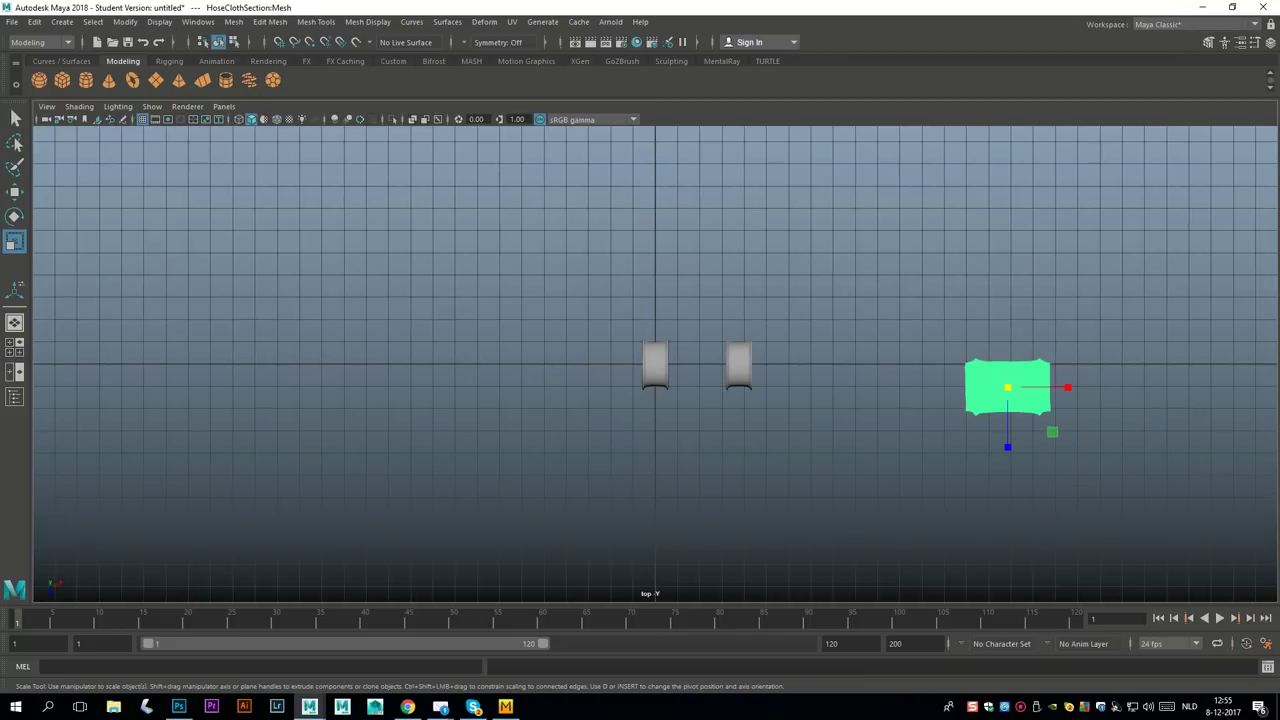
key("w")
left_click_drag(1052, 432, 826, 298)
Snap the pair of rings and the cloth mesh to the grid origin in the top view, and display it as wireframe.
left_click(739, 364)
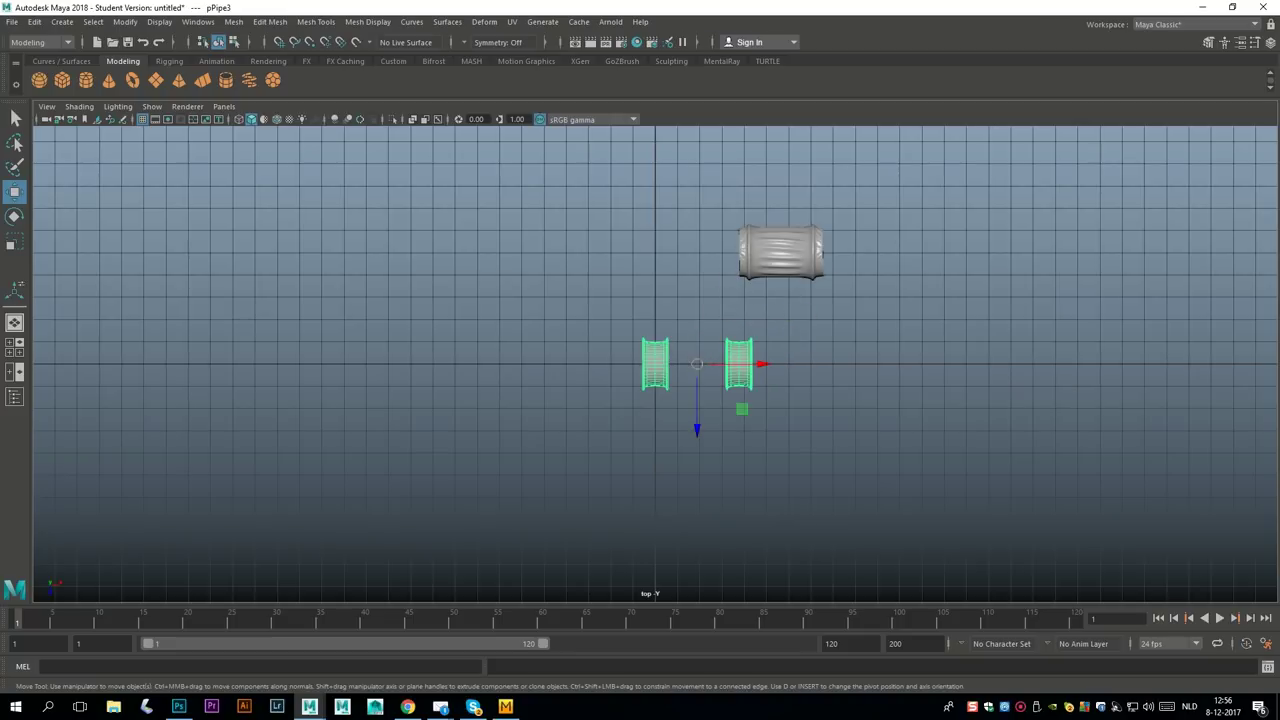
left_click_drag(697, 364, 655, 364)
left_click(781, 252)
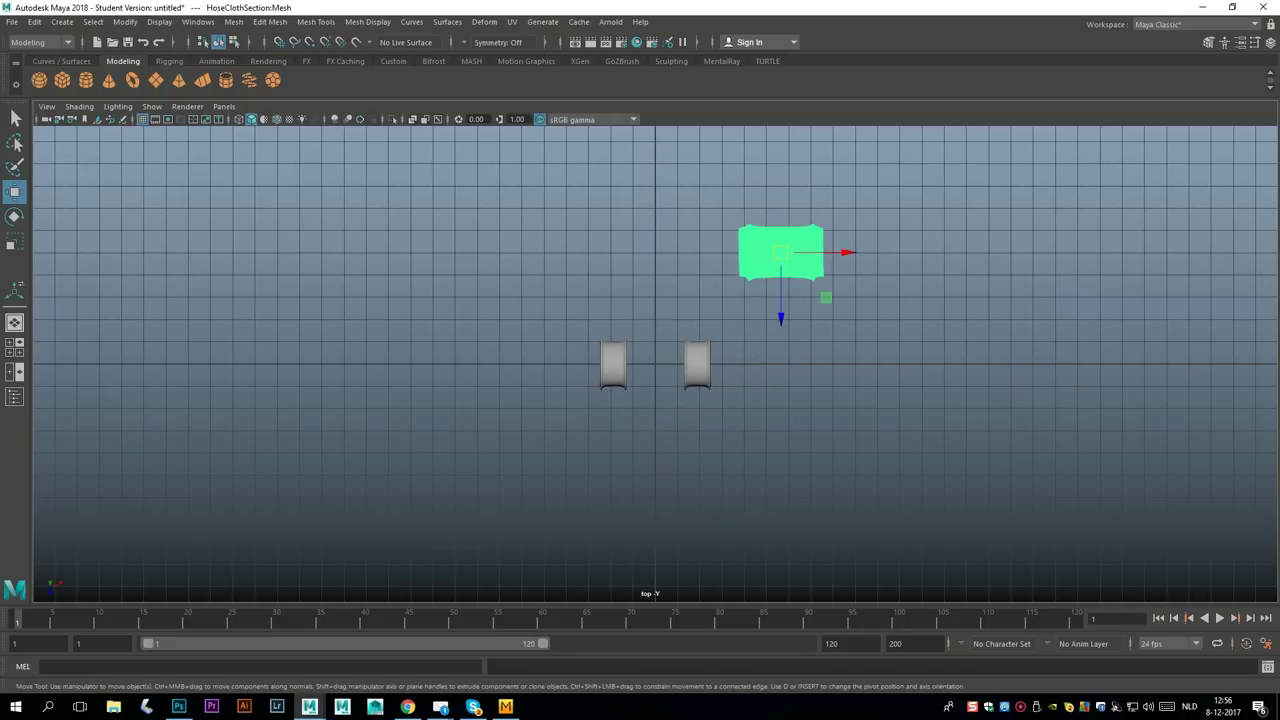
left_click_drag(781, 252, 655, 364)
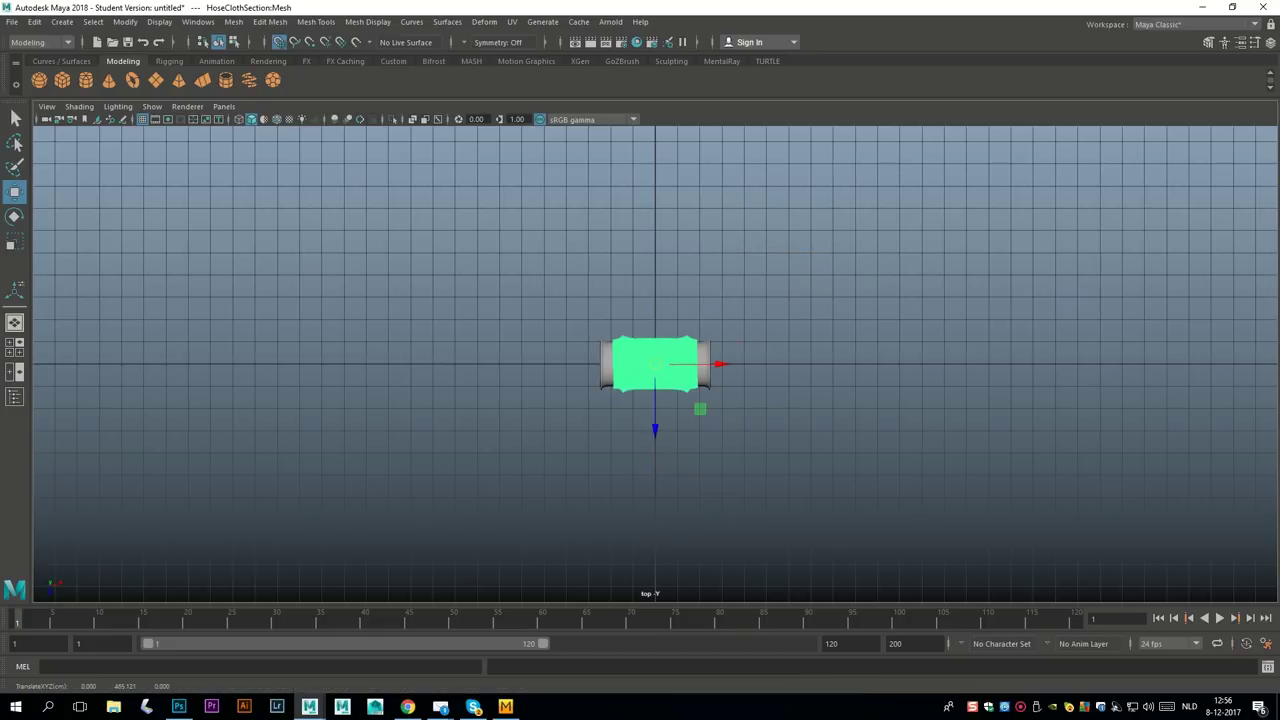
key("4")
scroll(655, 364, "up", 10)
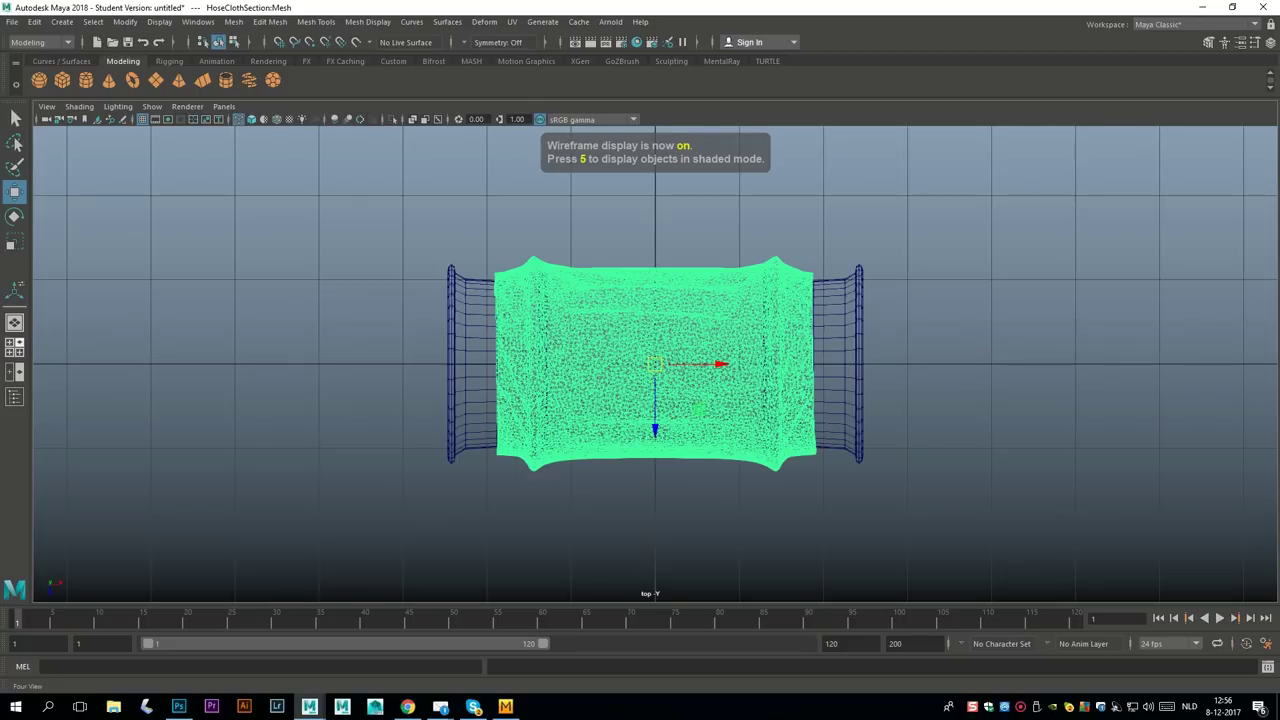
Check in the perspective view whether the cloth mesh lines up with the rings.
key("space")
key("space")
key("f")
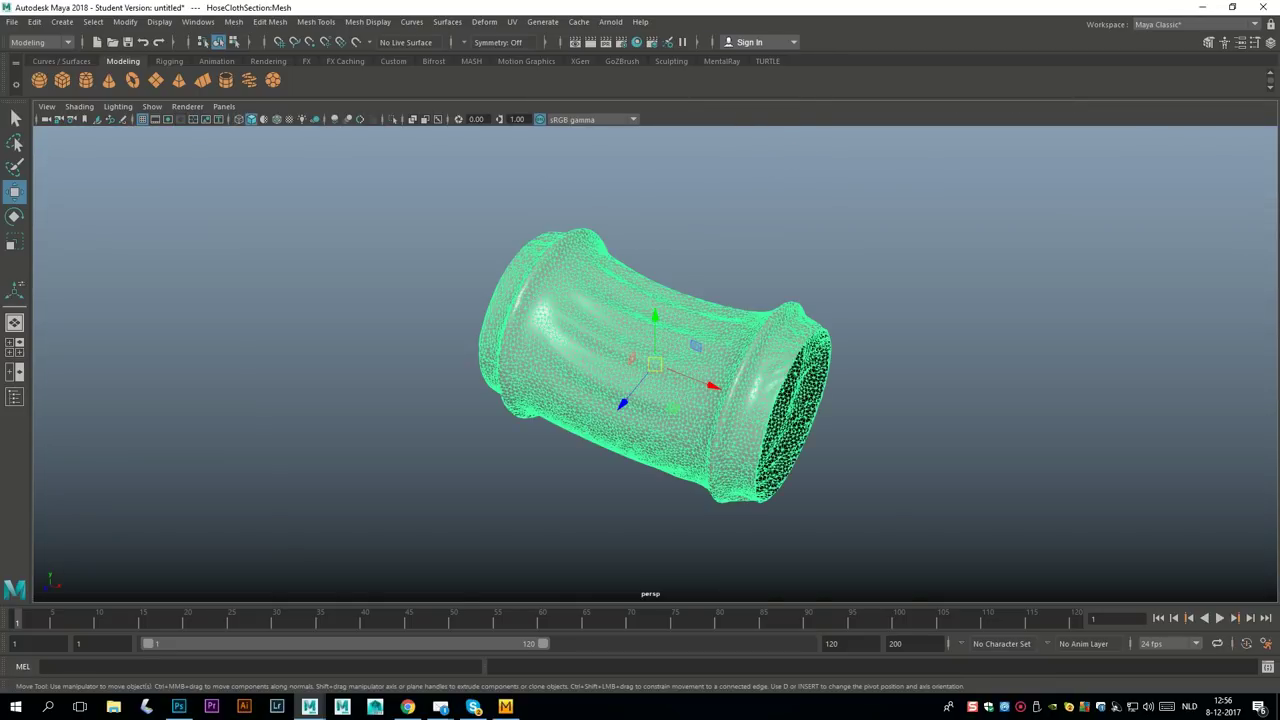
scroll(655, 364, "down", 5)
left_click_drag(655, 364, 530, 325, "alt")
scroll(530, 325, "down", 10)
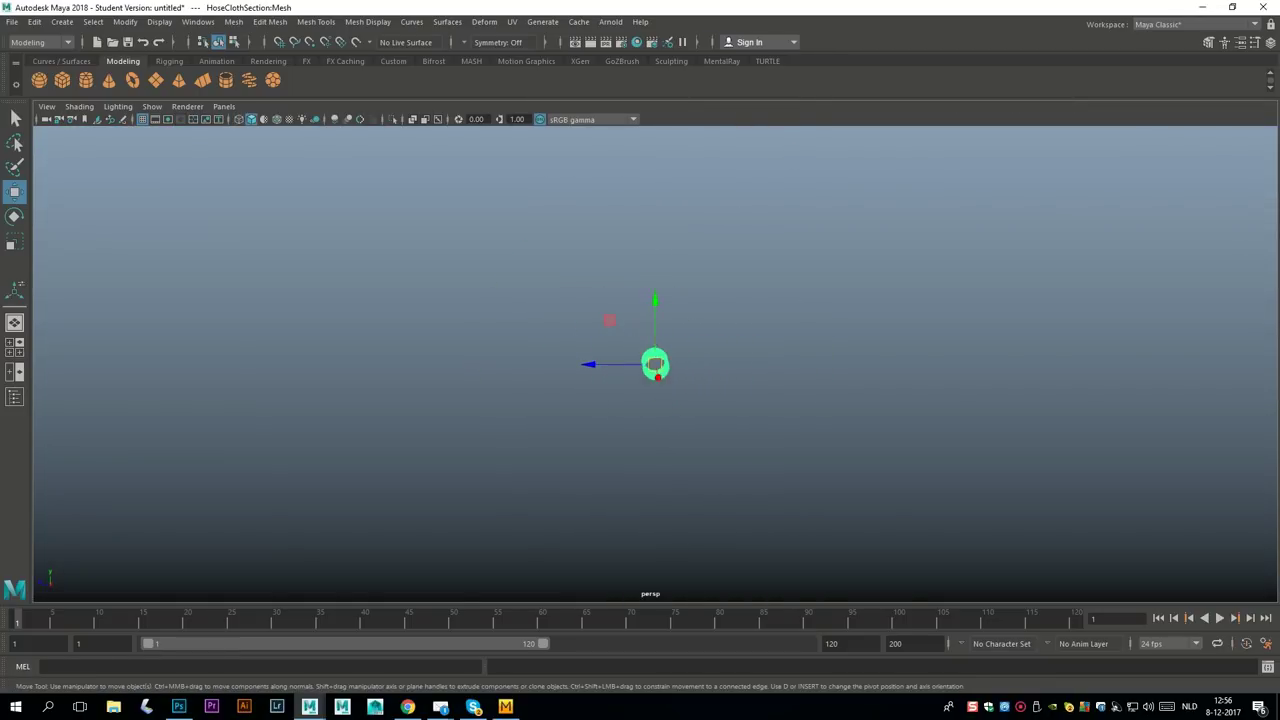
scroll(655, 364, "down", 10)
scroll(655, 364, "up", 10)
Snap the cloth mesh vertically to the grid origin in the side view so it is concentric with the rings.
left_click(14, 347)
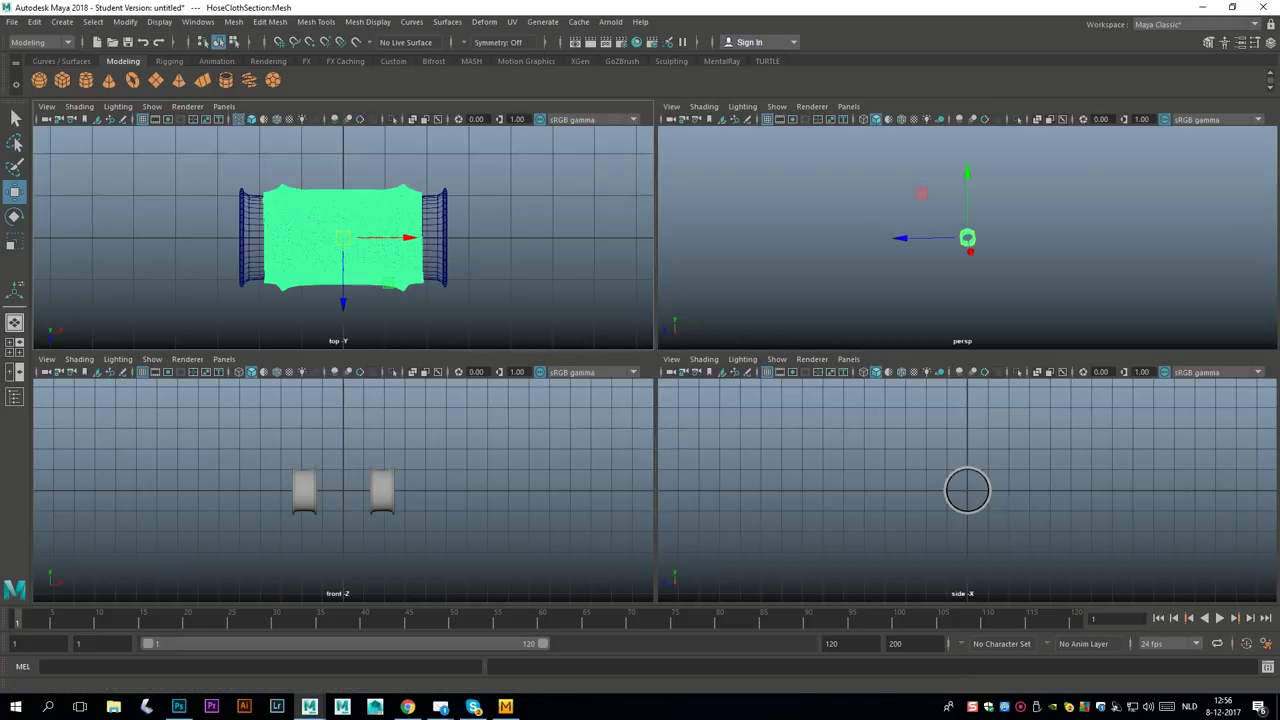
scroll(343, 480, "down", 10)
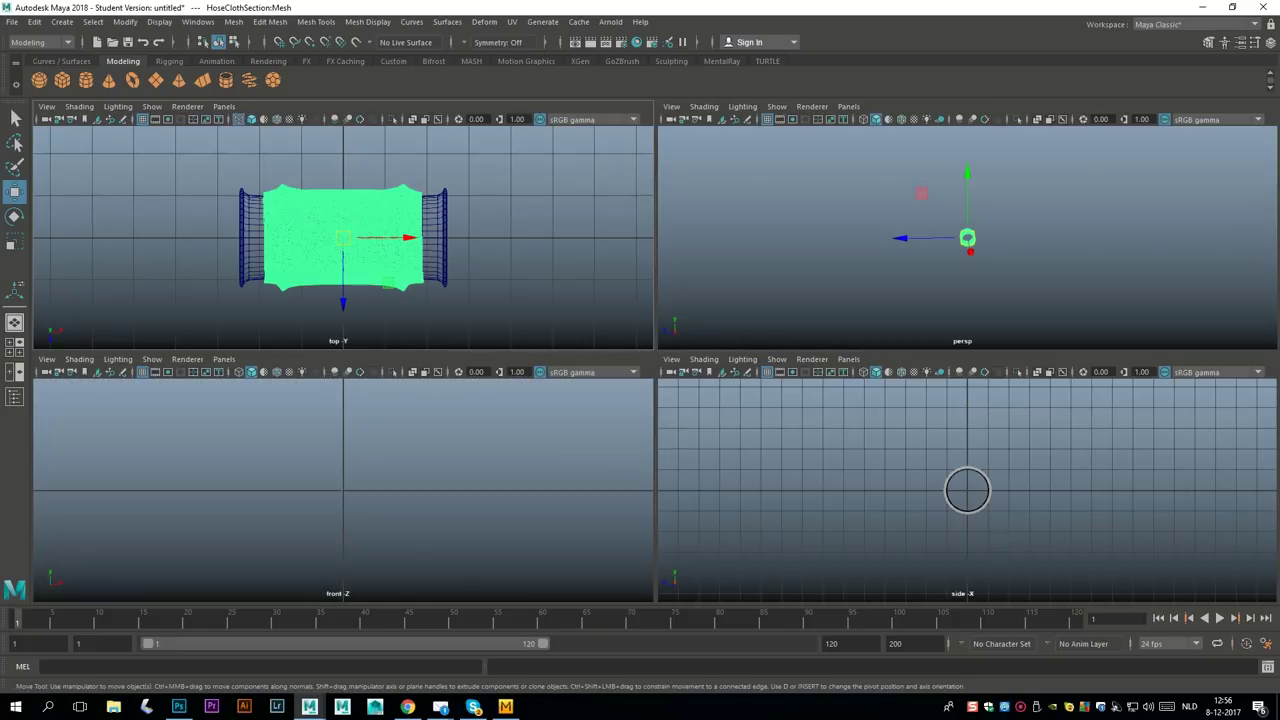
scroll(343, 480, "up", 8)
left_click_drag(343, 400, 343, 460)
key("space")
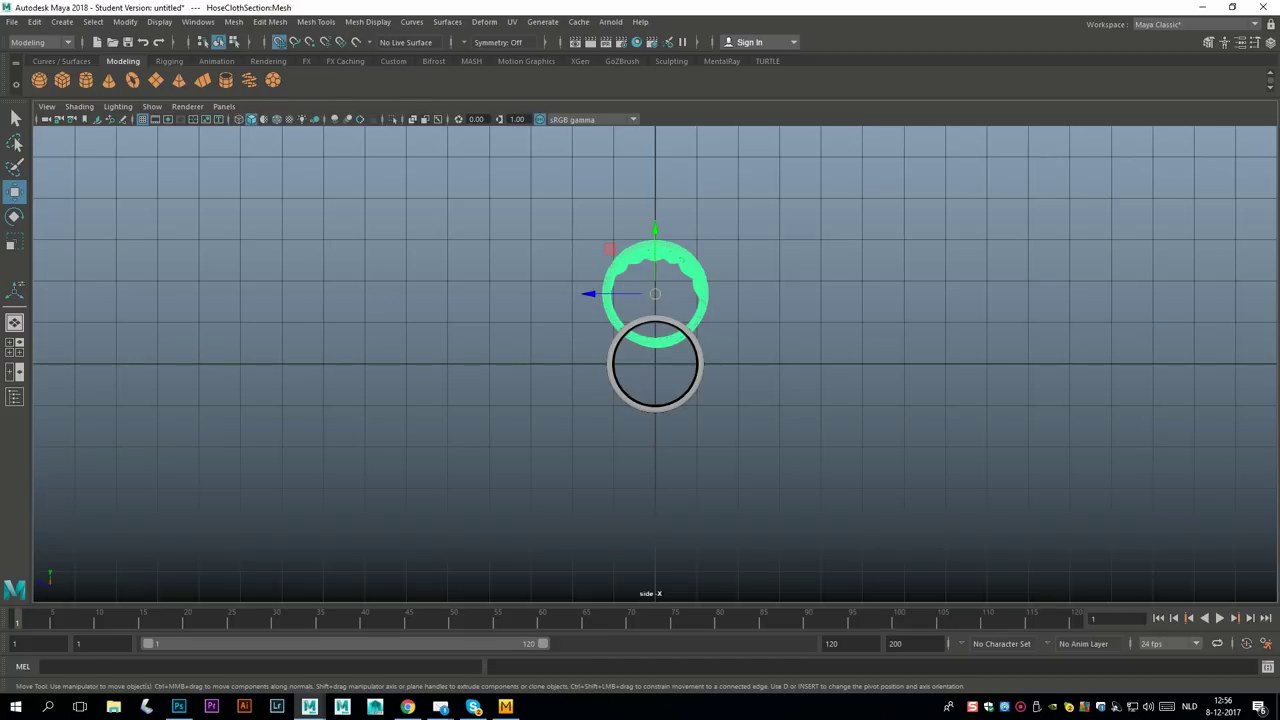
left_click_drag(654, 293, 655, 363)
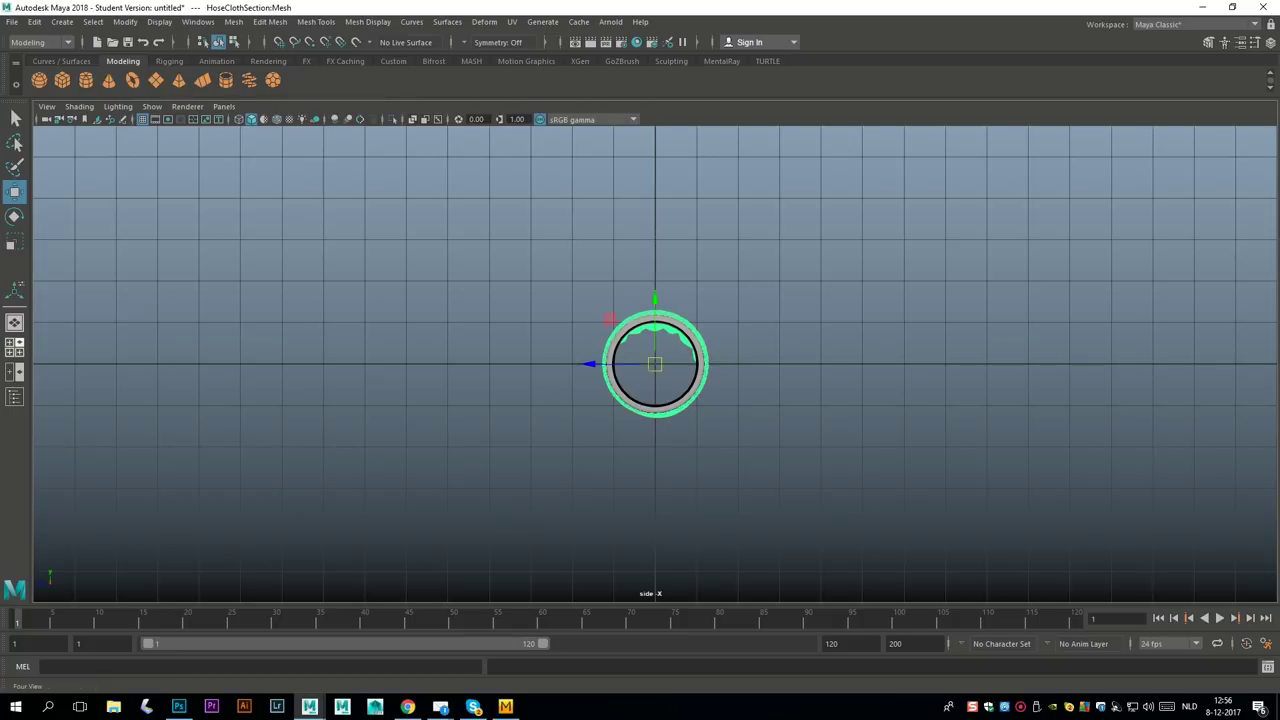
Assign a new Lambert material to the cloth mesh in the perspective view.
key("space")
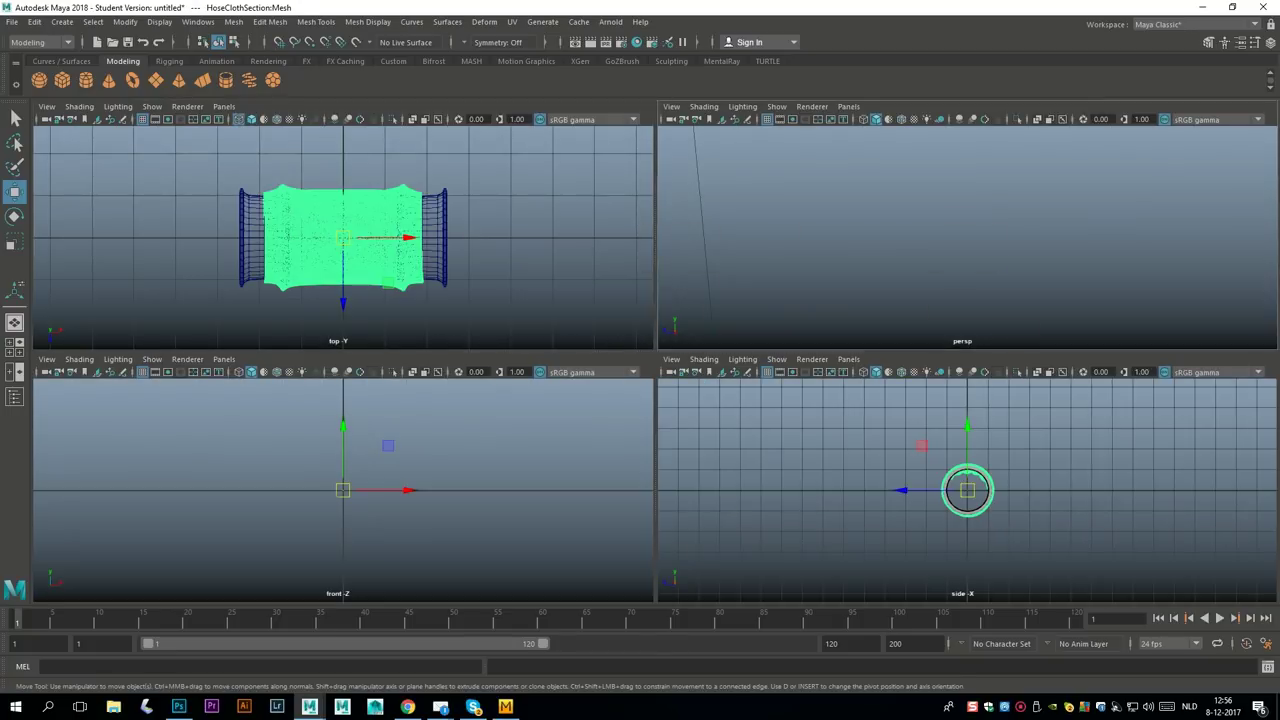
key("space")
key("f")
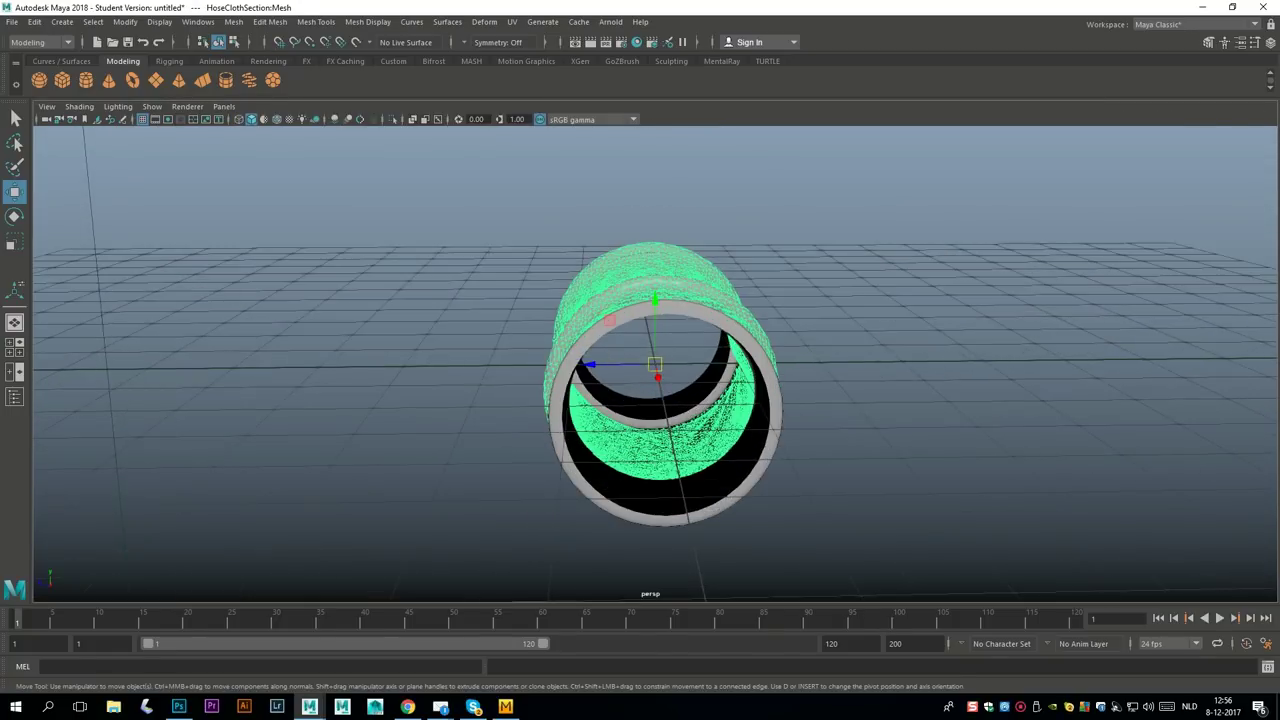
left_click_drag(560, 400, 762, 412, "alt")
left_click(930, 430)
left_click_drag(930, 430, 975, 428, "alt")
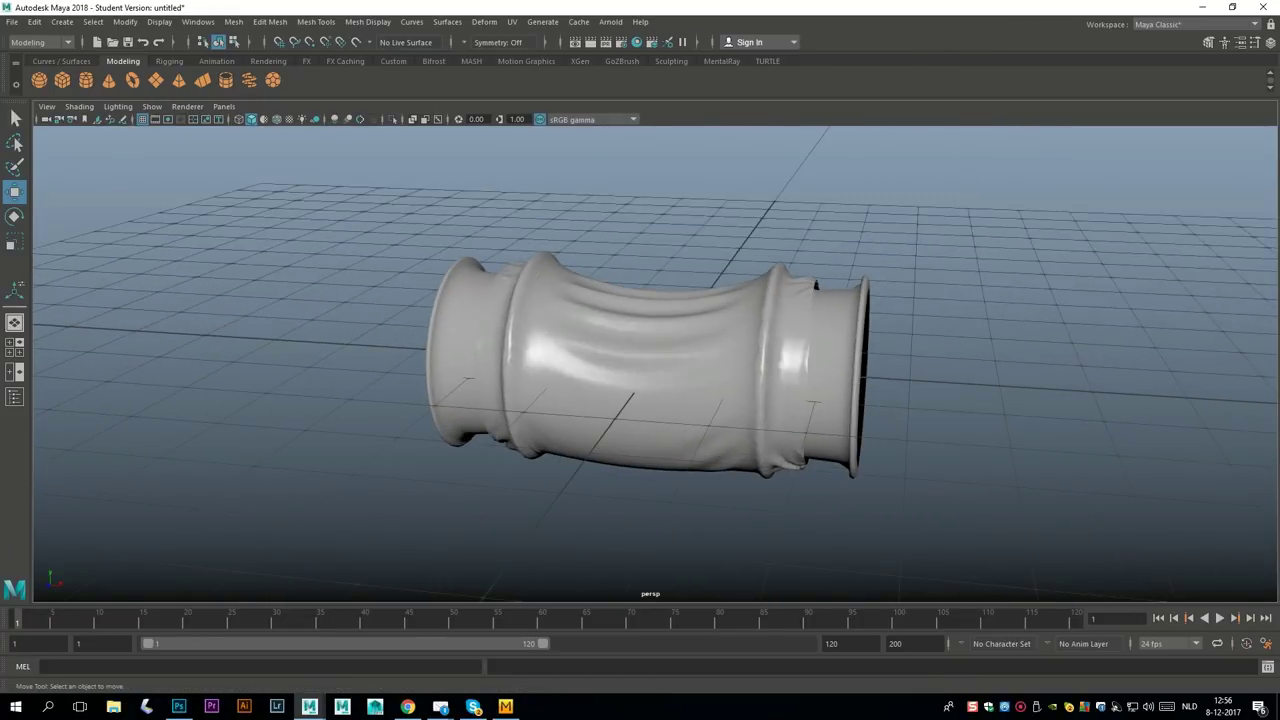
left_click(575, 309)
right_click(575, 309)
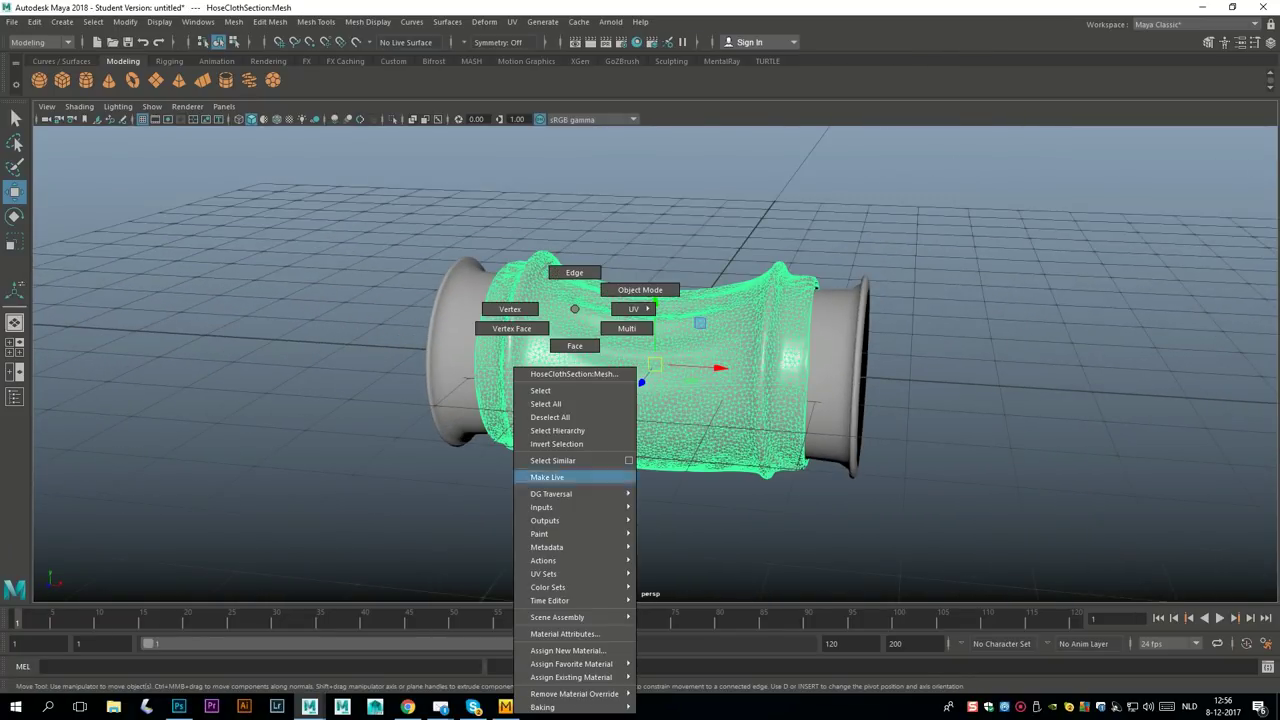
left_click(567, 650)
left_click(540, 334)
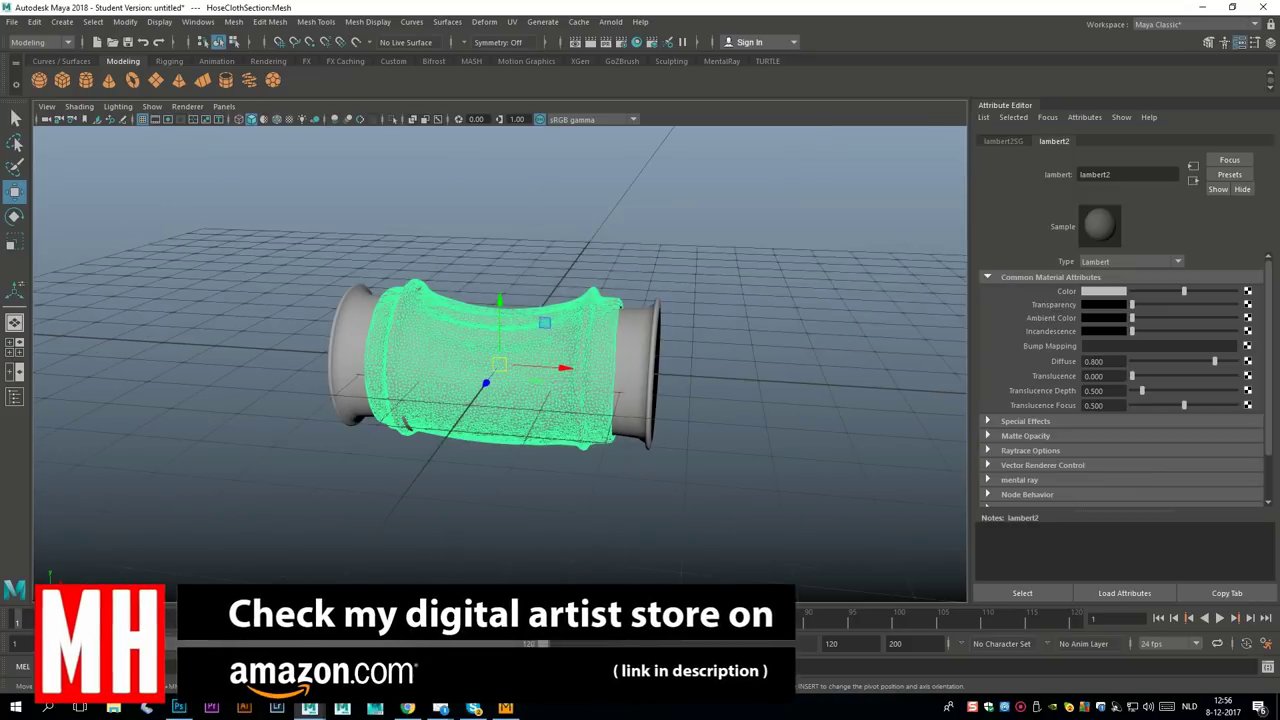
Reselect the cloth mesh and examine its wireframe and fit around the rings up close.
left_click(700, 450)
left_click_drag(700, 450, 640, 395, "alt")
left_click(560, 380)
scroll(560, 380, "up", 4)
scroll(500, 364, "up", 3)
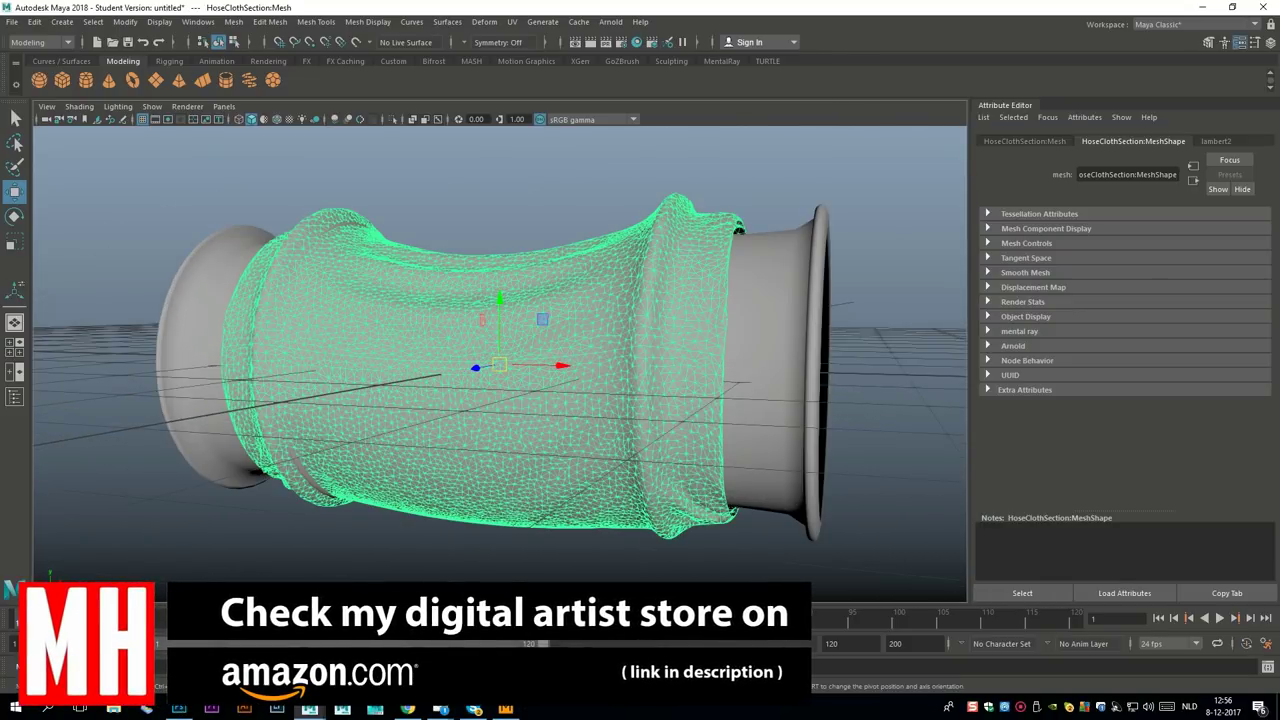
Scale the cloth mesh uniformly to improve its fit around the rings, and clear the selection.
key("r")
left_click_drag(500, 364, 540, 440)
scroll(490, 381, "down", 10)
left_click(580, 460)
scroll(500, 364, "up", 5)
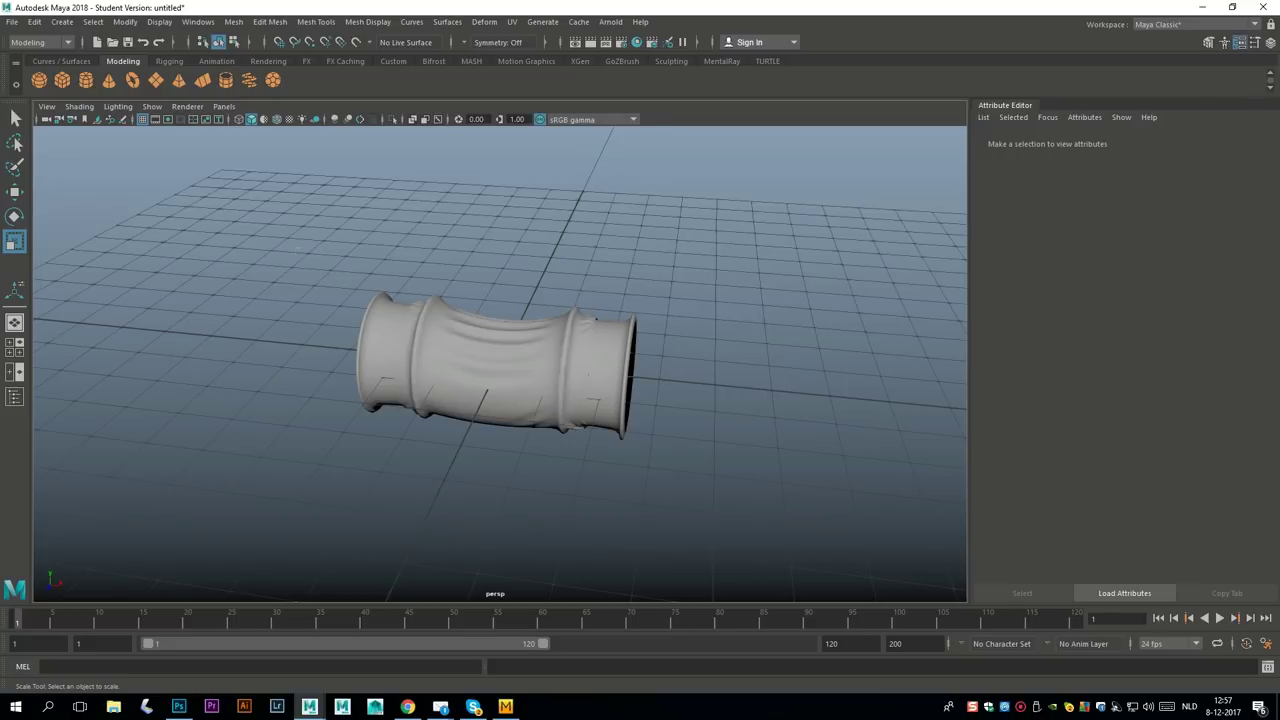
Separate the cloth and ring geometry into individual mesh objects.
left_click_drag(294, 414, 443, 509)
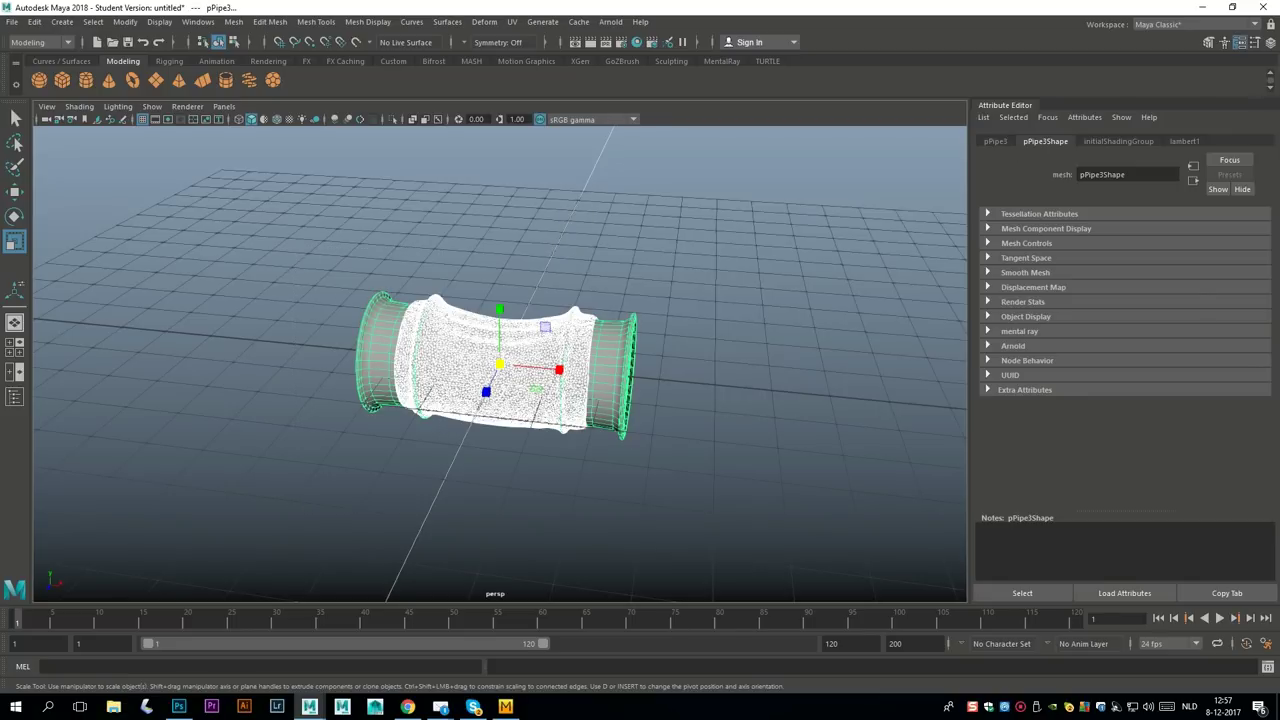
left_click(233, 21)
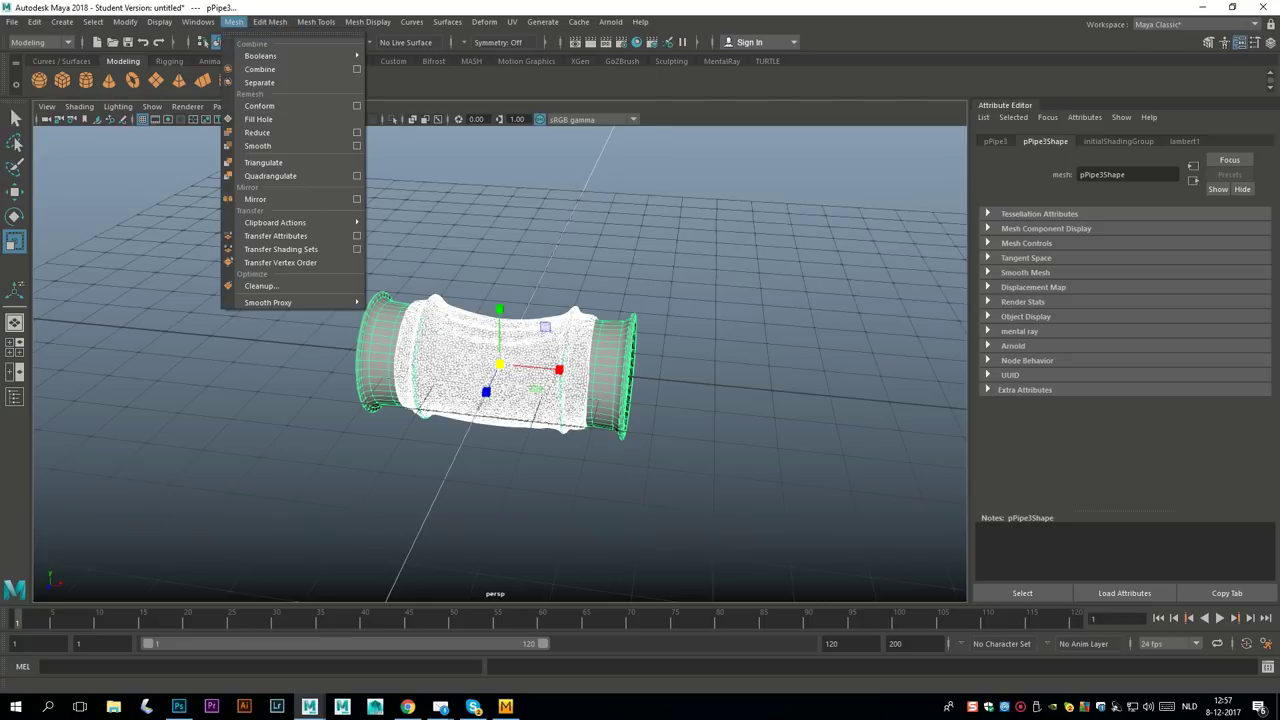
left_click(255, 83)
left_click(470, 245)
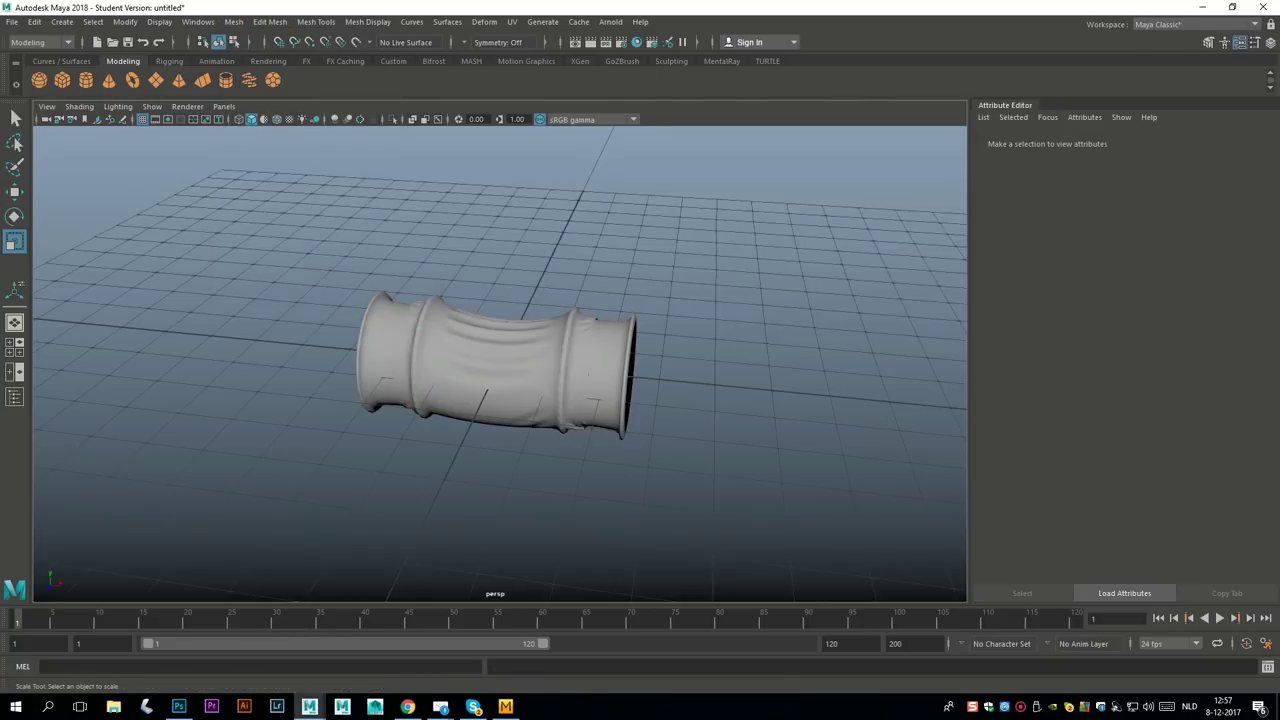
Combine the cloth mesh and the ring at its left end into one mesh.
left_click(496, 350)
left_click_drag(333, 342, 451, 509)
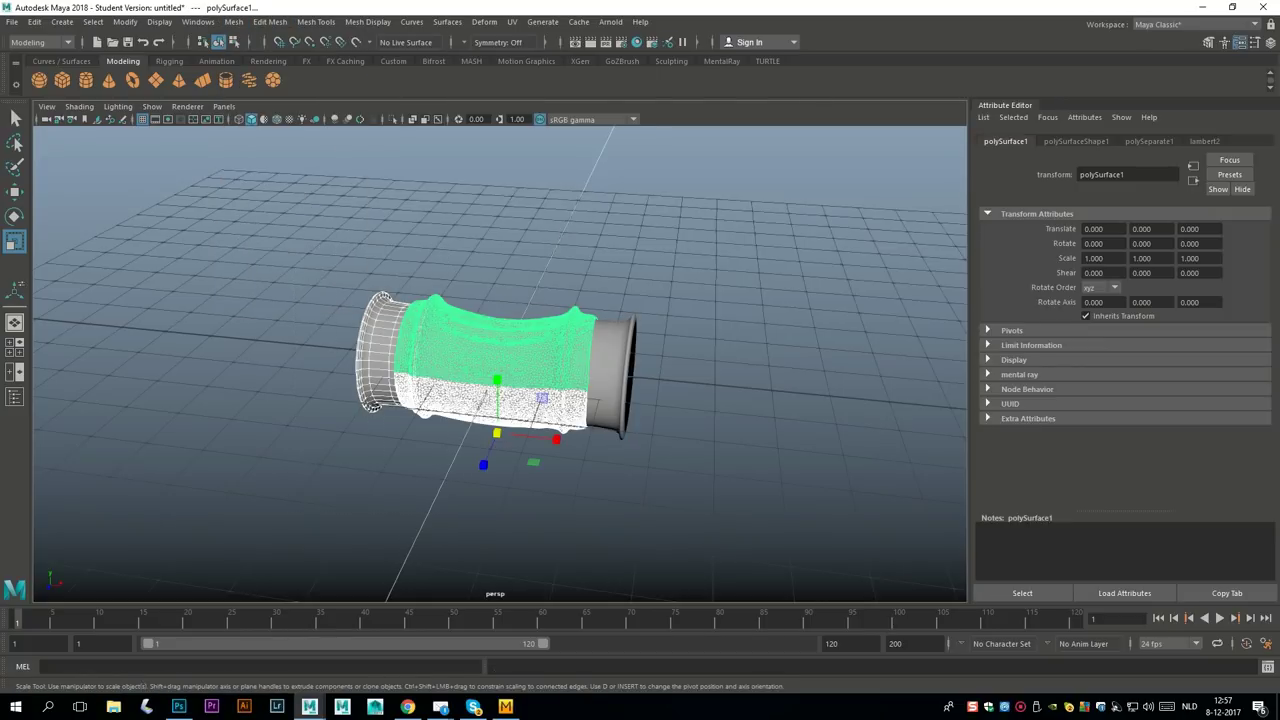
left_click(233, 21)
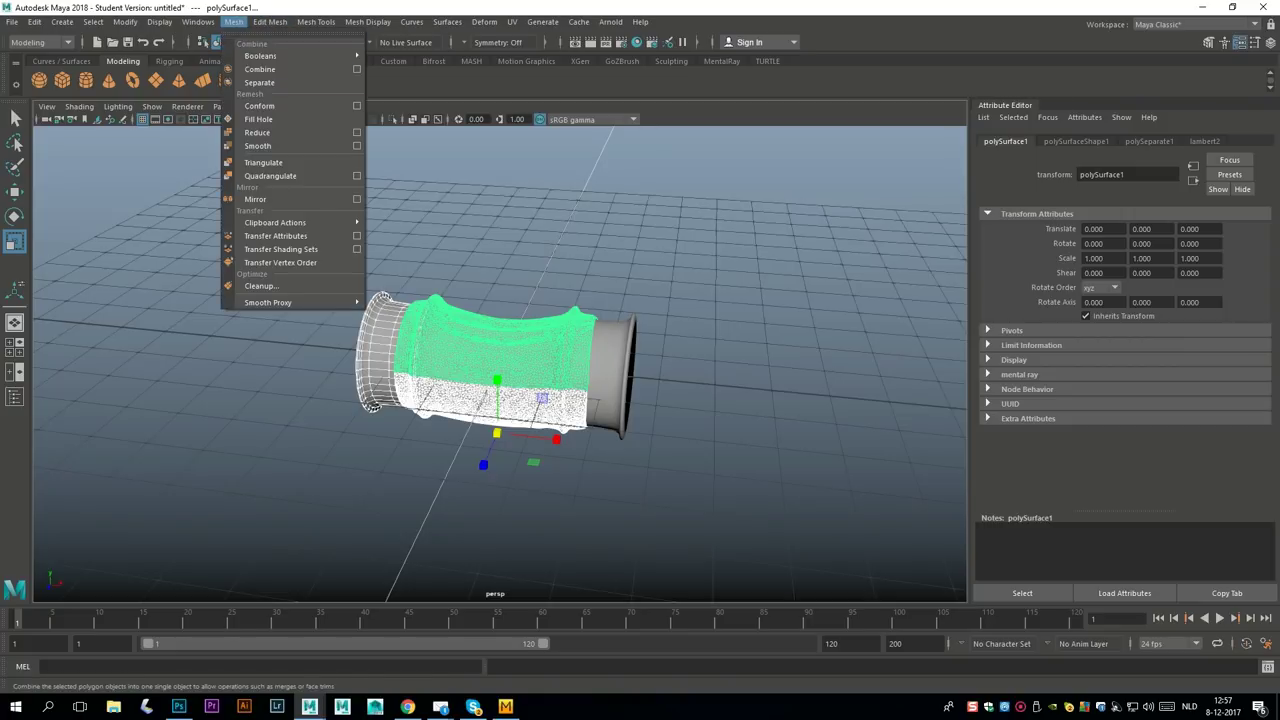
left_click(255, 69)
Delete the separate ring at the right end of the cloth section.
scroll(500, 360, "down", 3)
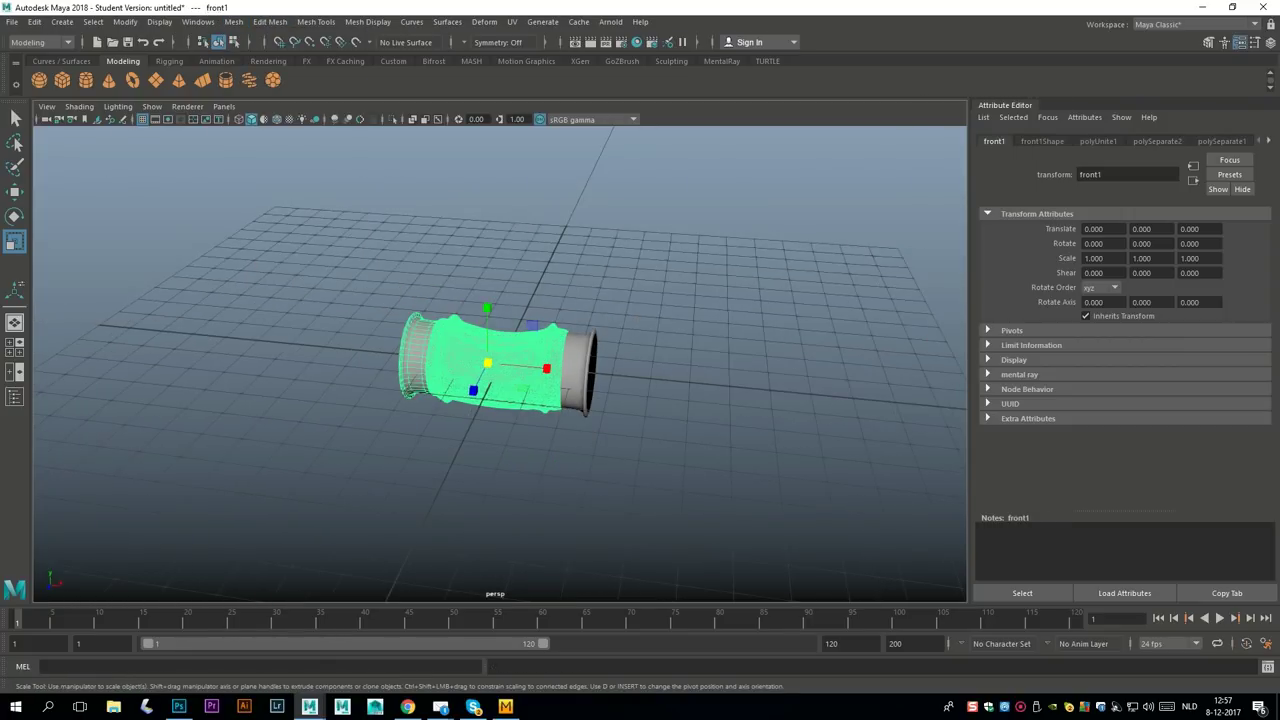
left_click(578, 372)
key("Delete")
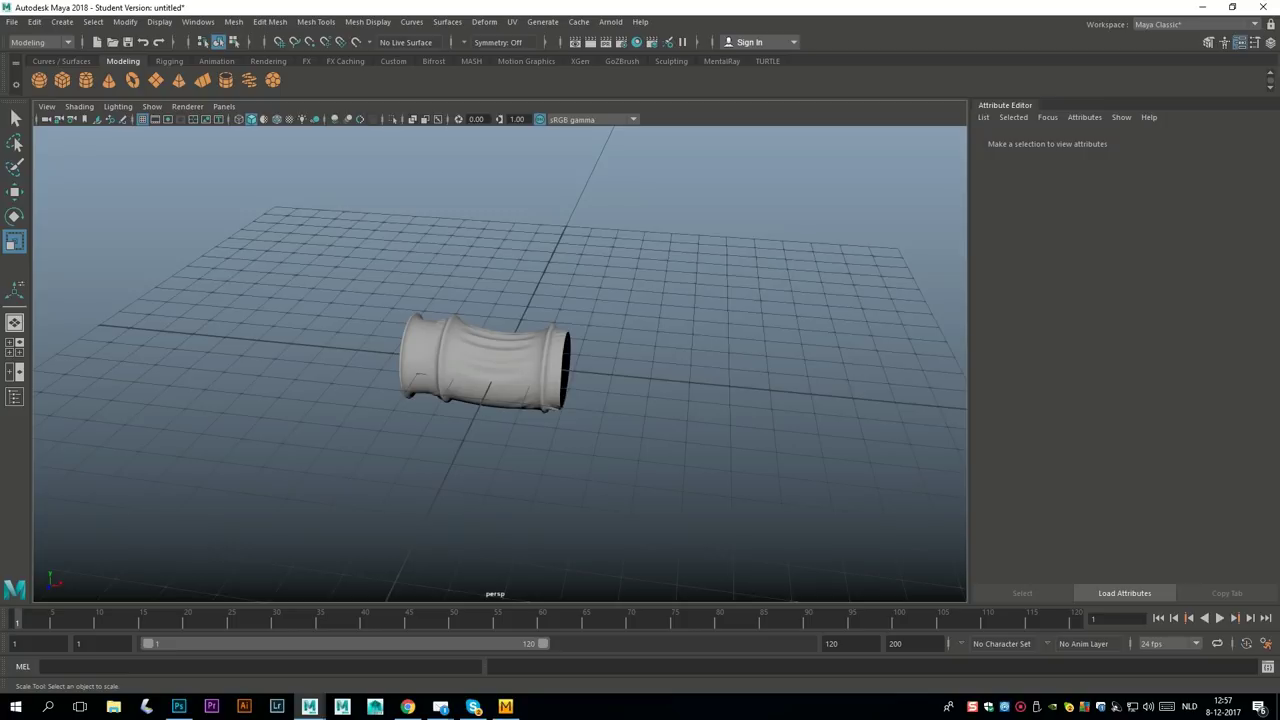
Duplicate the combined cloth-and-ring section, move the copy along X to the open end, and inspect the joint.
left_click(494, 362)
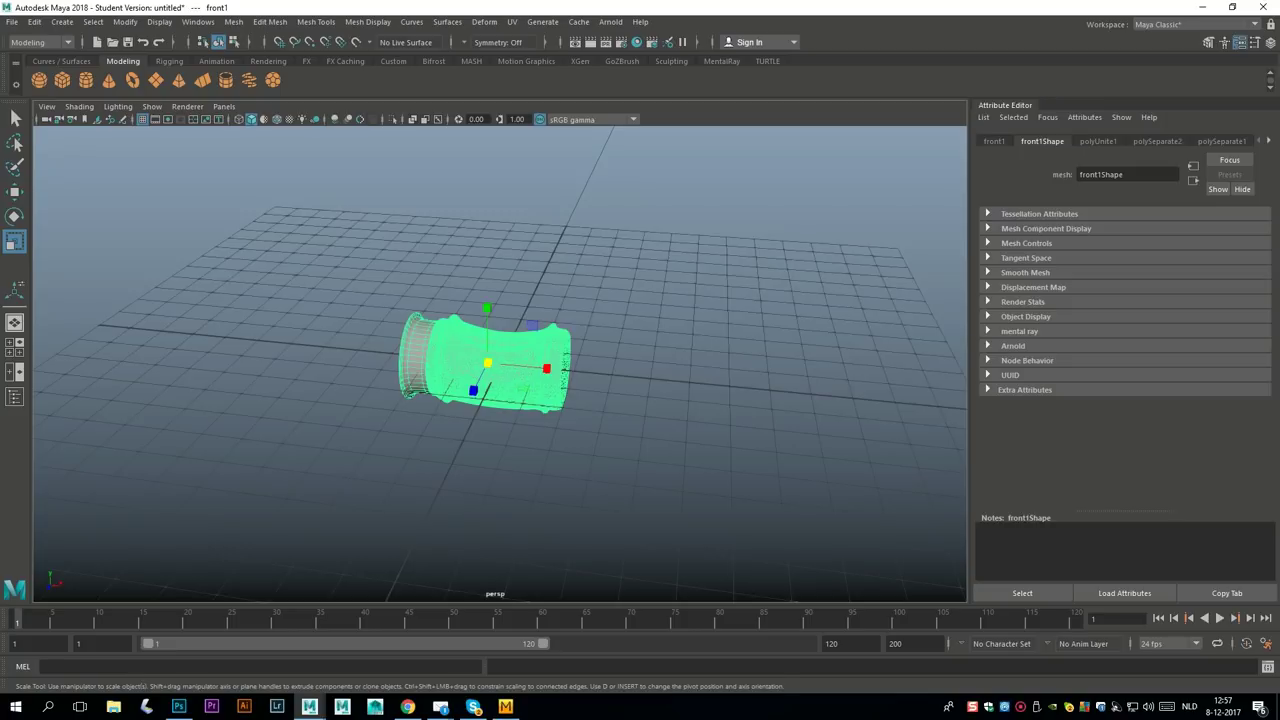
key("ctrl+d")
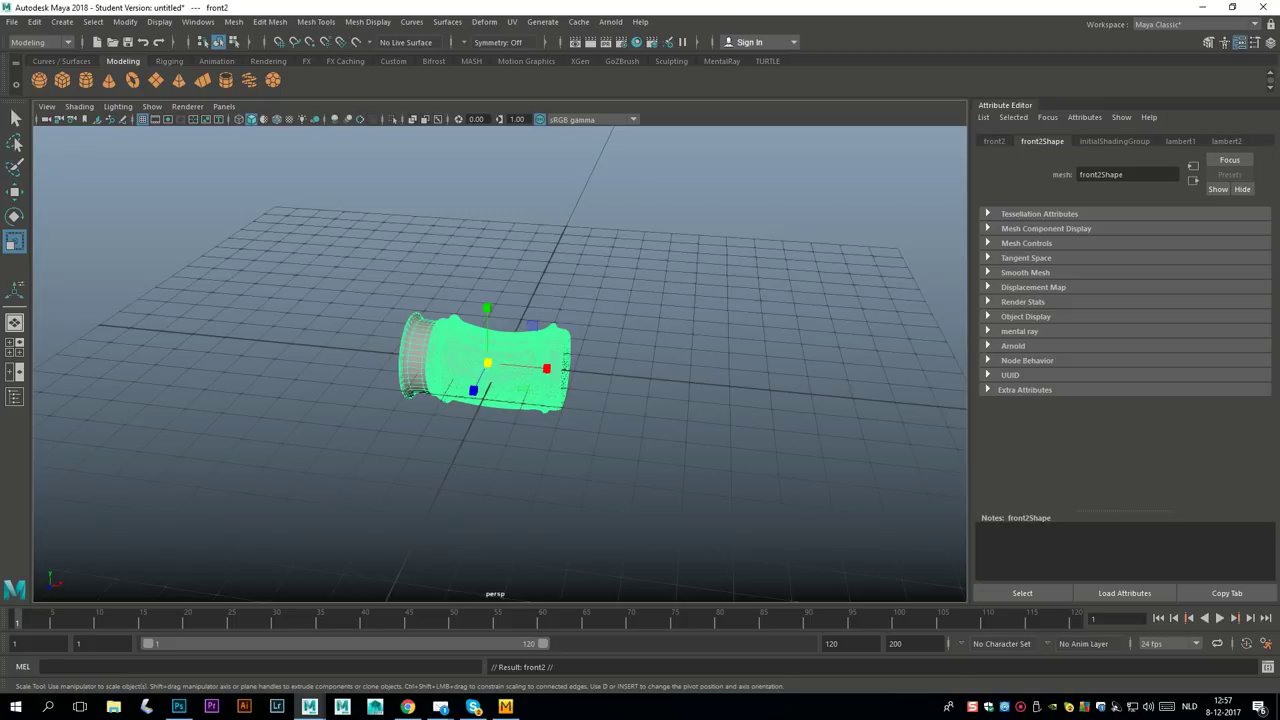
key("w")
left_click_drag(553, 369, 694, 382)
left_click(700, 490)
scroll(500, 364, "up", 6)
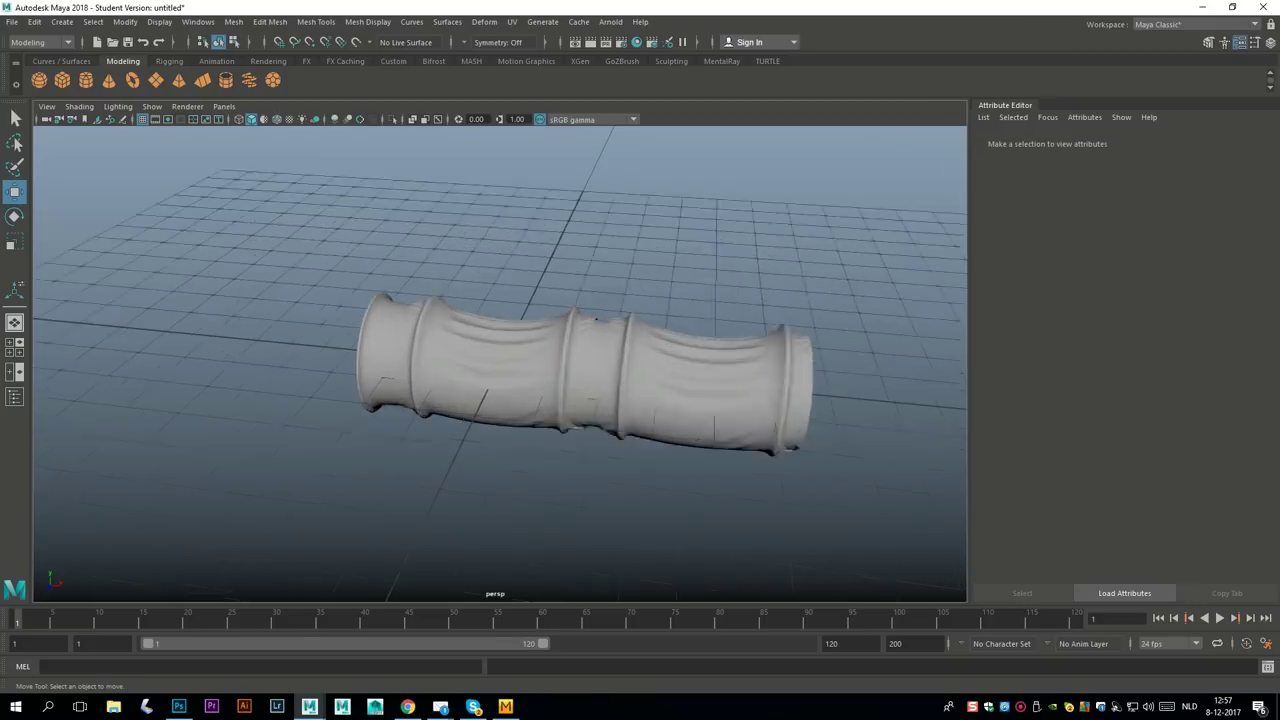
middle_click_drag(660, 400, 424, 331, "alt")
scroll(424, 331, "down", 6)
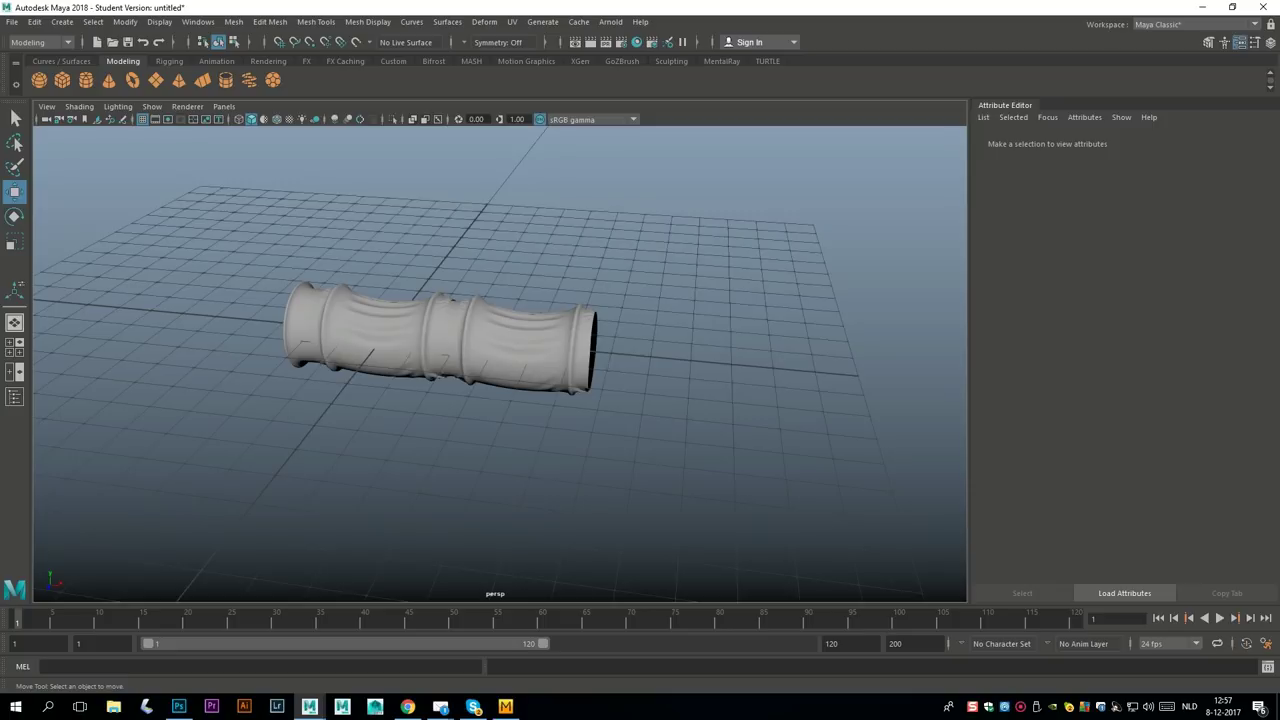
Delete the duplicated hose section, keeping only the original one.
key("ctrl+d")
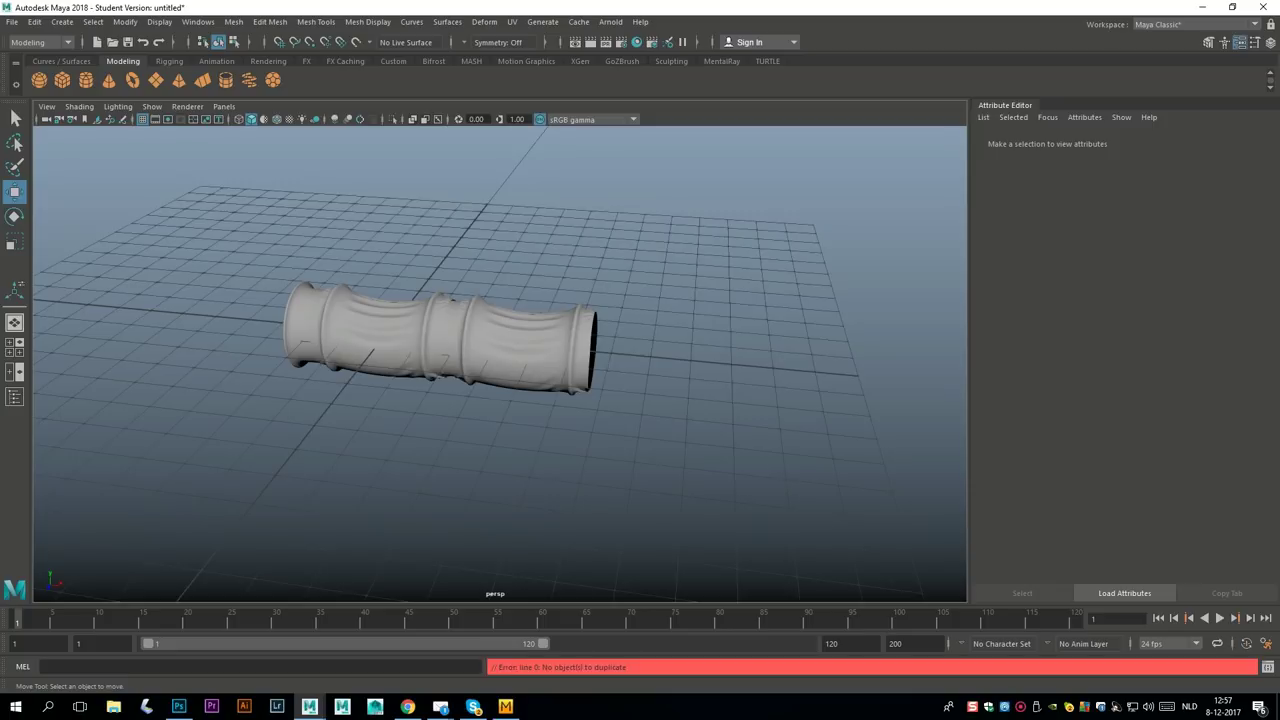
left_click(525, 345)
key("Delete")
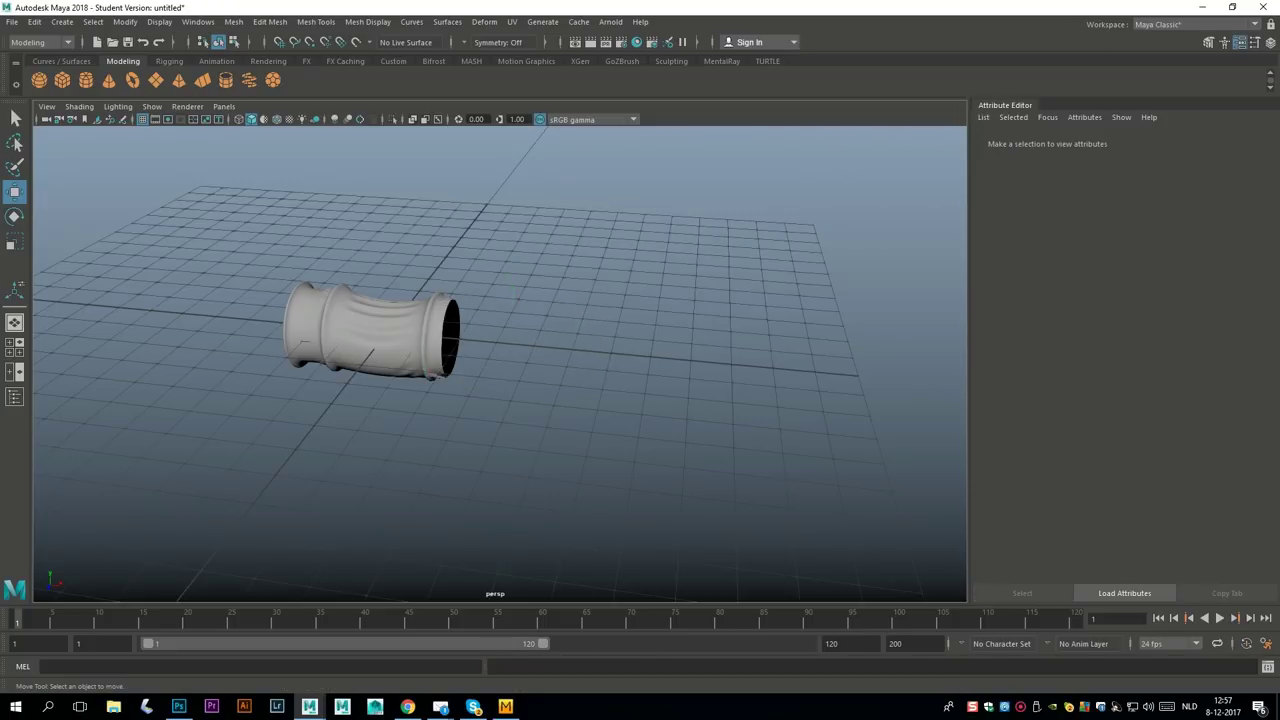
Duplicate the hose section, offset the copy about 3.42 cm along X, and repeat the transformed duplication four more times.
left_click(408, 337)
key("ctrl+d")
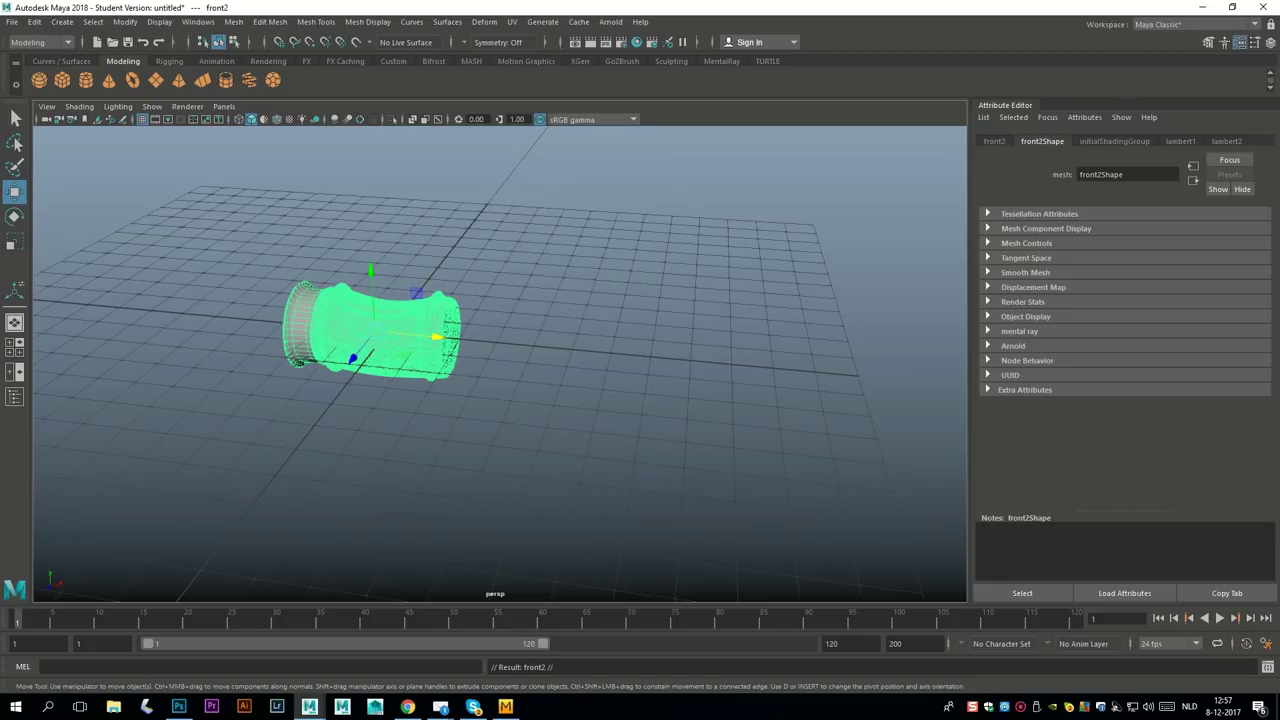
left_click_drag(437, 338, 574, 350)
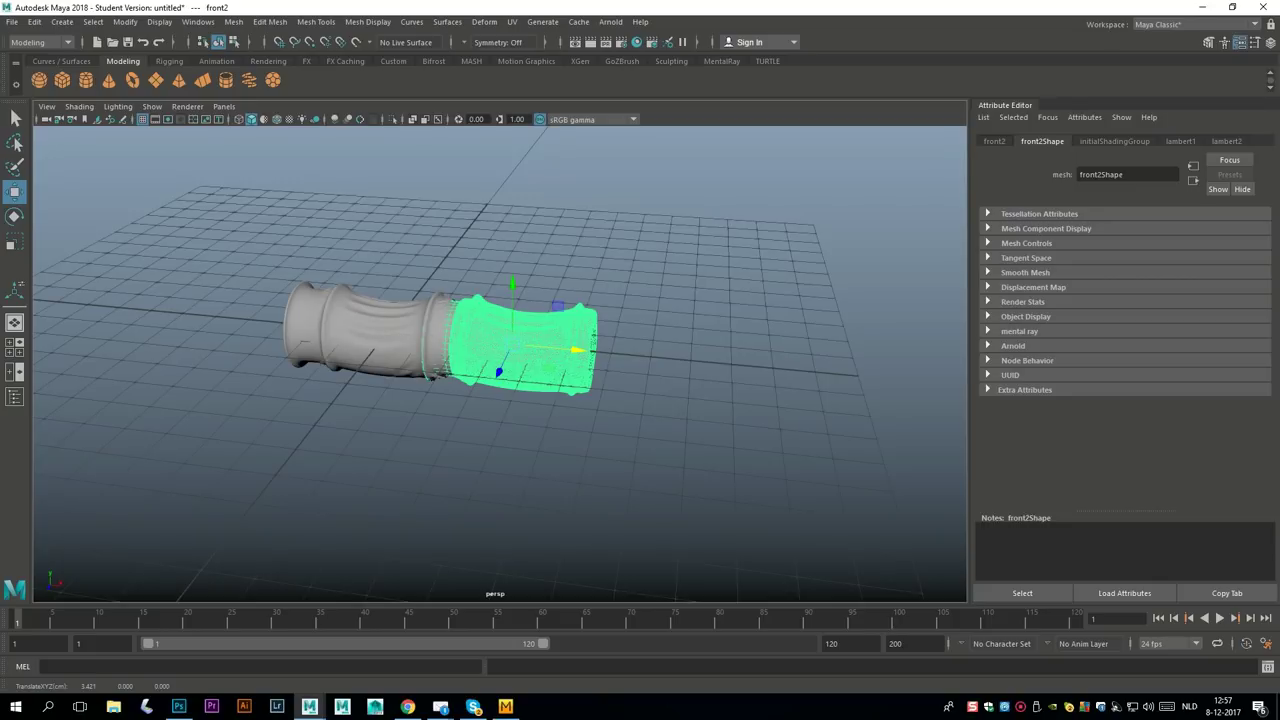
key("shift+d")
key("shift+d")
key("shift+d")
key("shift+d")
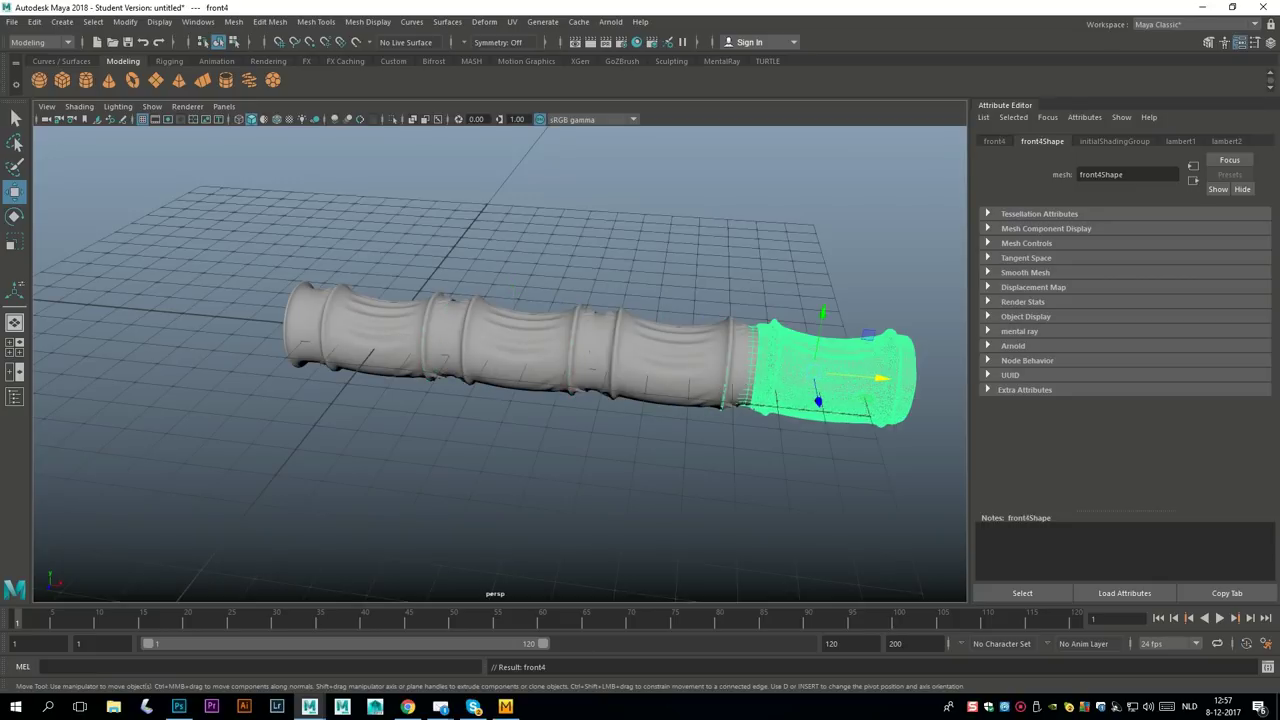
Examine the hose of repeated sections from several angles, looking at the joints and the repeating folds.
scroll(574, 350, "down", 6)
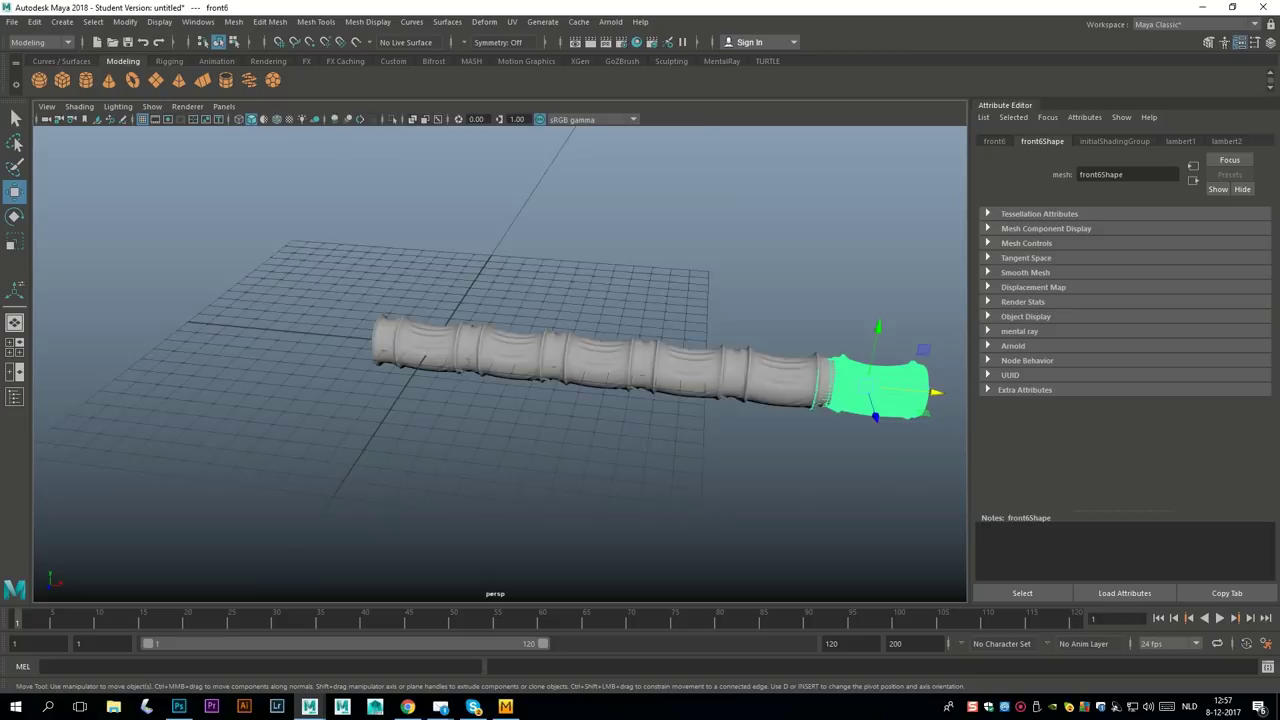
middle_click_drag(574, 350, 522, 346, "alt")
scroll(522, 346, "up", 7)
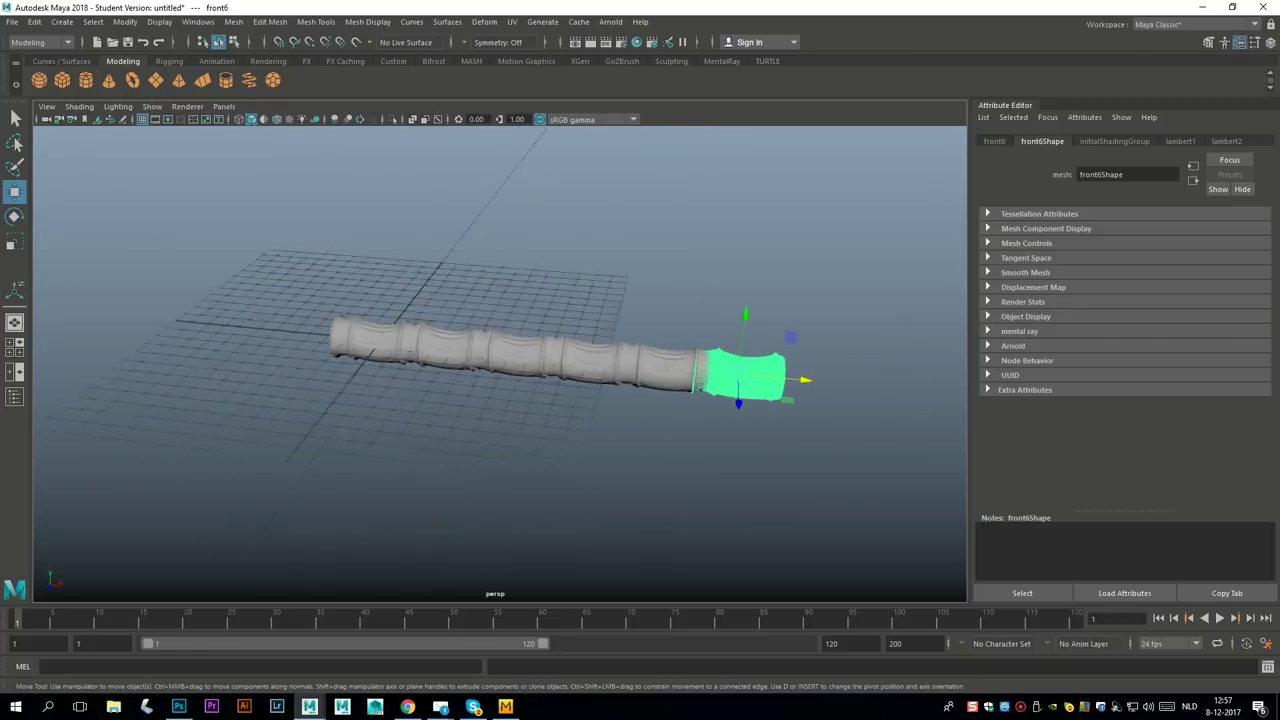
left_click_drag(522, 346, 604, 328, "alt")
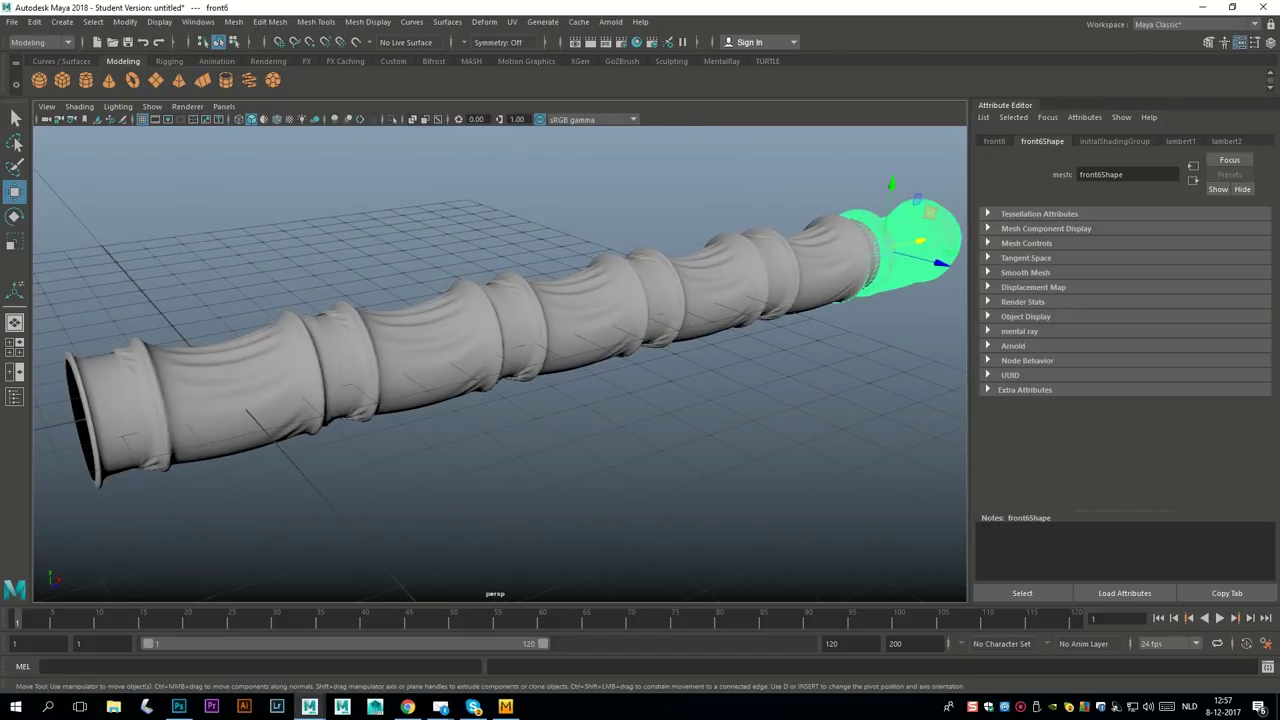
left_click_drag(380, 335, 458, 335, "alt")
scroll(428, 402, "down", 5)
left_click_drag(350, 320, 335, 285, "alt")
mouse_move(438, 345)
left_mouse_down("alt")
mouse_move(468, 344)
mouse_move(438, 362)
left_mouse_up("alt")
left_click_drag(322, 272, 306, 264, "alt")
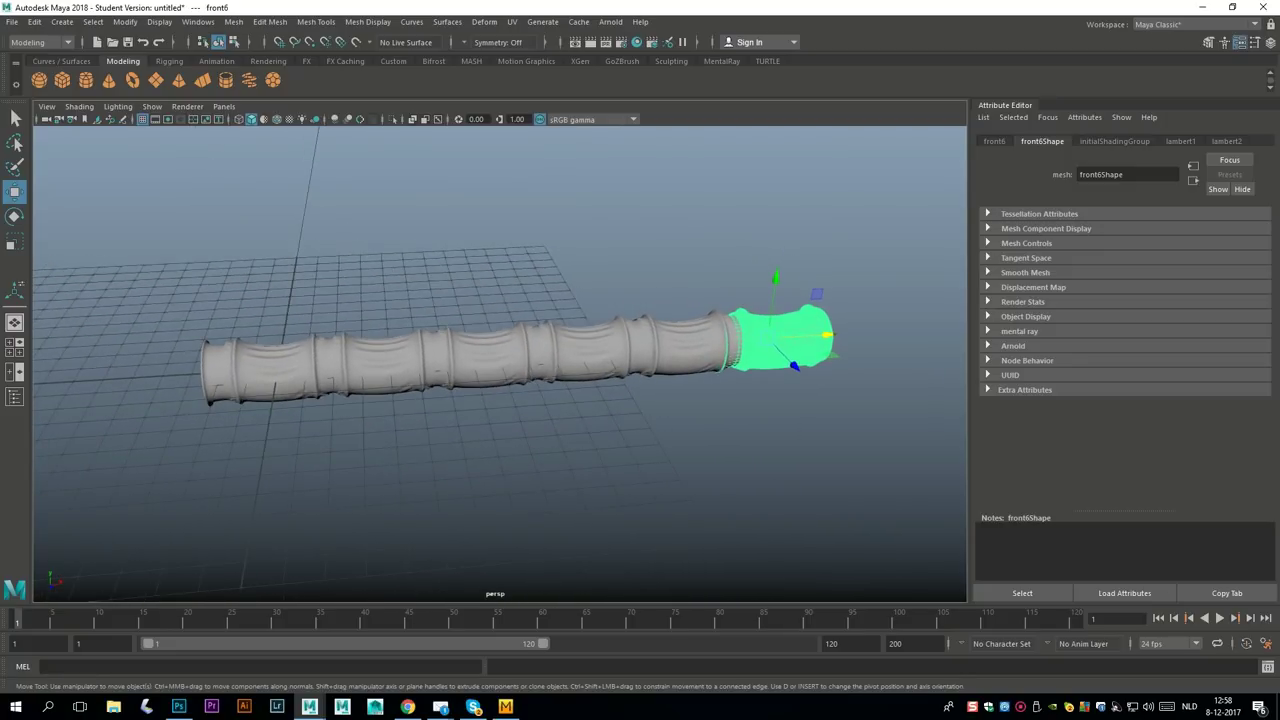
Delete the five duplicated hose sections, keeping only the original, and frame it in the perspective view.
left_click_drag(391, 290, 780, 447)
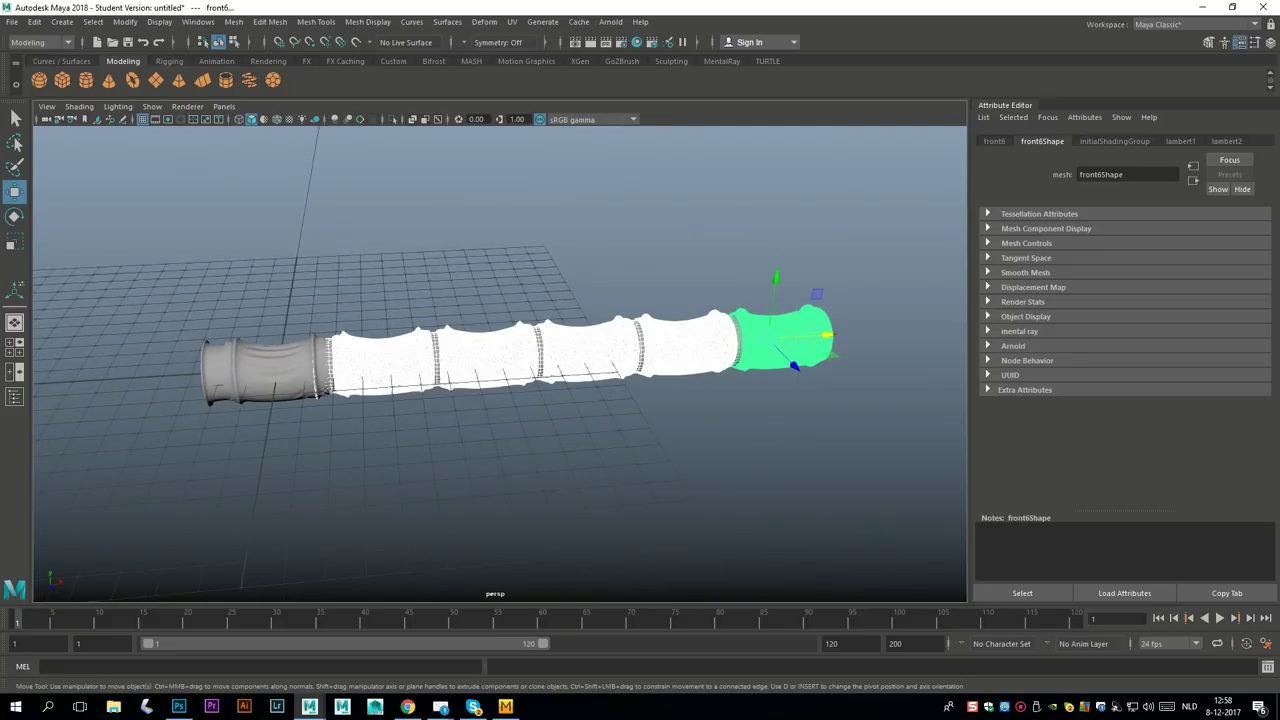
key("Delete")
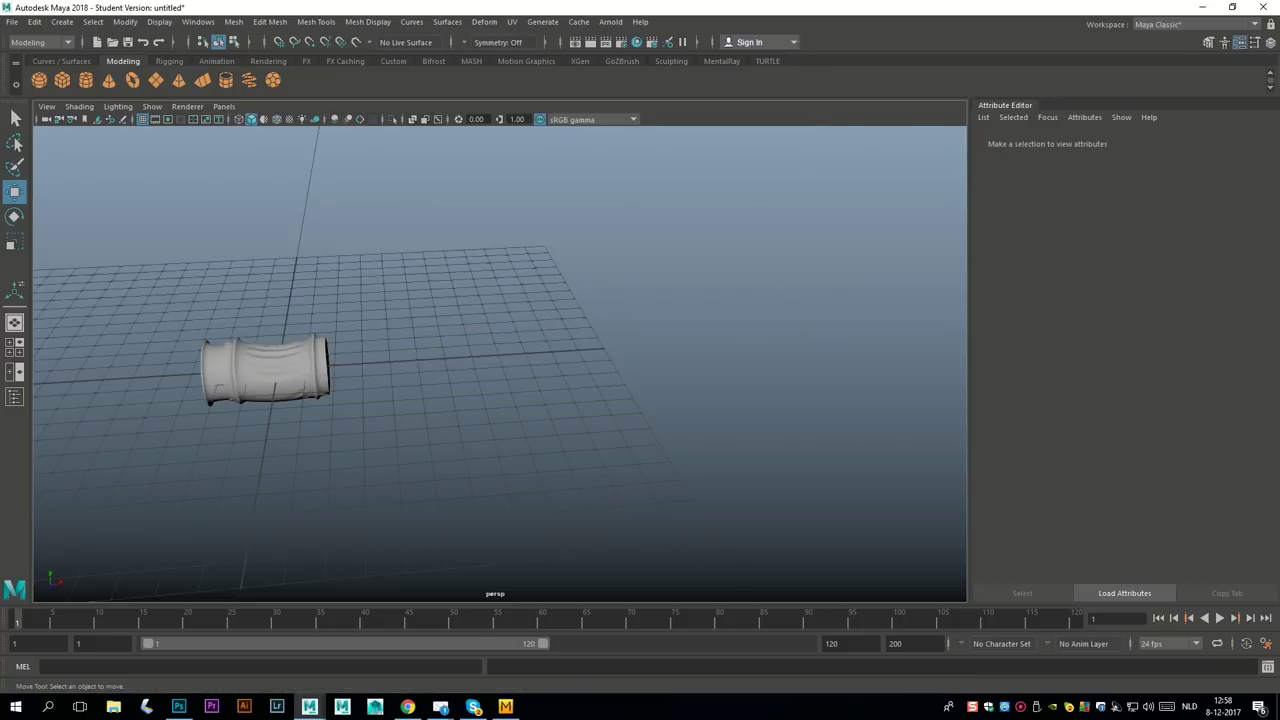
left_click_drag(500, 370, 378, 335, "alt")
middle_click_drag(378, 335, 507, 408, "alt")
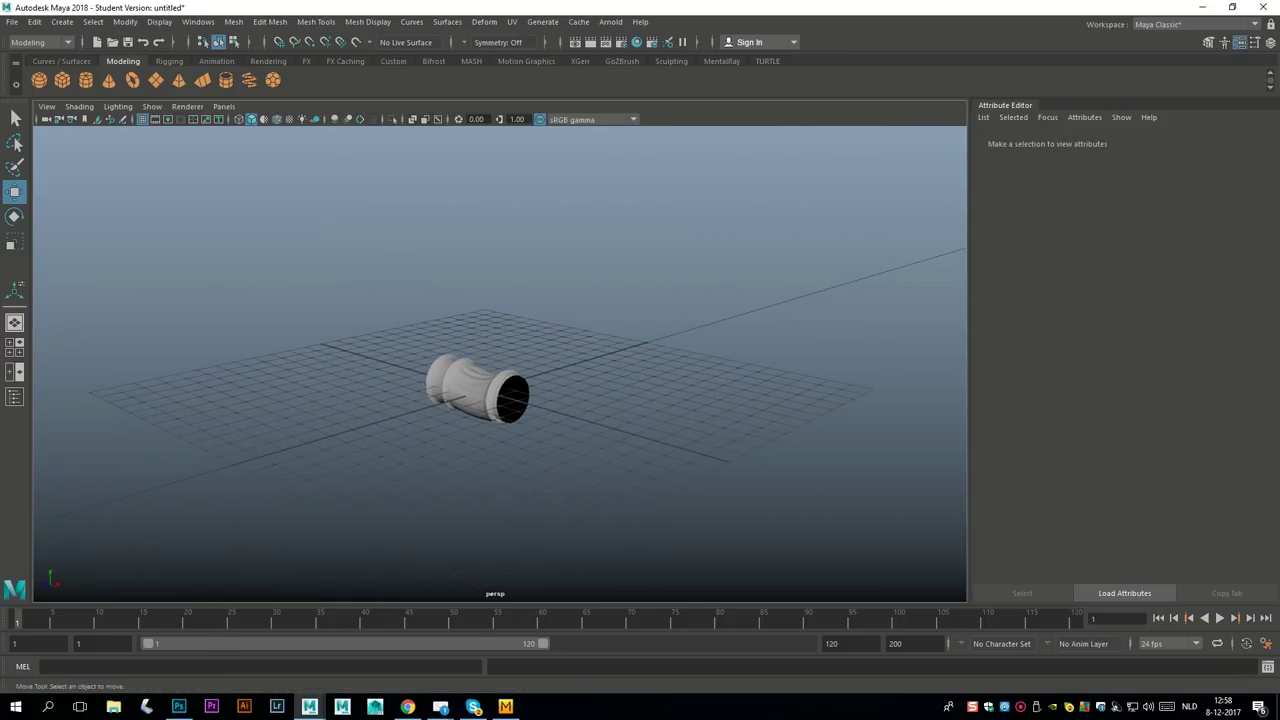
scroll(507, 408, "up", 5)
left_click_drag(507, 408, 554, 434, "alt")
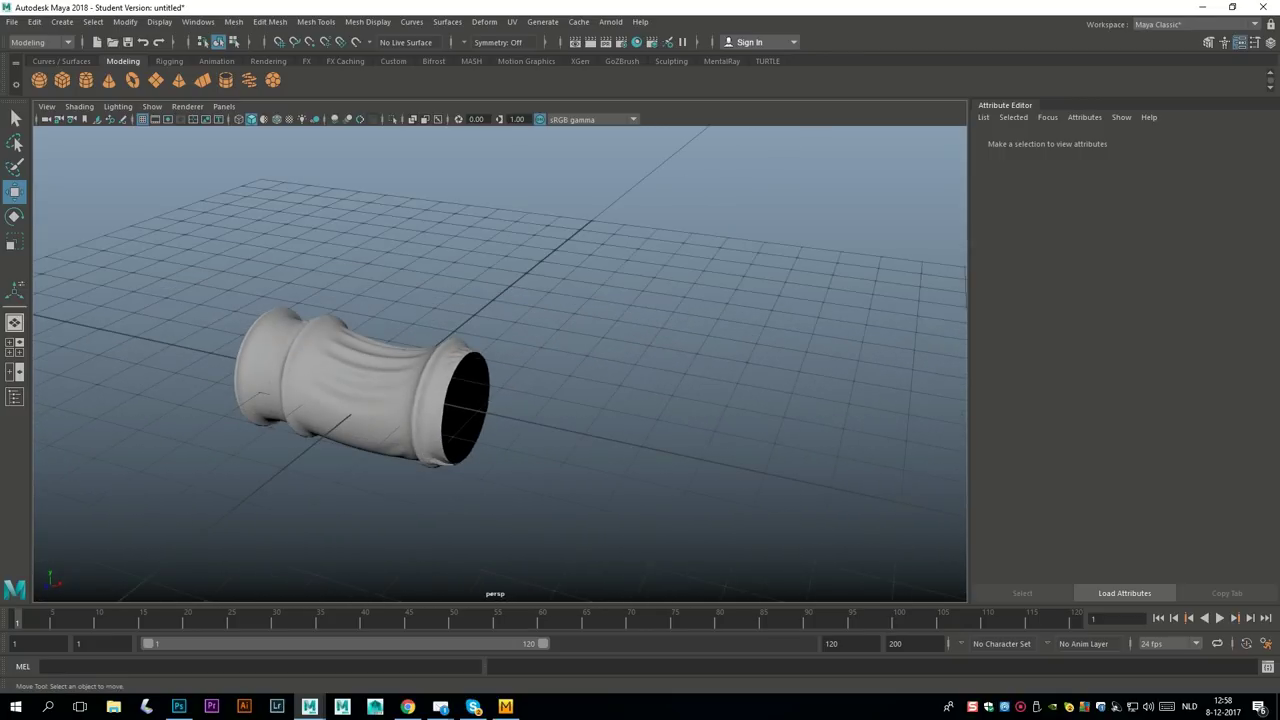
scroll(554, 434, "up", 1)
middle_click_drag(554, 434, 674, 406, "alt")
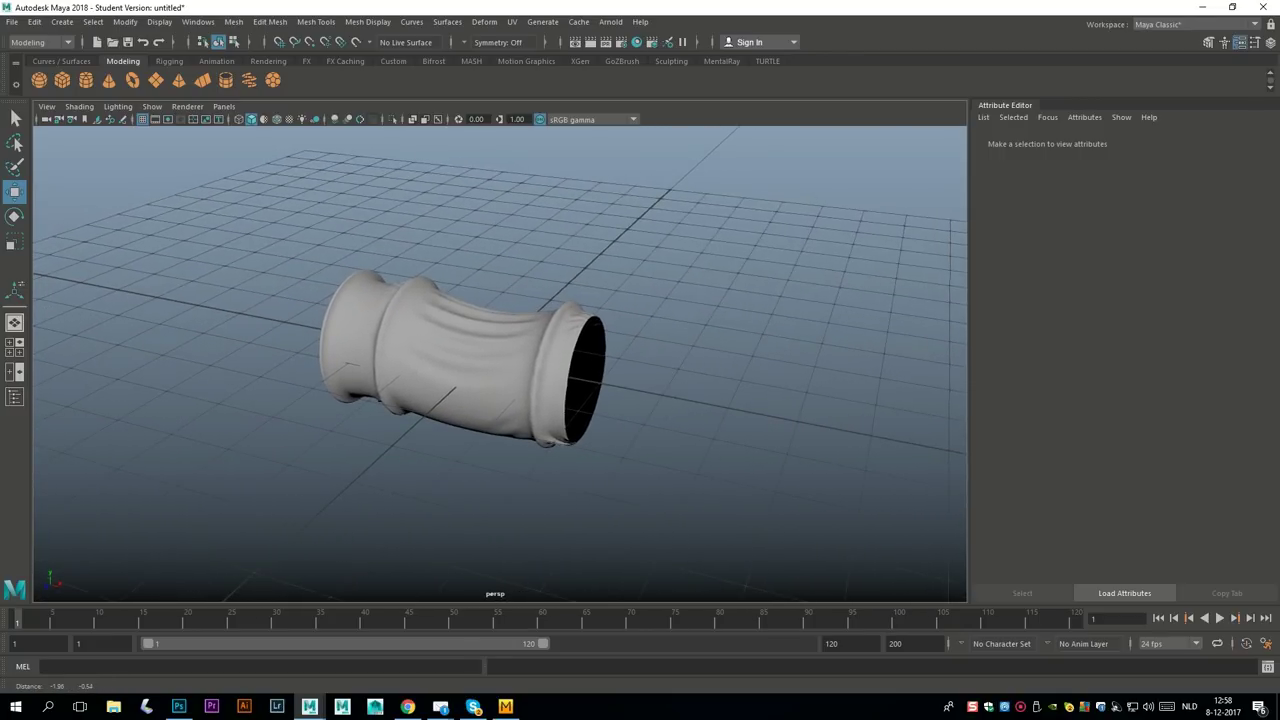